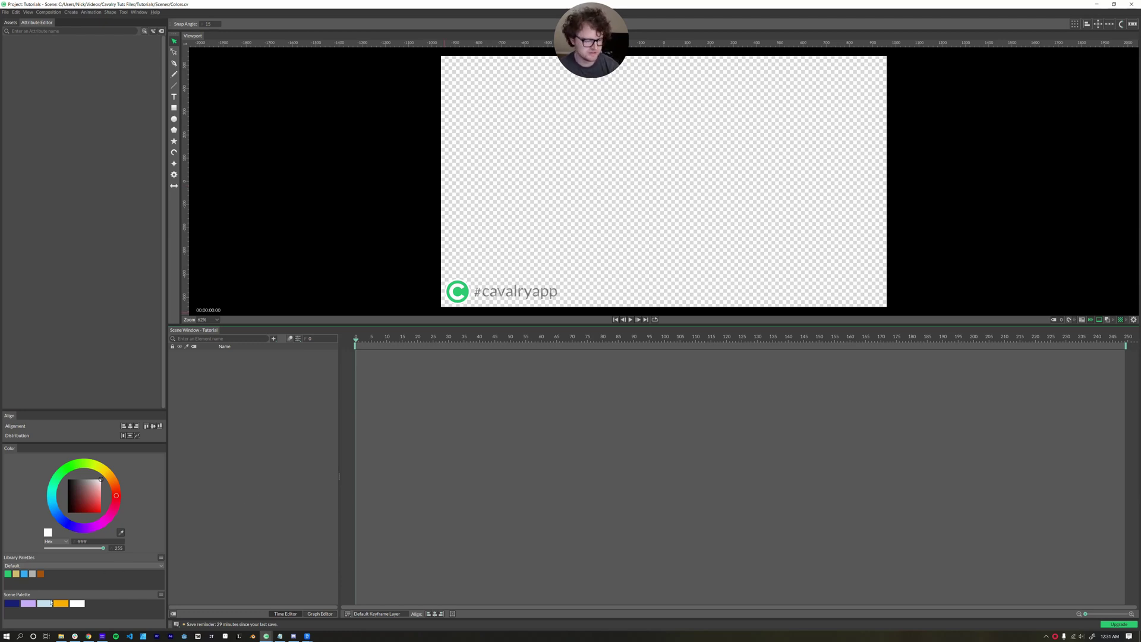
- Move the navy swatch in the scene palette and add a Background Shape layer
mouse_move(7, 606)
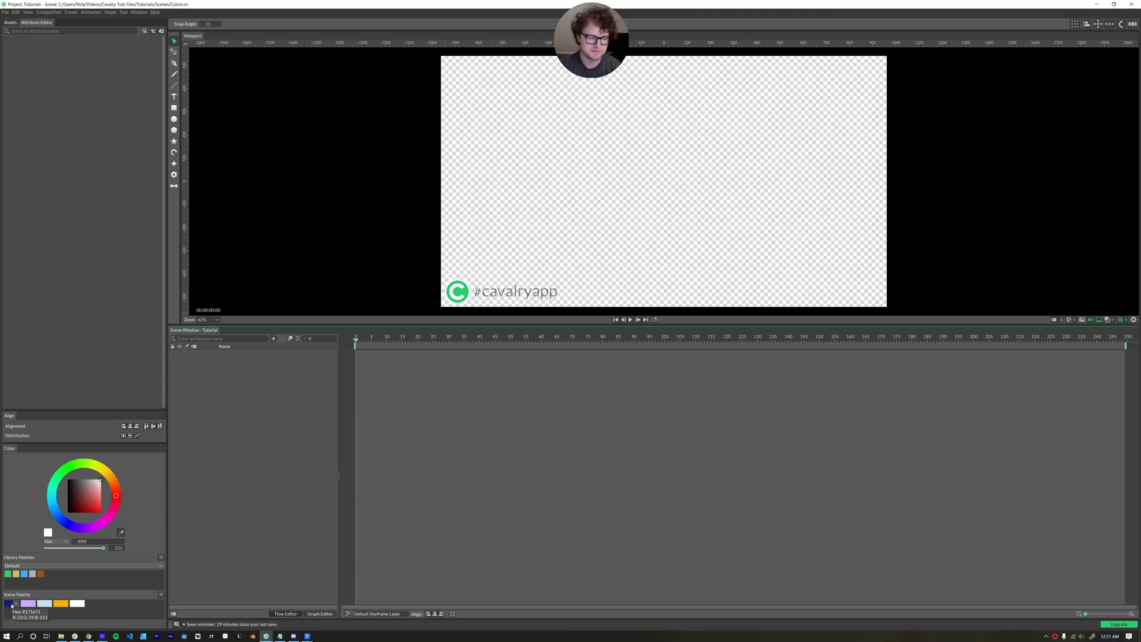
drag(12, 605, 48, 613)
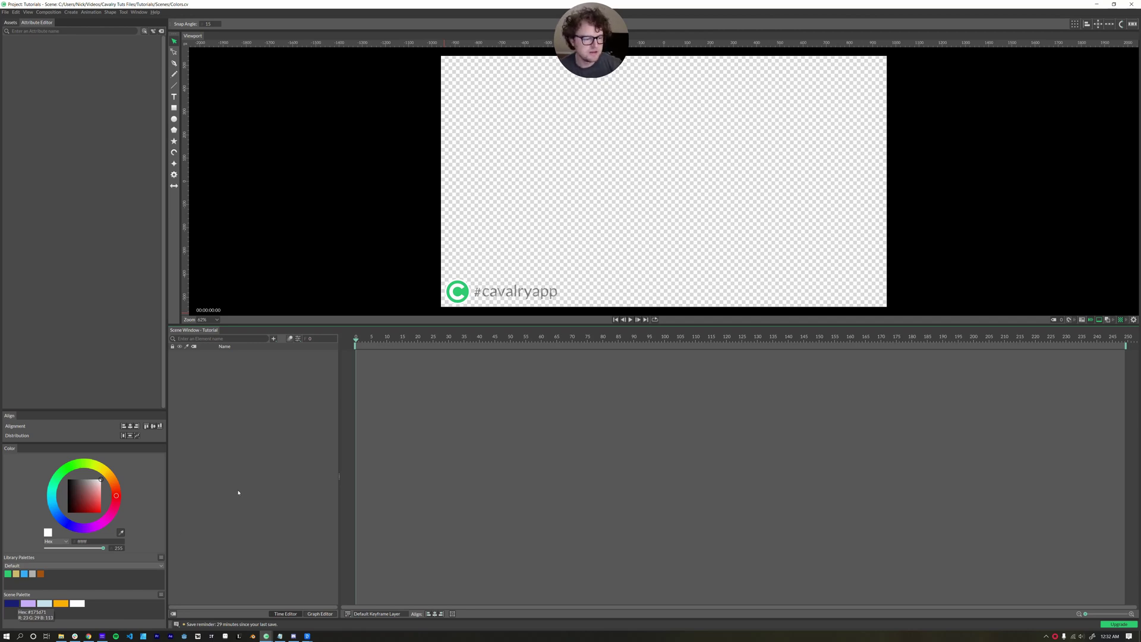
double_click(224, 408)
text(backgroun)
key(Return)
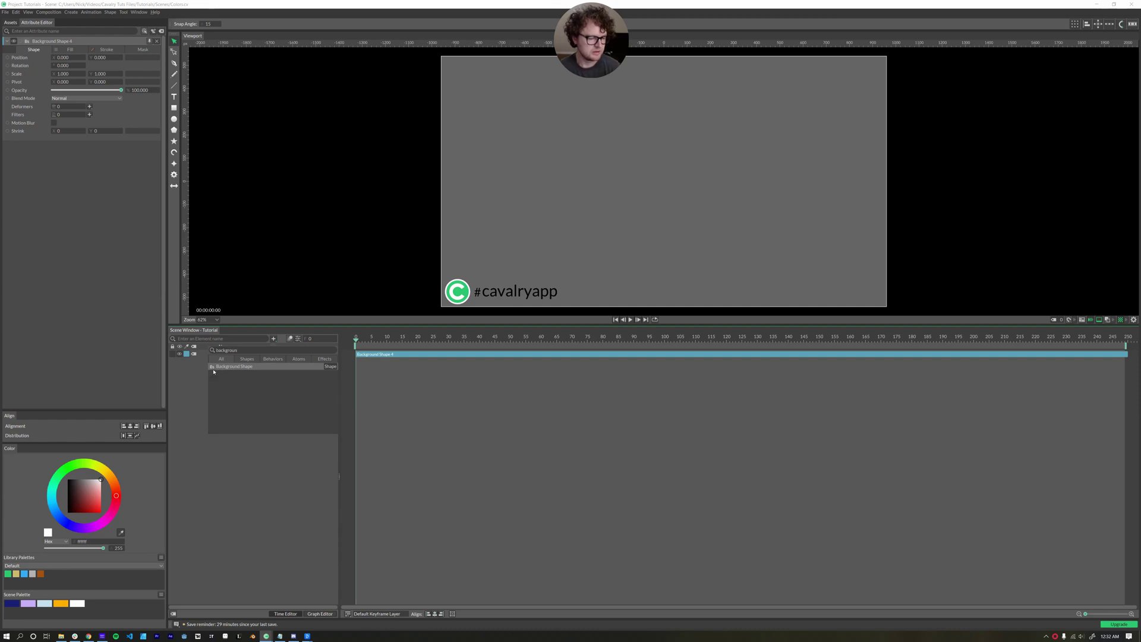
- Make the background fill black and rename the layer BG
click(65, 49)
click(61, 67)
drag(66, 12, 55, 18)
double_click(238, 353)
text(BG)
key(Return)
- Add a default rectangle and a default ellipse to the scene
key(r)
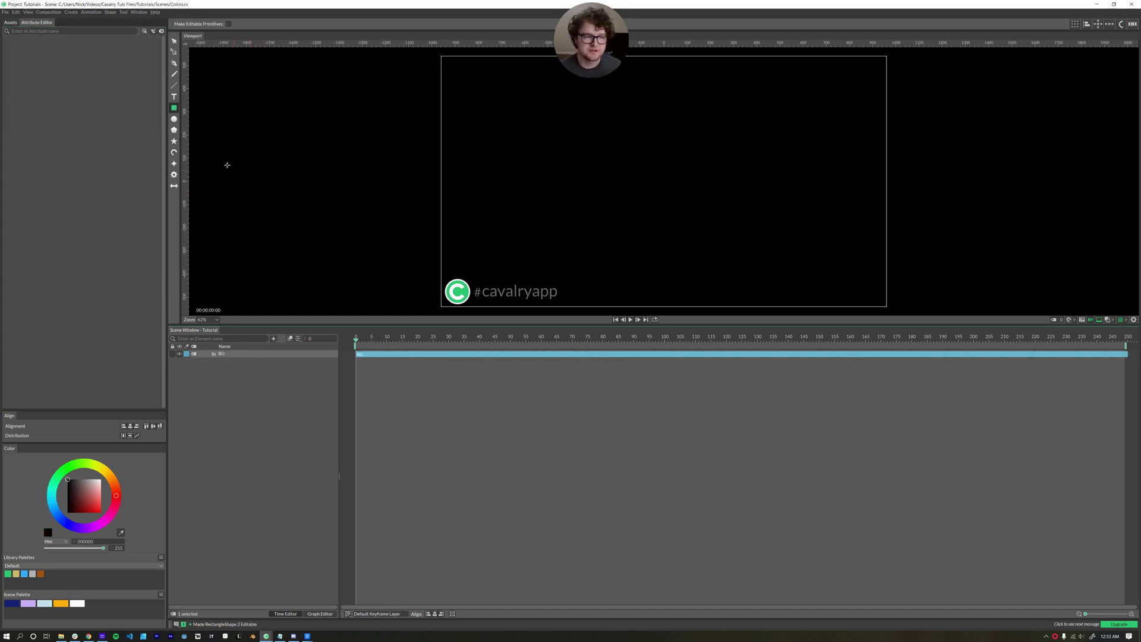
click(174, 109)
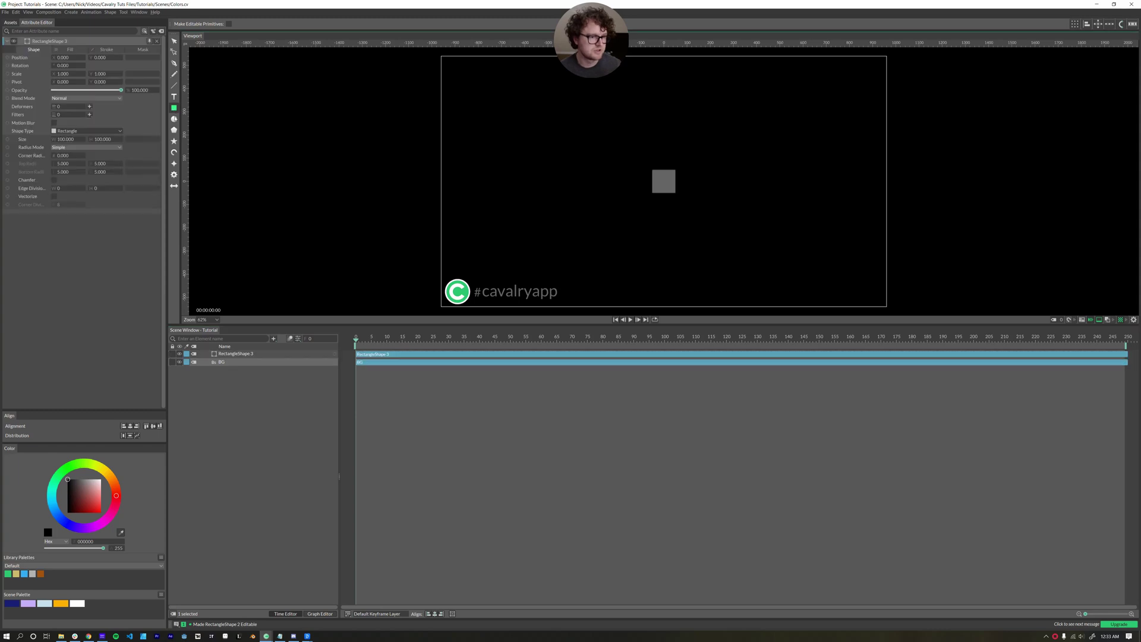
click(173, 118)
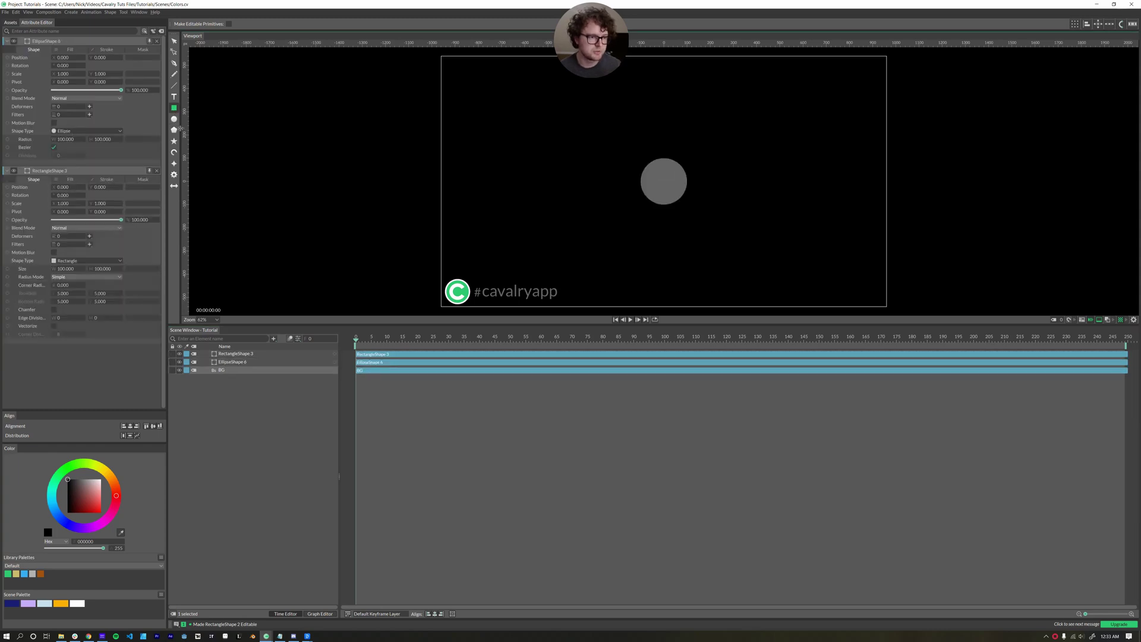
- Link the rectangle's width and height and raise its corner radius to 74
click(54, 139)
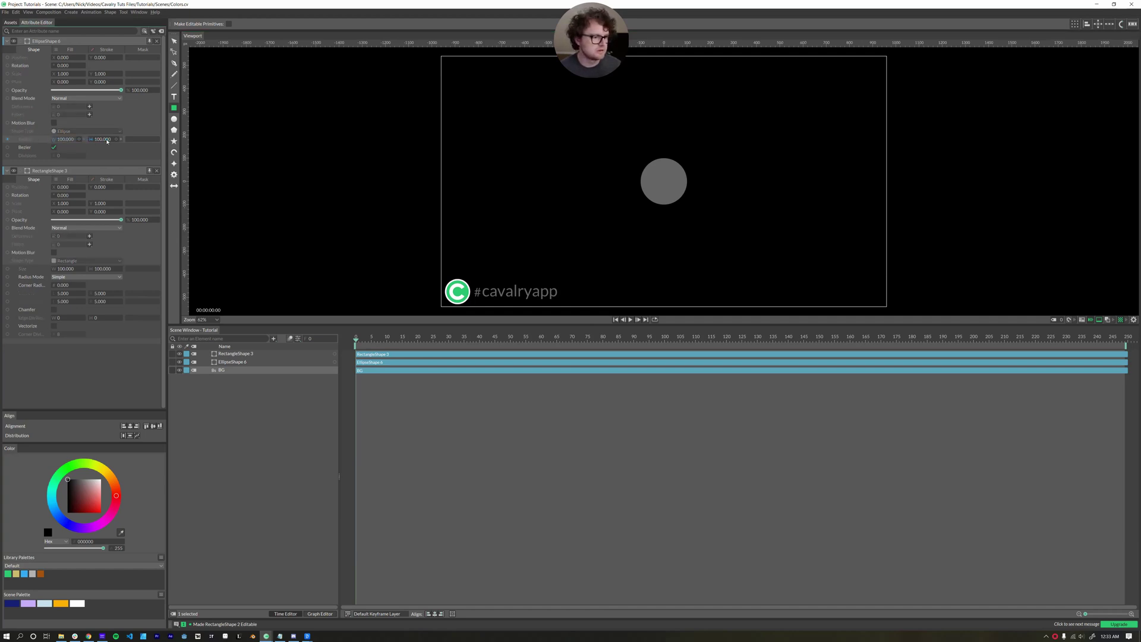
drag(107, 140, 65, 141)
key(ctrl+z)
drag(59, 268, 151, 282)
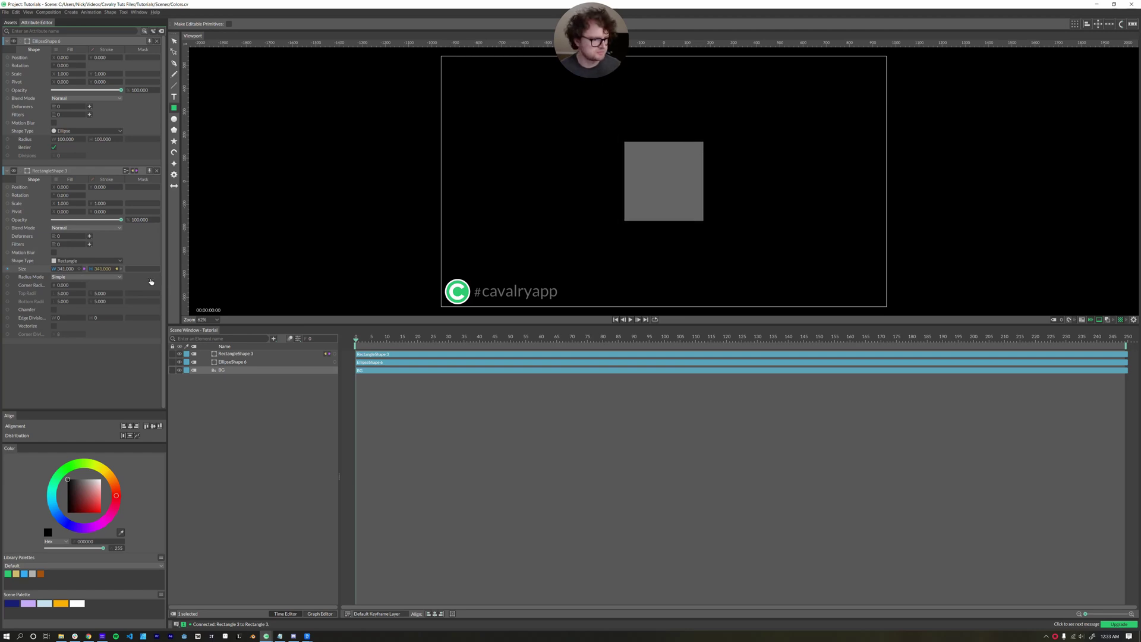
drag(60, 285, 94, 298)
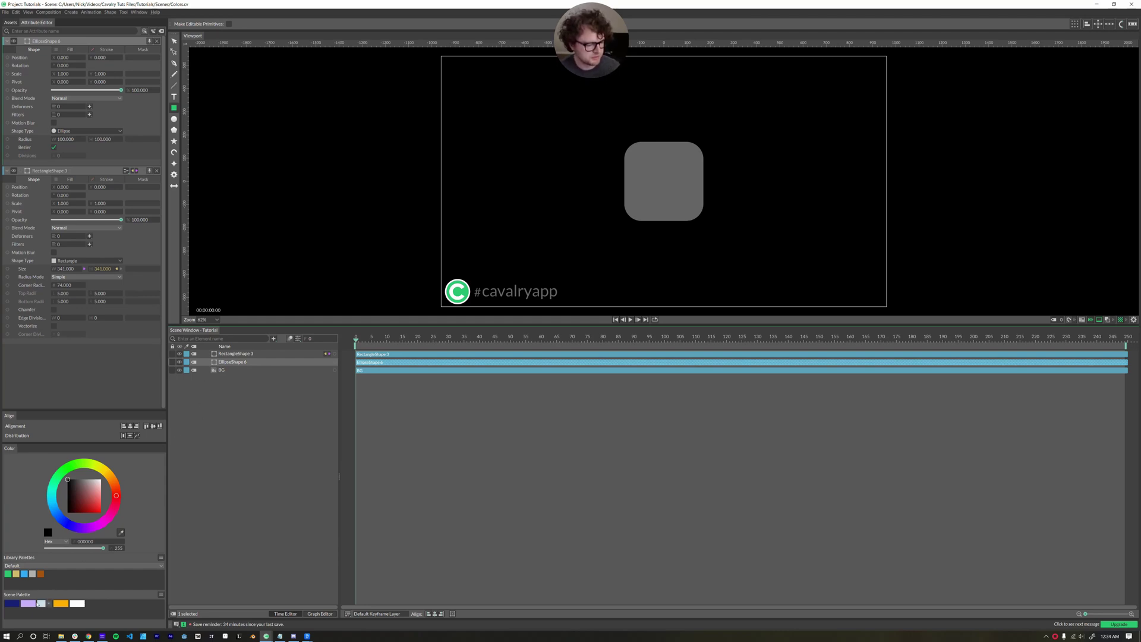
- Fill the circle lavender and the square navy from the Scene Palette
drag(44, 603, 232, 364)
click(262, 364)
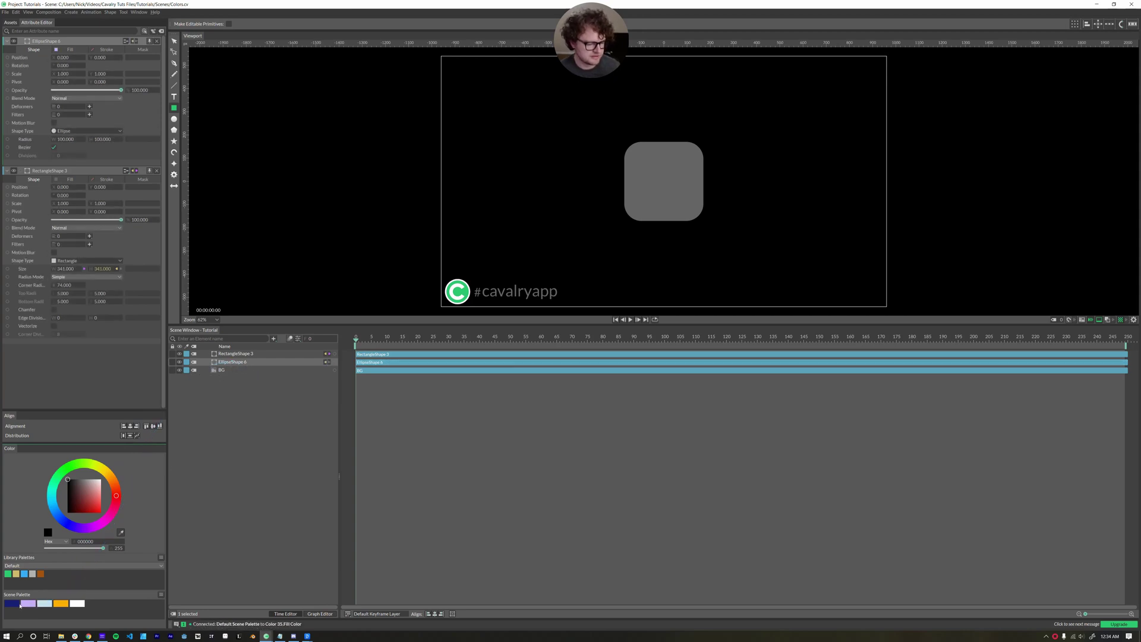
drag(16, 603, 223, 372)
click(250, 357)
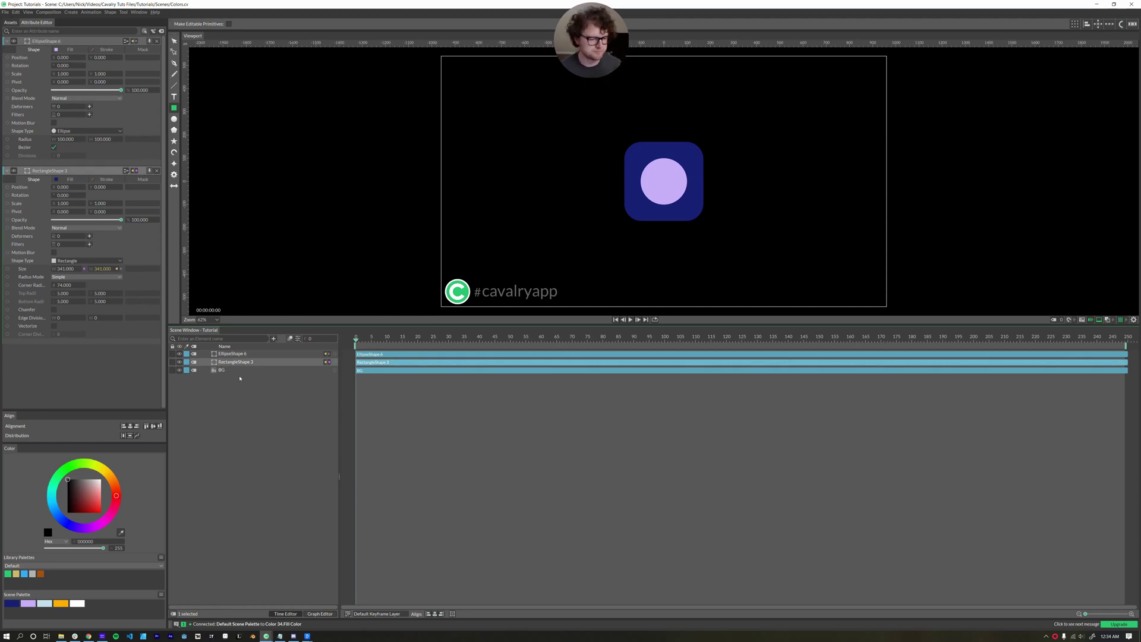
- Rename the circle layer Sun/Moon and the square layer Sky
click(220, 388)
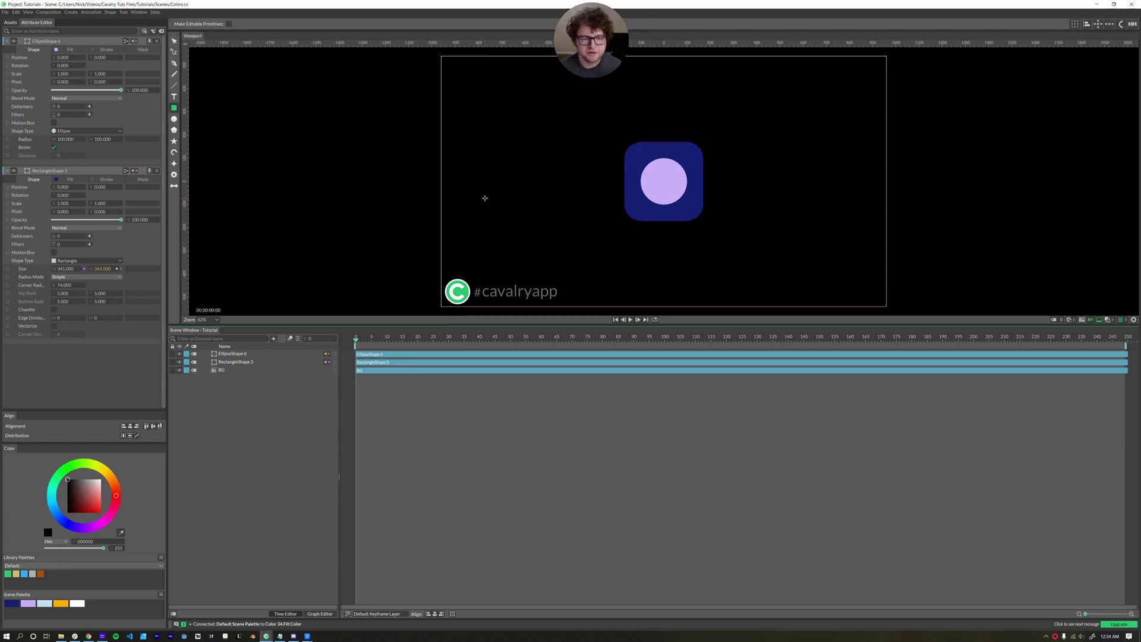
double_click(224, 354)
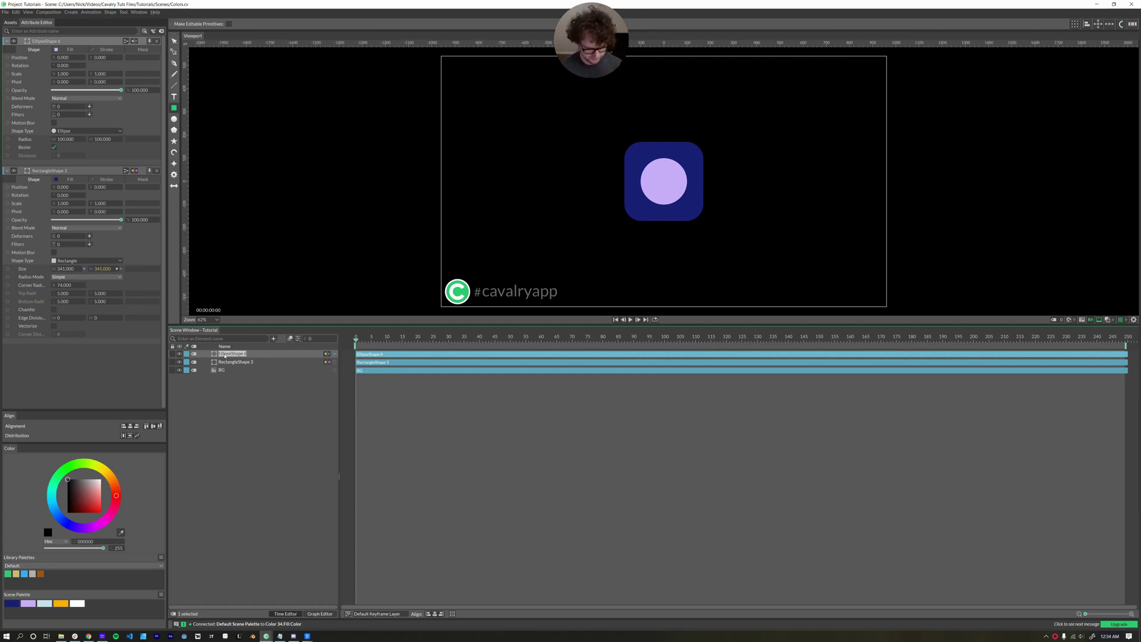
text(Sun/M)
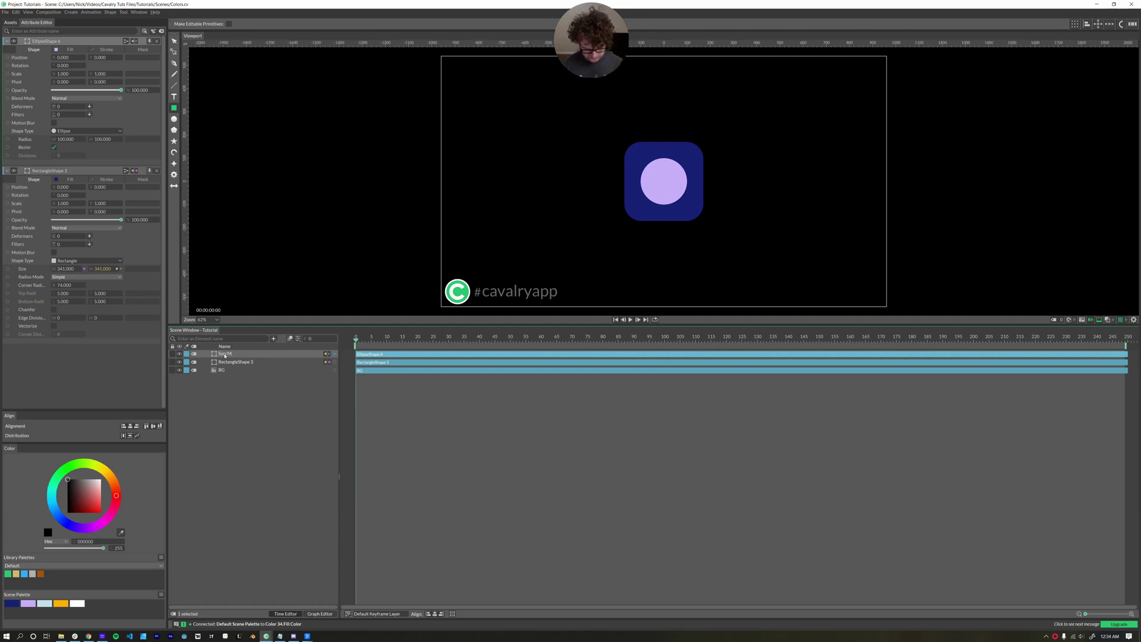
text(oon)
key(Return)
click(231, 364)
double_click(232, 364)
text(Sky)
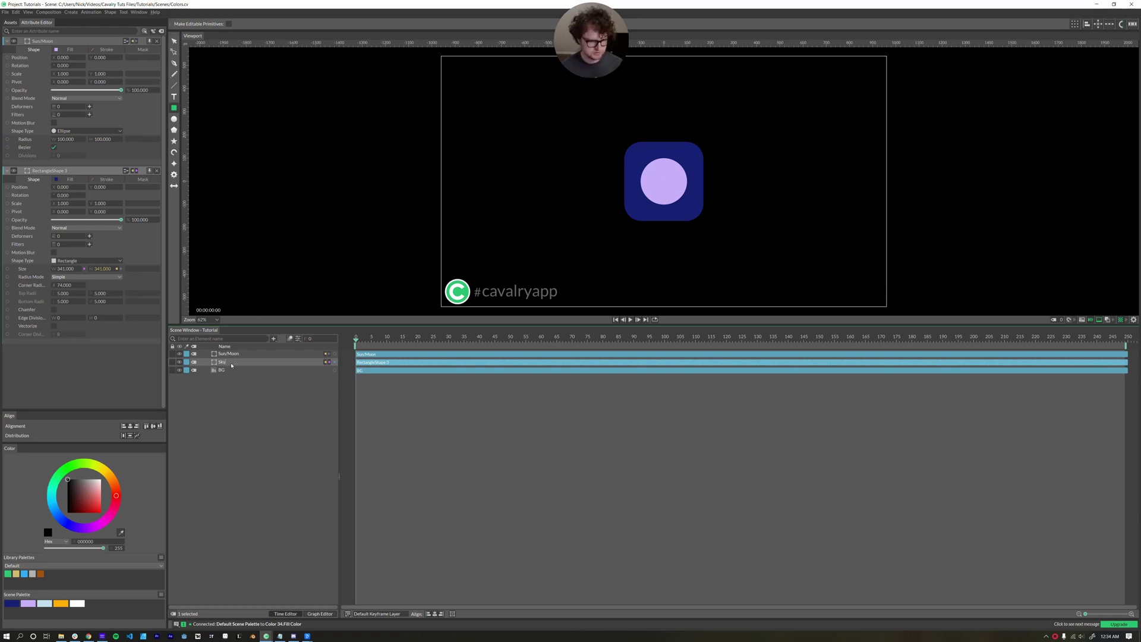
key(Return)
- Add a four-point star shape and select only its layer
click(232, 386)
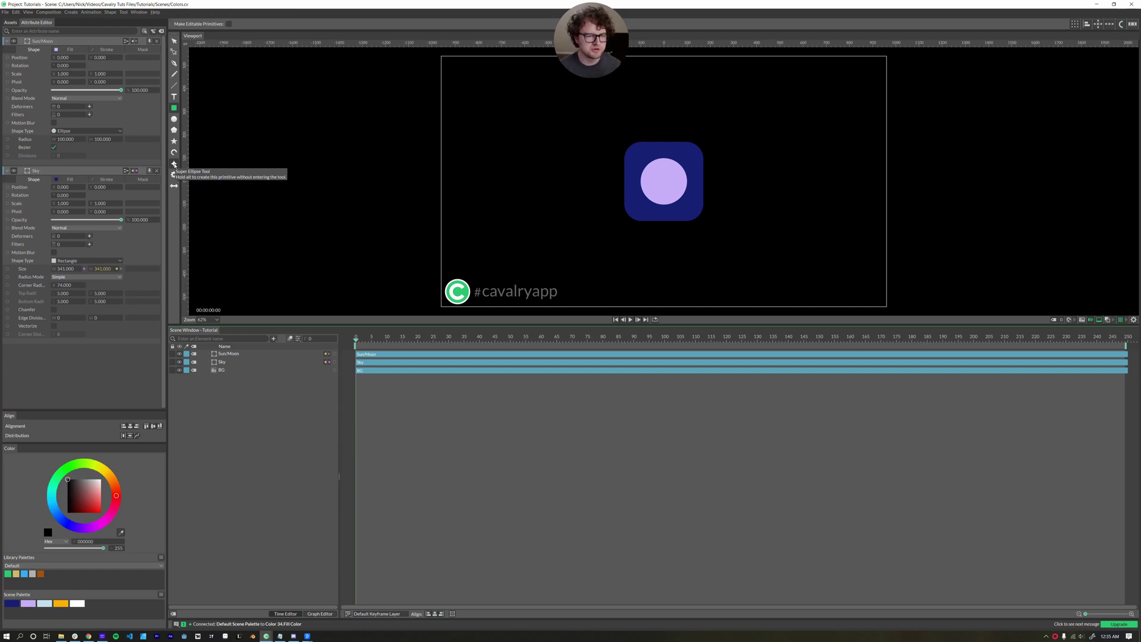
alt+click(175, 164)
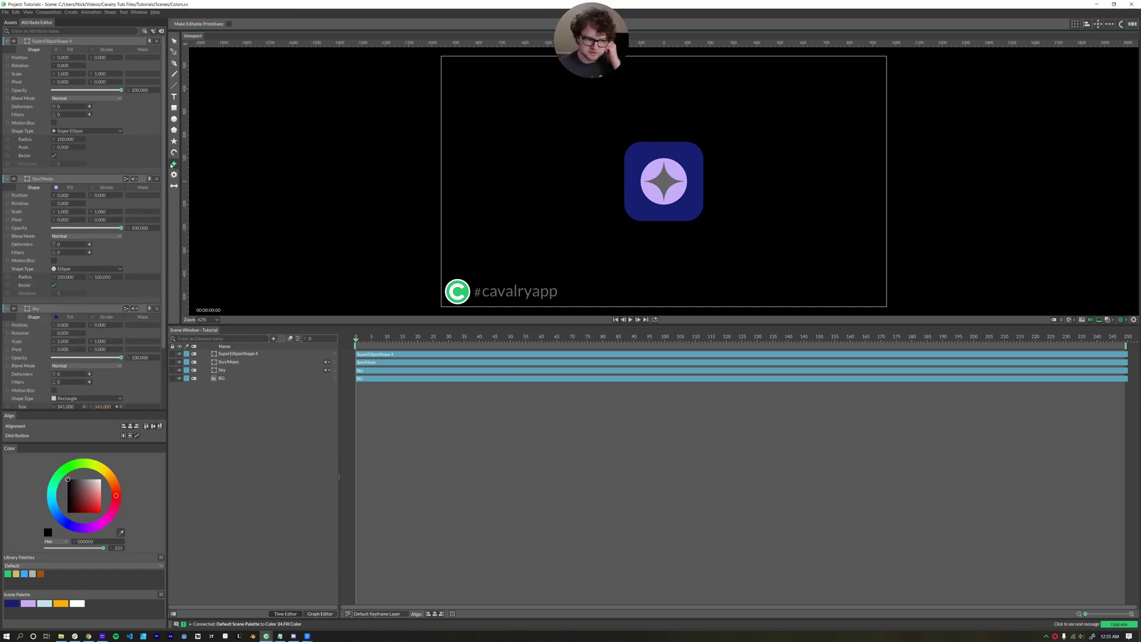
click(216, 354)
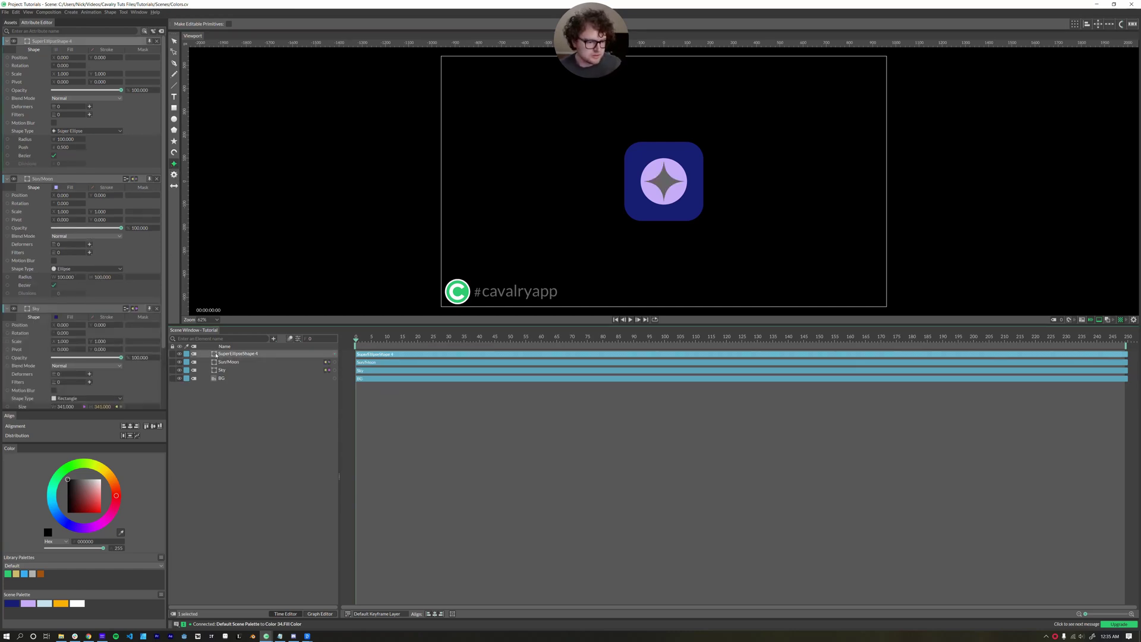
click(215, 356)
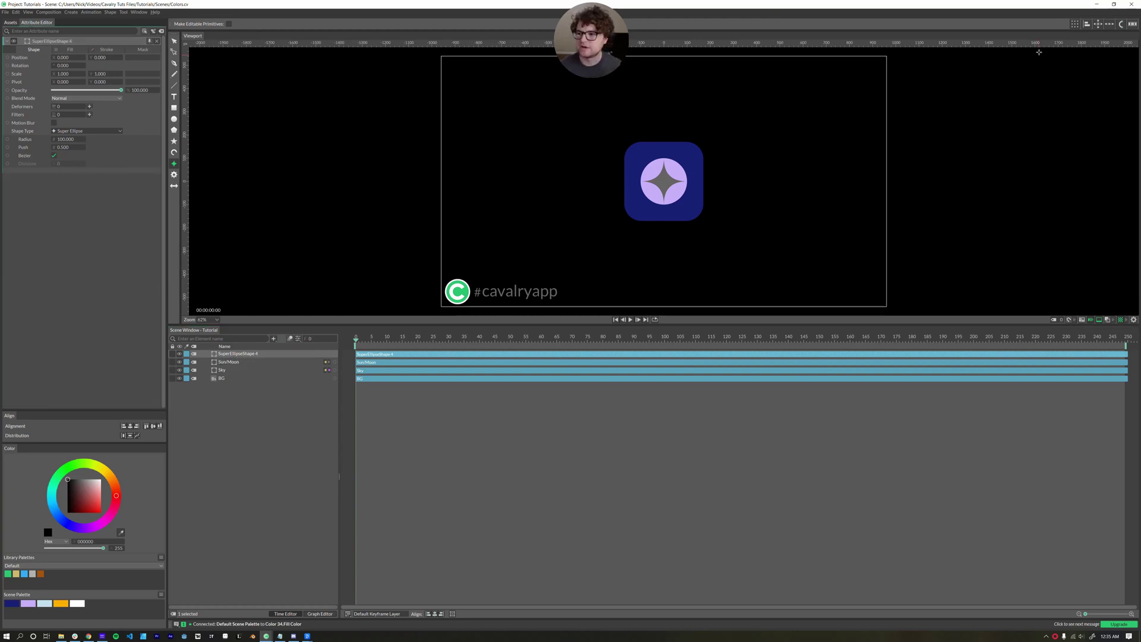
- Duplicate the star with Random distribution and a count of 12
click(1074, 25)
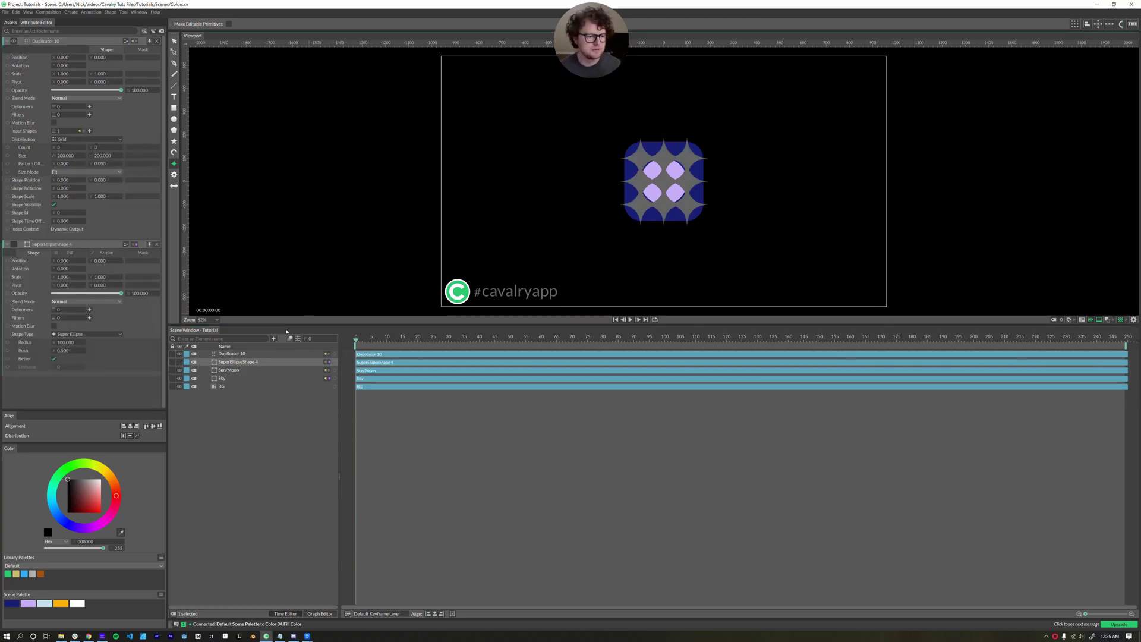
click(69, 139)
click(68, 236)
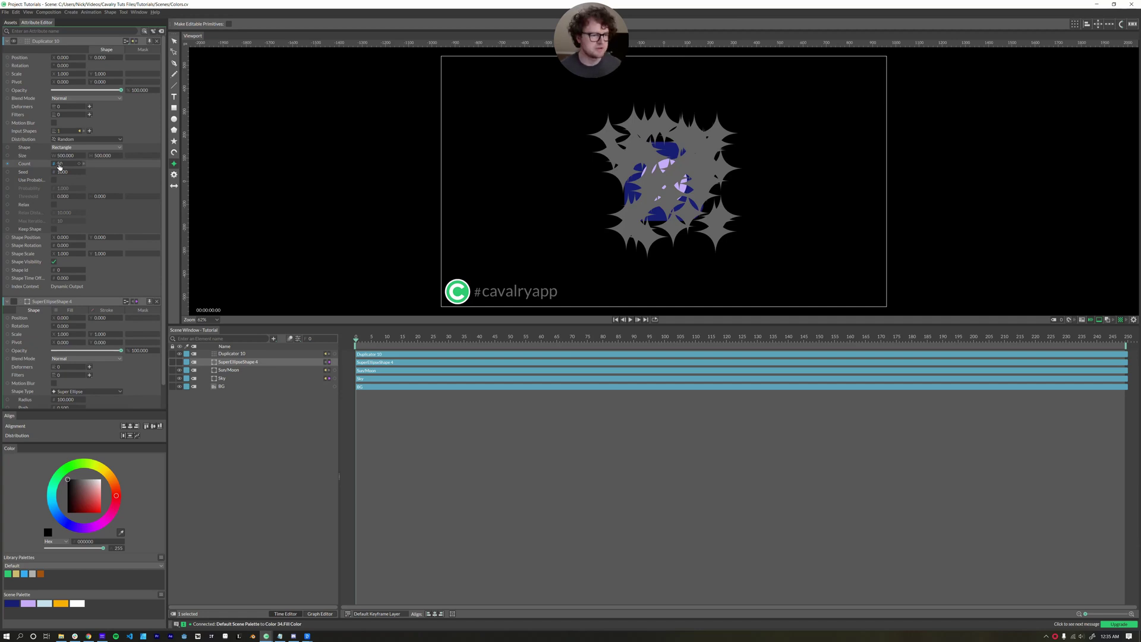
text(12)
key(Return)
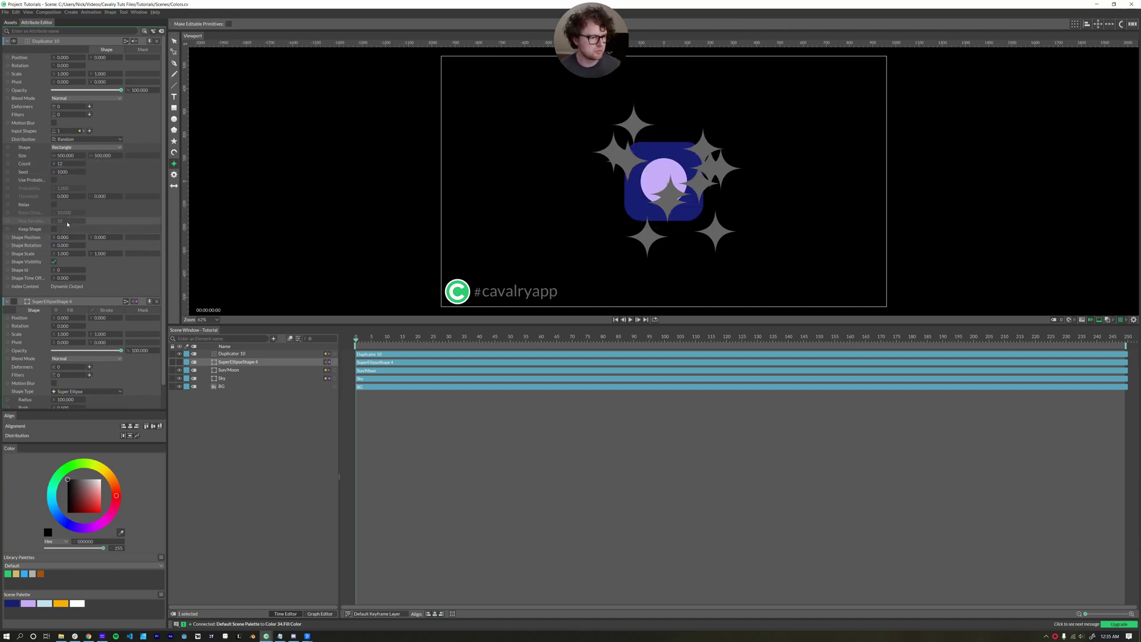
- Add a Random behaviour to the duplicator's shape scale
right_click(24, 256)
mouse_move(89, 267)
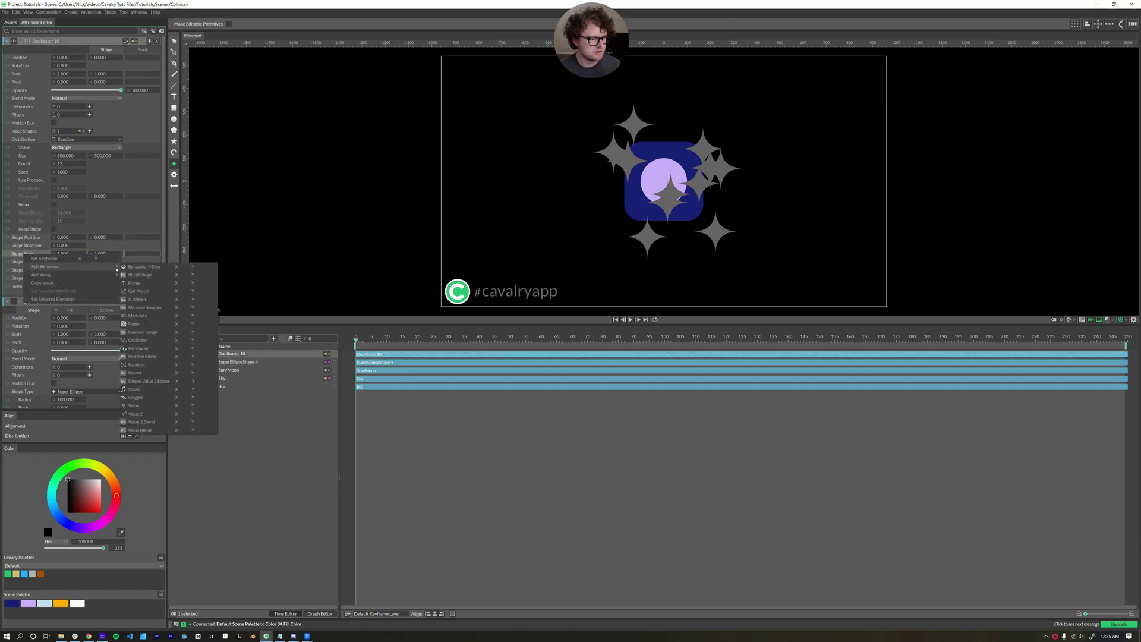
click(136, 365)
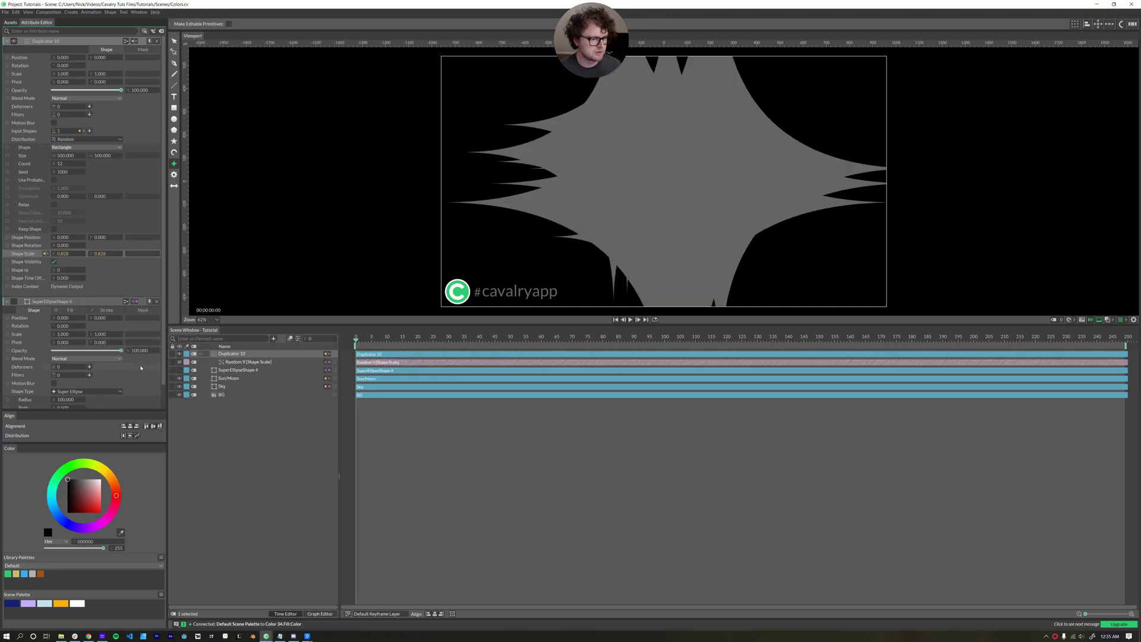
right_click(22, 256)
mouse_move(47, 283)
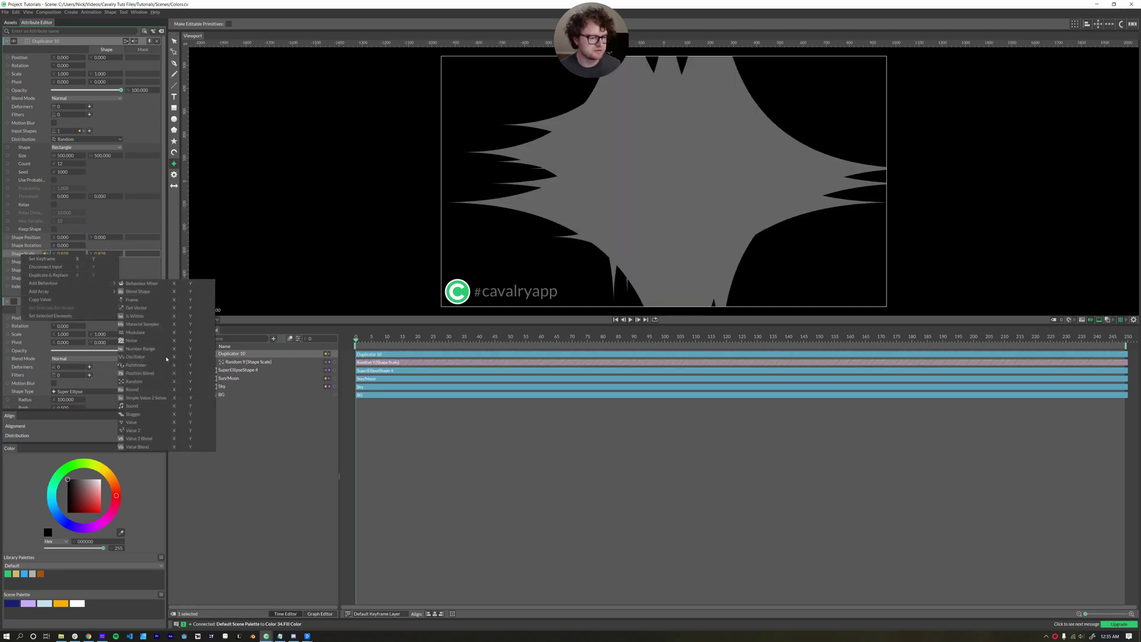
key(Escape)
key(Escape)
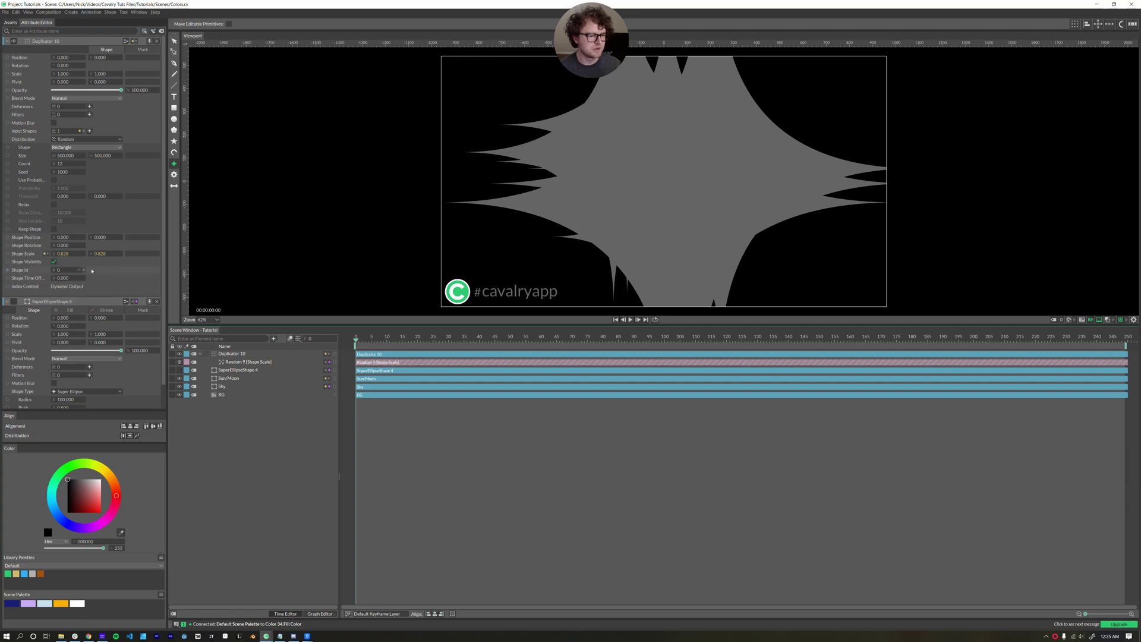
- Set the random scale range to Min 0.25 and Max 1.25
click(247, 362)
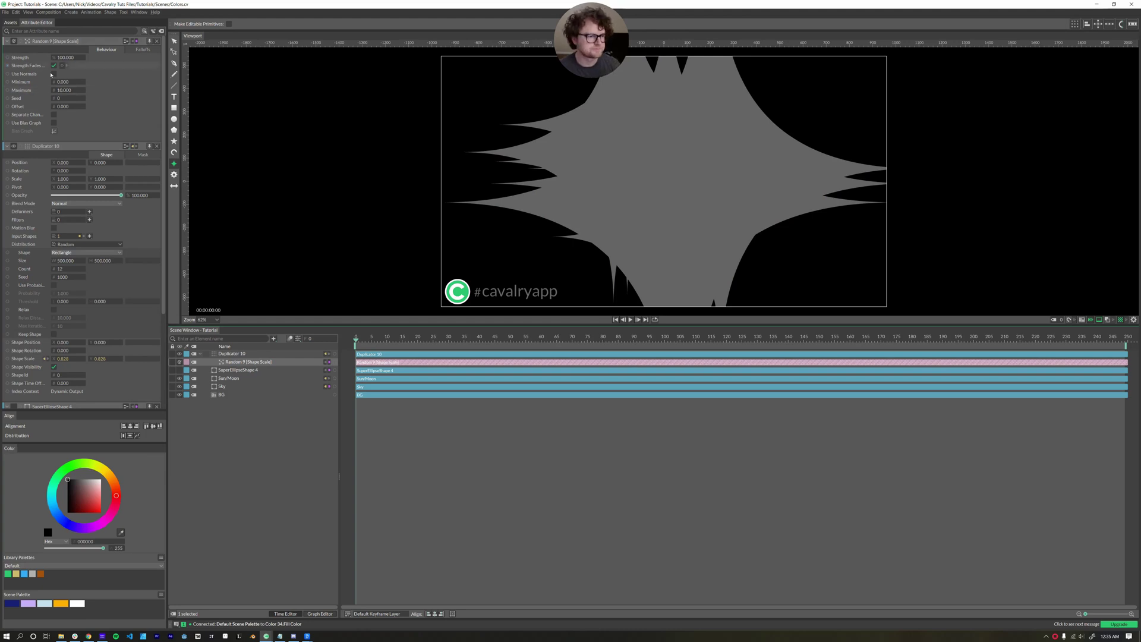
click(61, 83)
text(2)
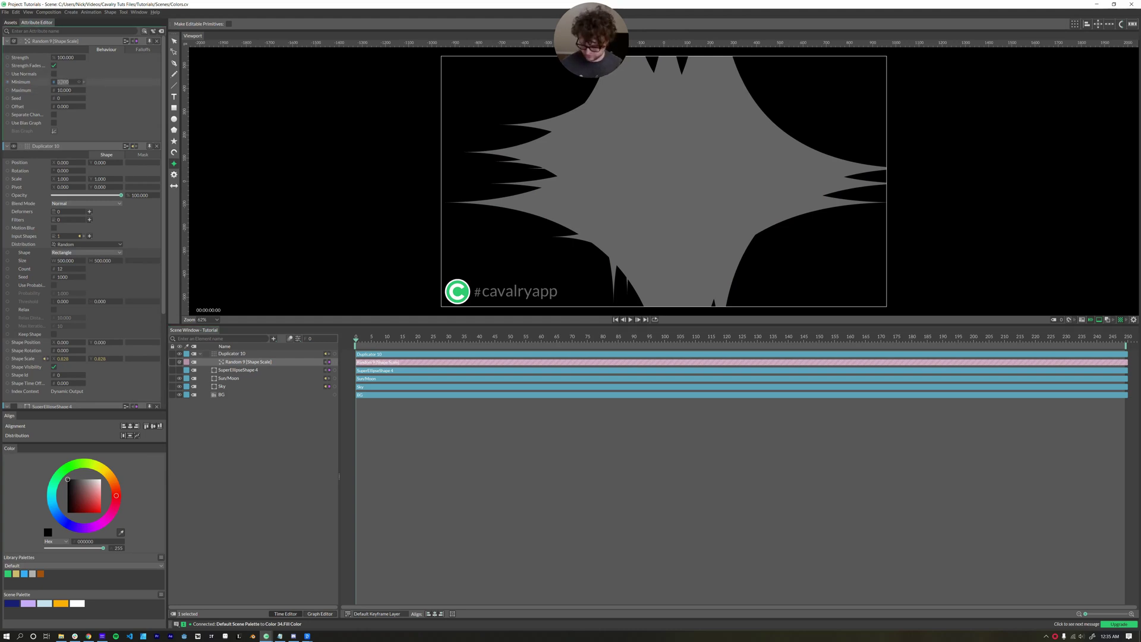
text(5)
key(Return)
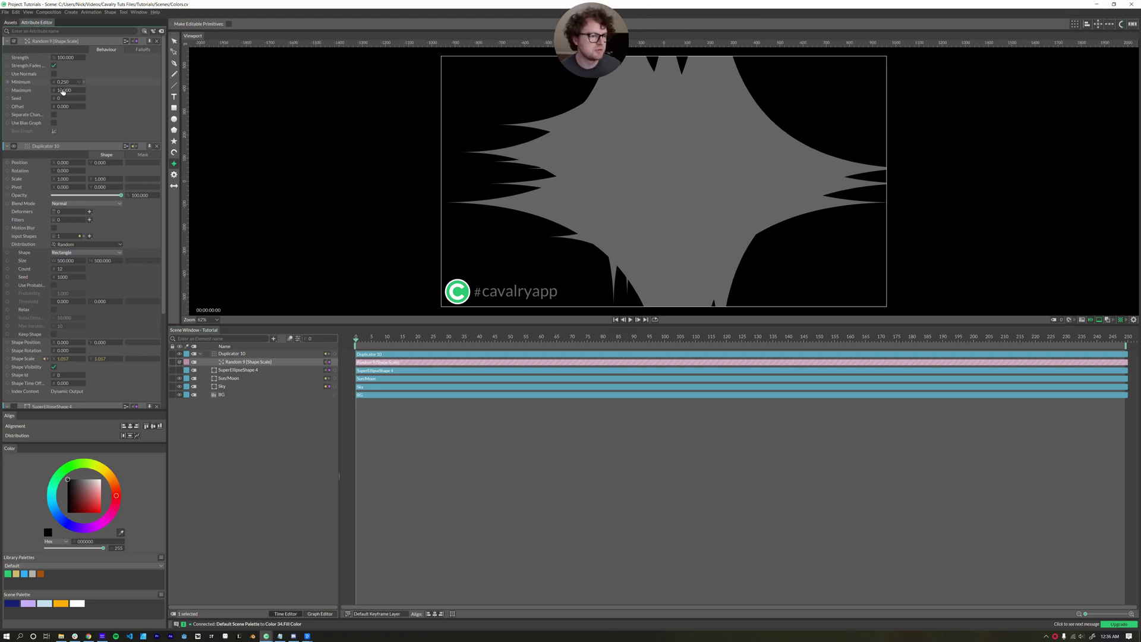
click(62, 92)
text(1)
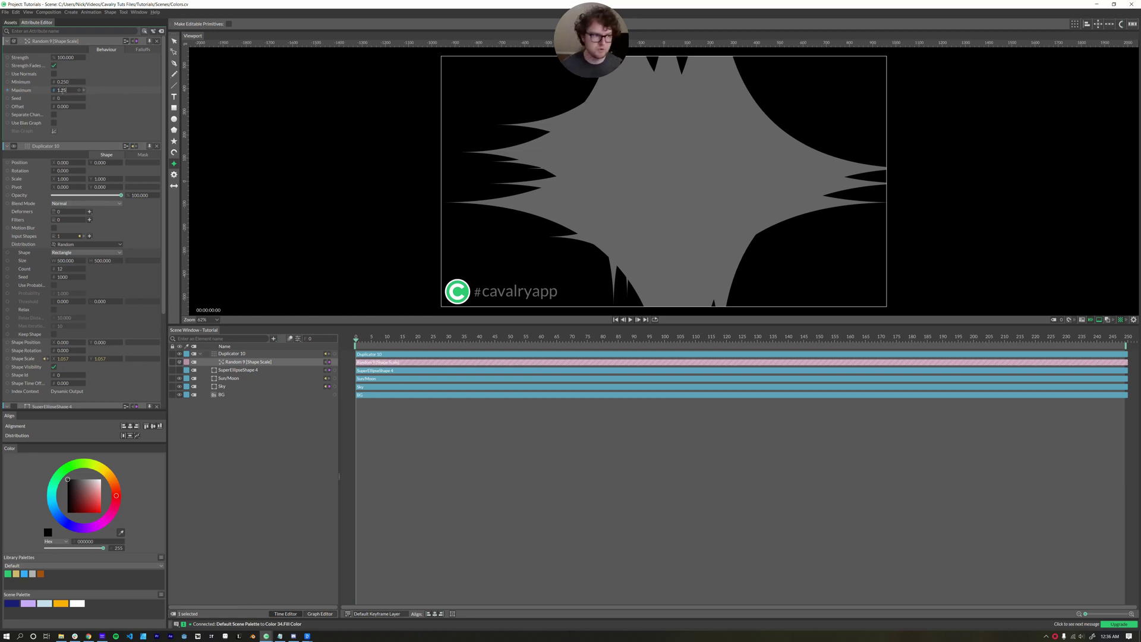
text(.25)
key(Return)
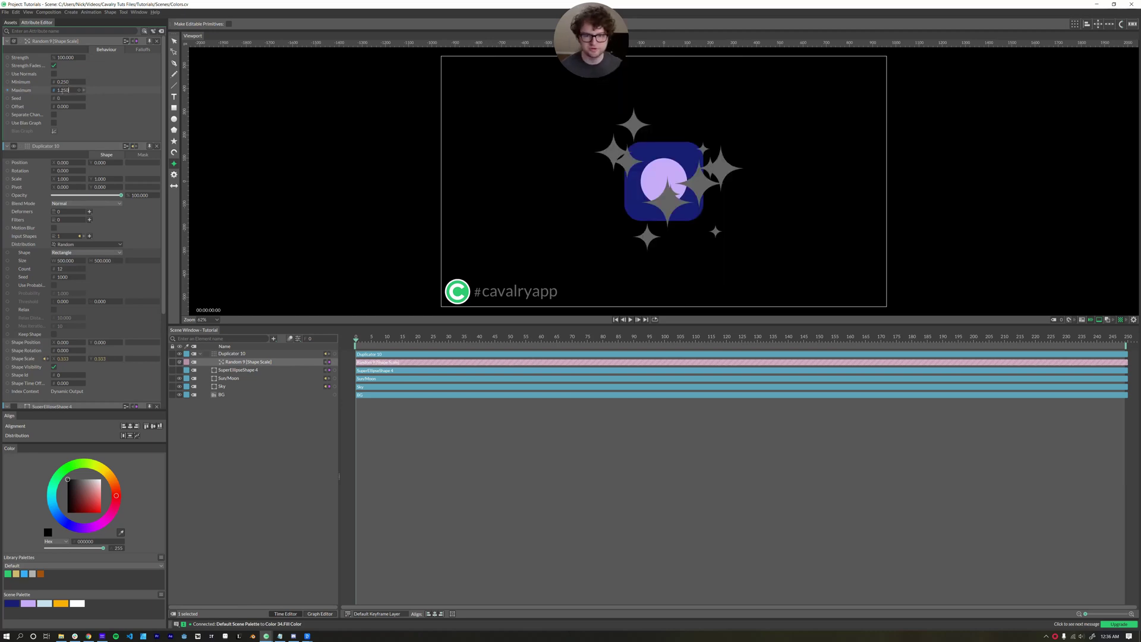
- Set the SuperEllipseShape 4 star radius to 22
click(231, 371)
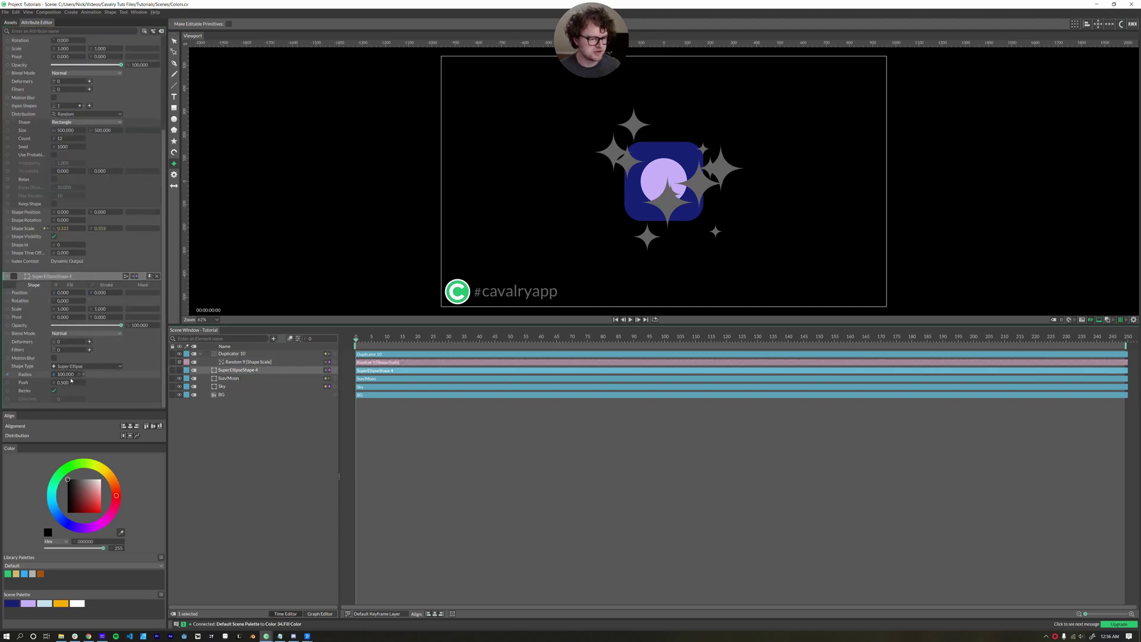
double_click(67, 374)
text(22)
key(Return)
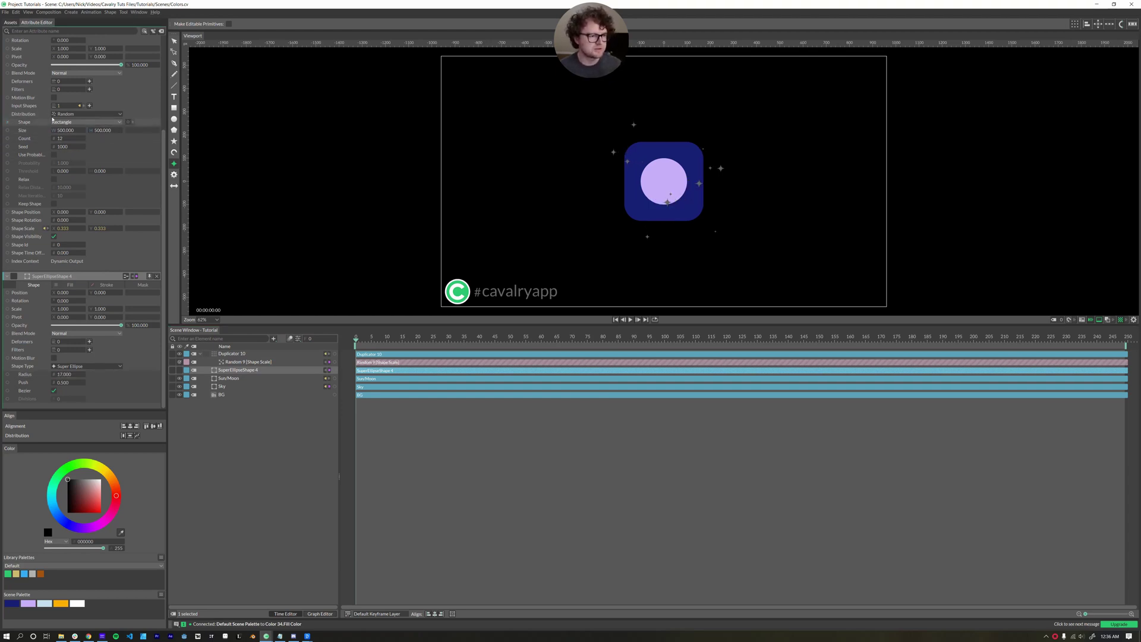
- Shrink the Duplicator's scatter area to 444×190
mouse_move(64, 130)
mouse_down()
mouse_move(83, 144)
mouse_move(340, 138)
mouse_move(357, 143)
mouse_move(270, 156)
mouse_move(395, 150)
mouse_move(152, 161)
mouse_up()
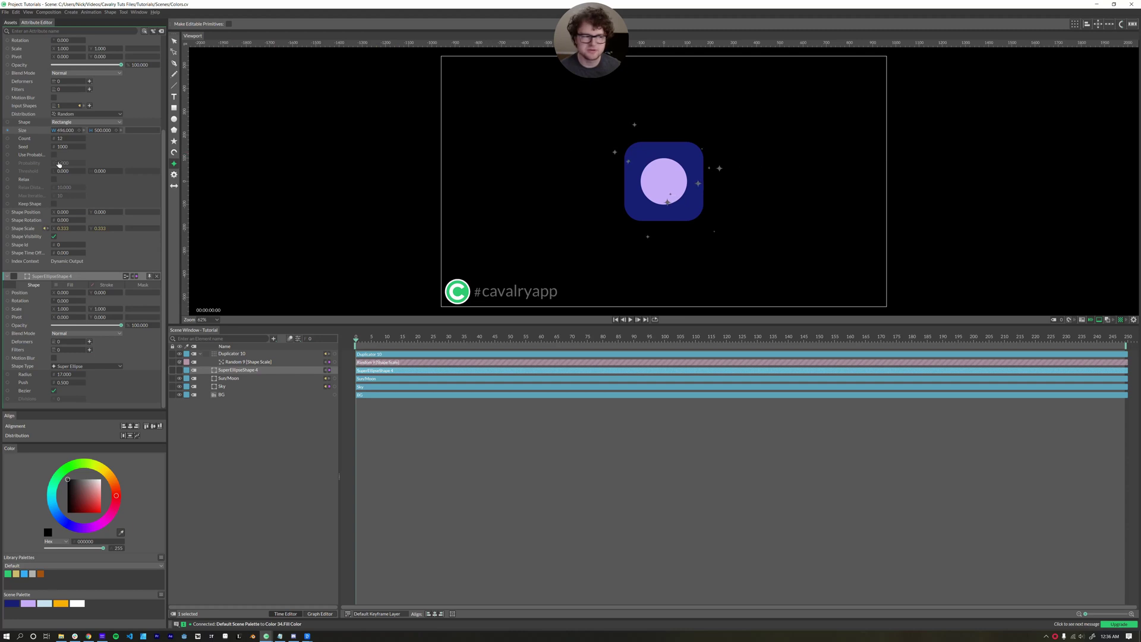
drag(59, 164, 46, 159)
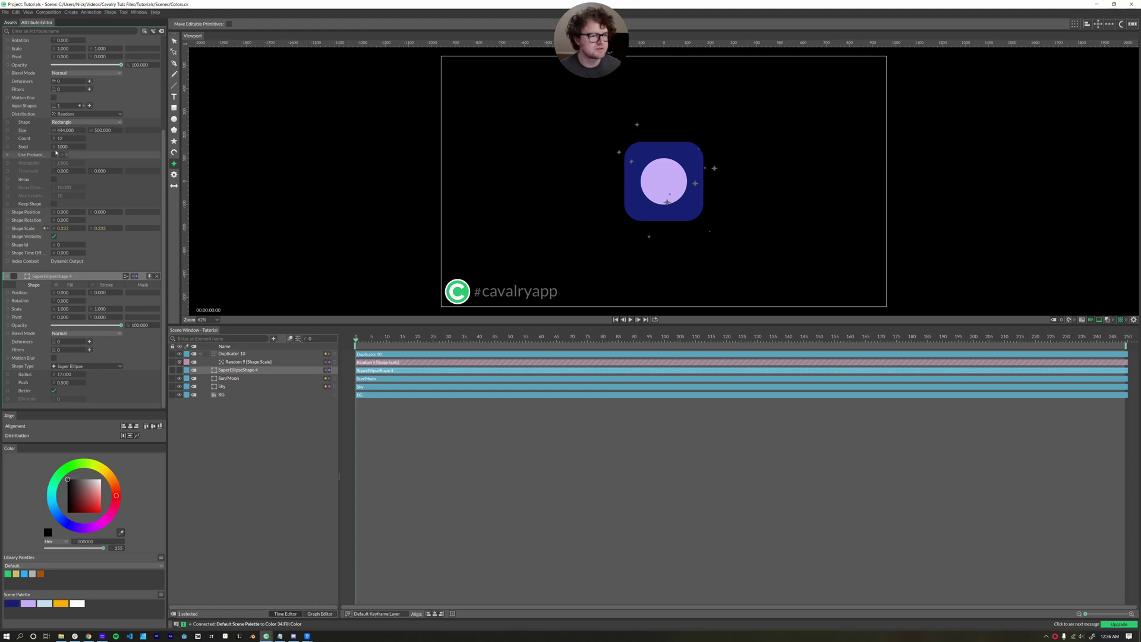
drag(90, 130, 25, 141)
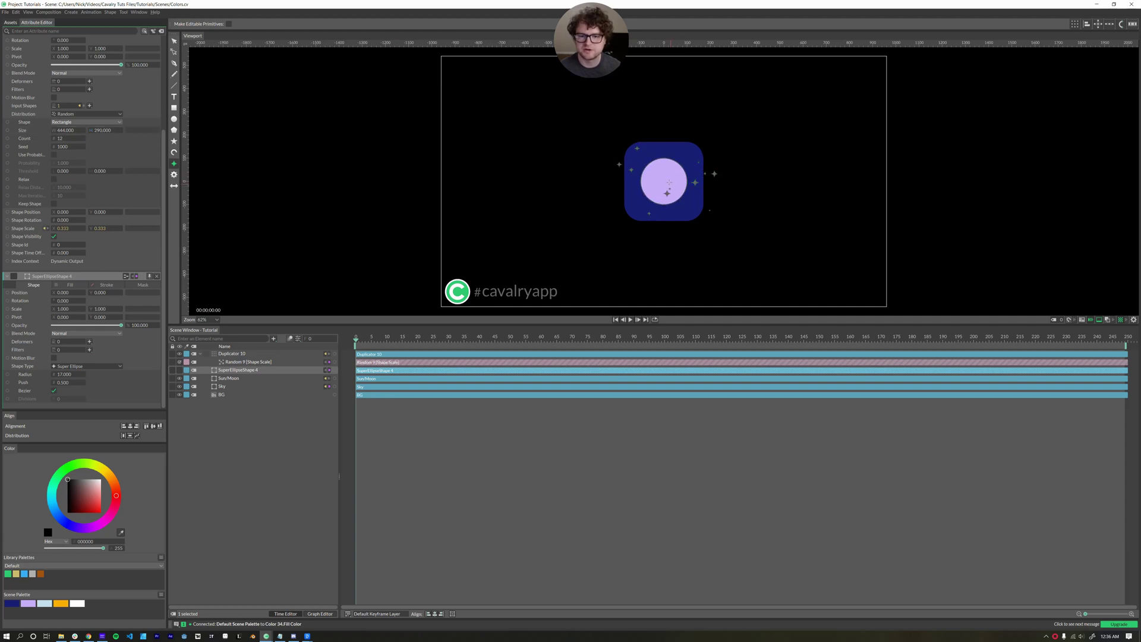
- Colour the stars lavender and rename Duplicator 10 to Stars
scroll(652, 198, up, 5)
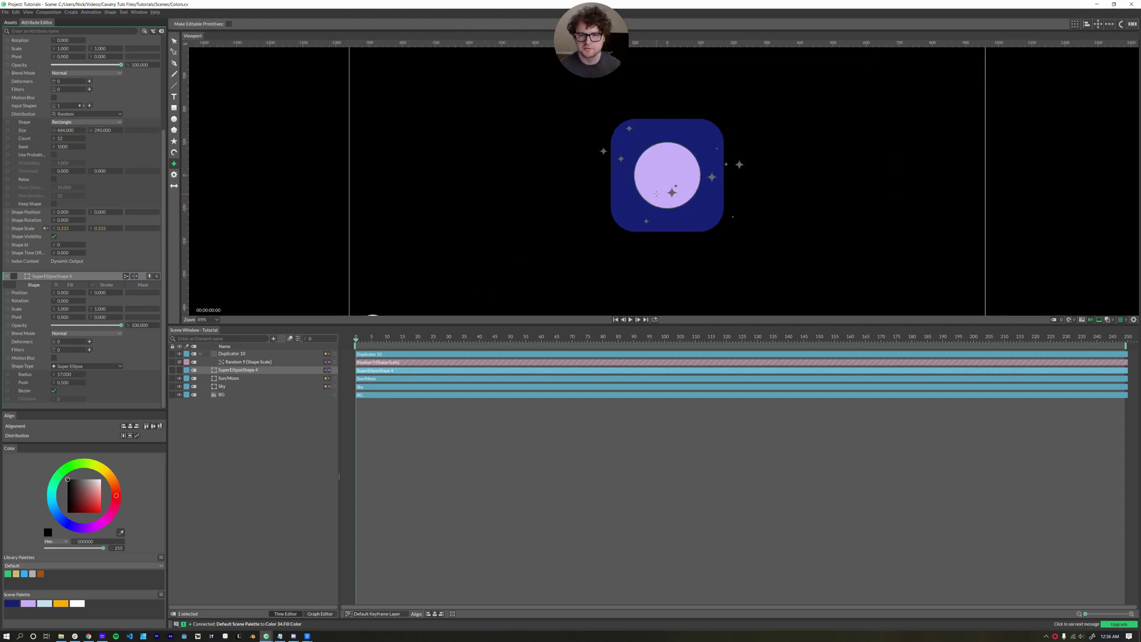
scroll(529, 254, down, 1)
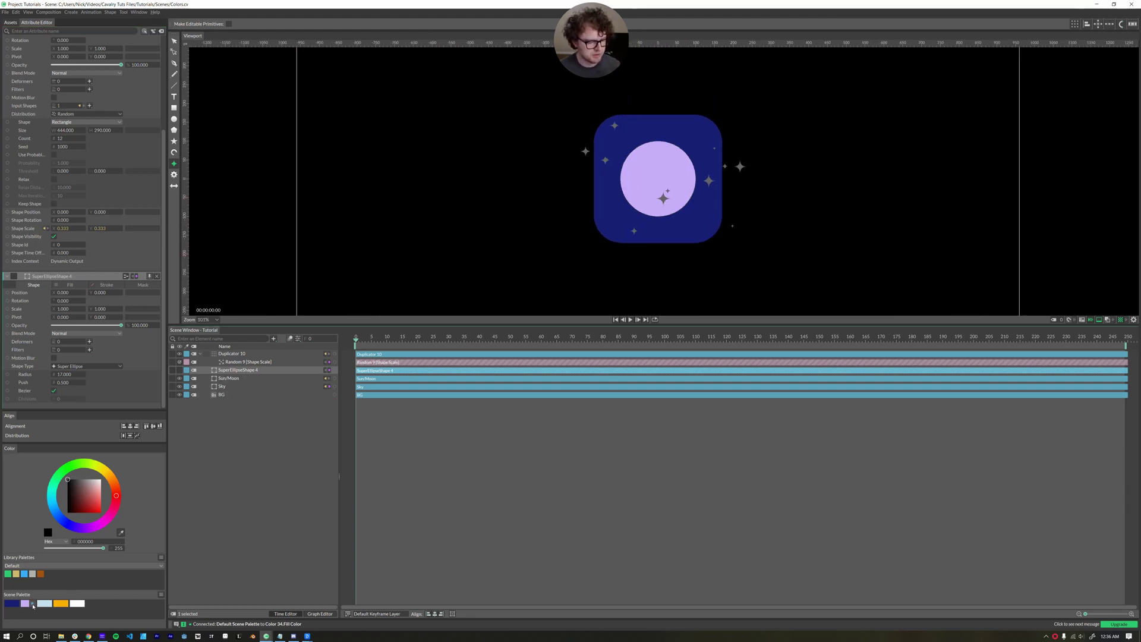
drag(24, 606, 233, 373)
click(229, 354)
double_click(226, 354)
text(Stars)
key(Return)
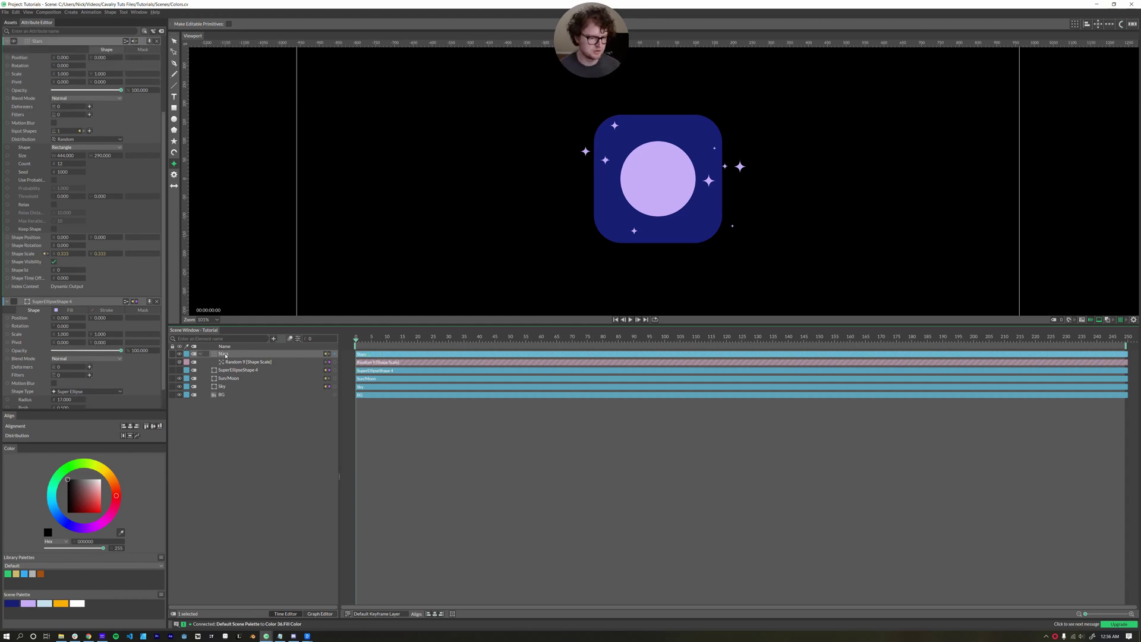
- Group the three star layers and name the group STARS
click(222, 356)
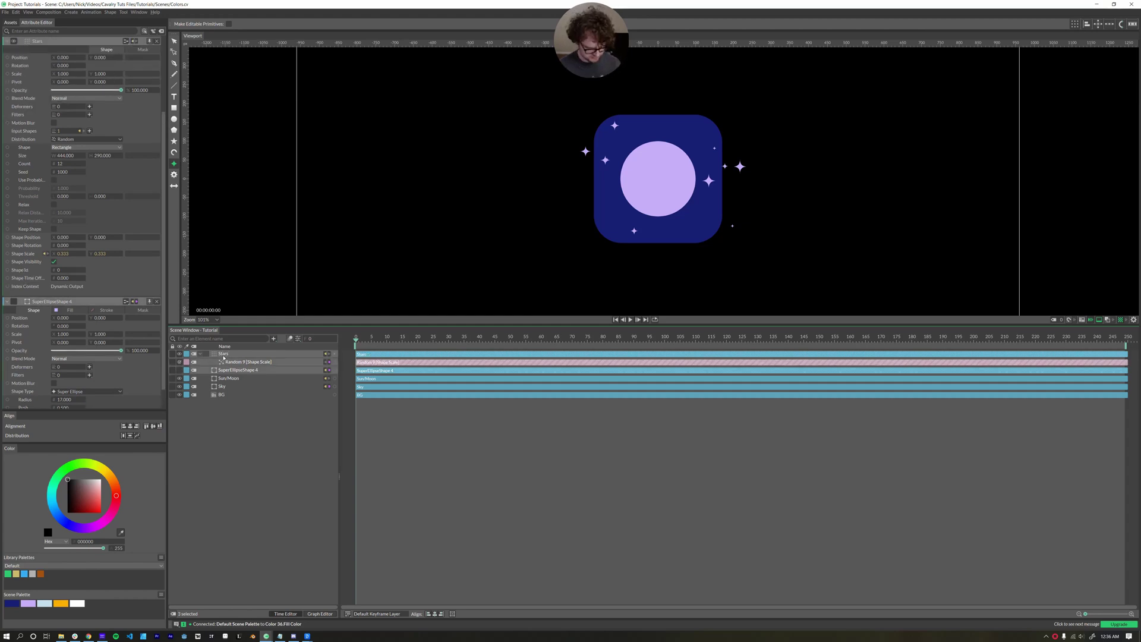
key(ctrl+g)
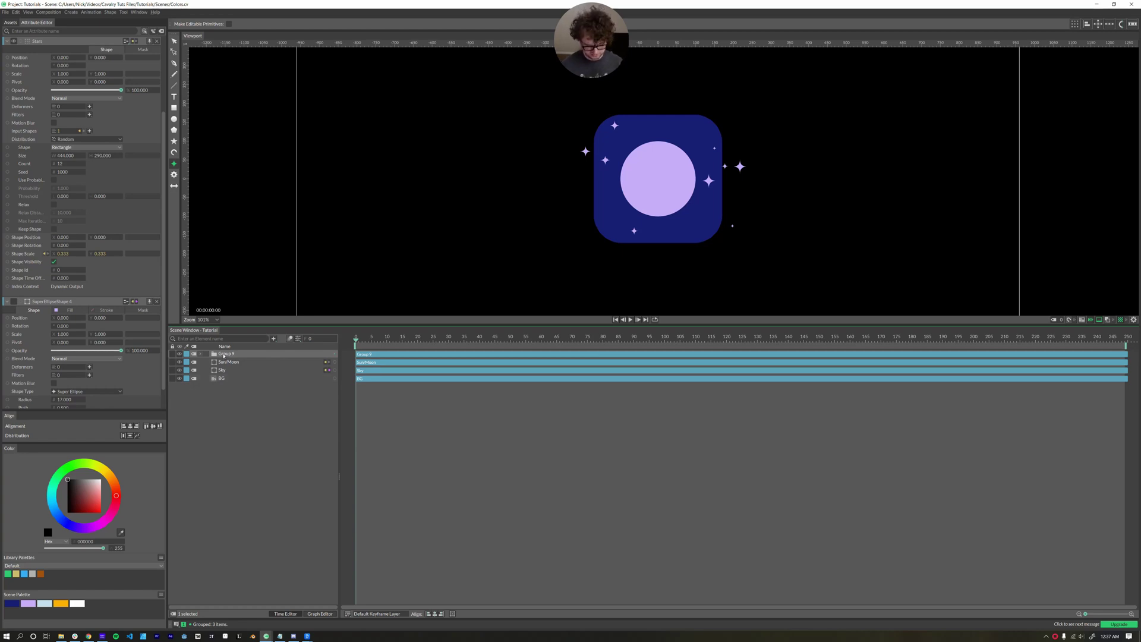
double_click(225, 354)
text(Stars)
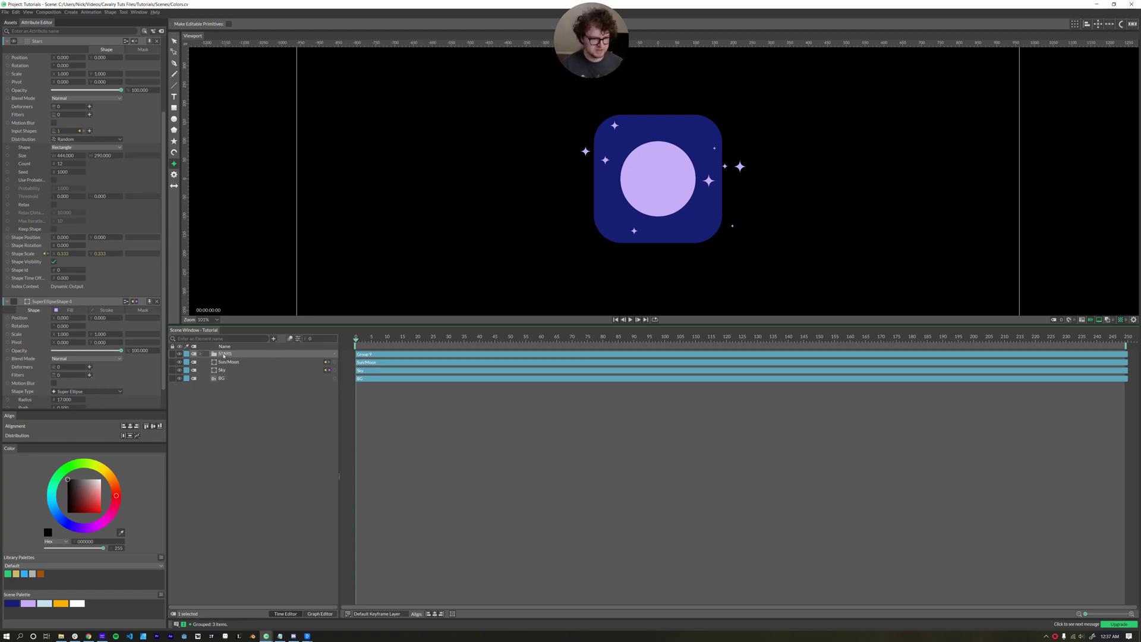
key(Return)
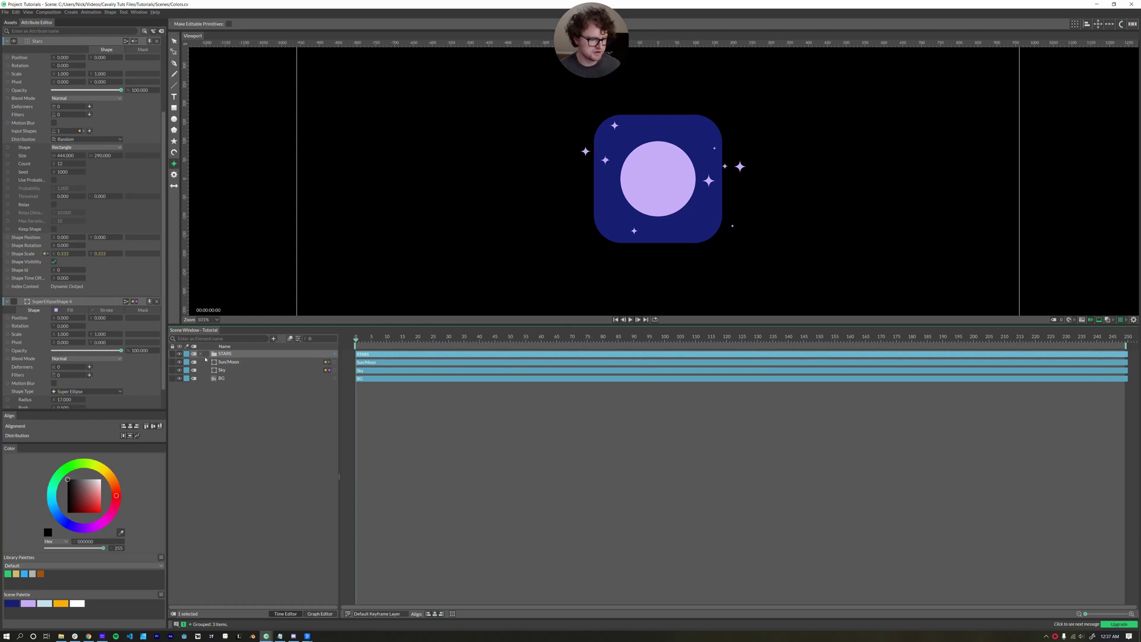
- Hide the STARS group and add a new ellipse
click(179, 354)
click(239, 418)
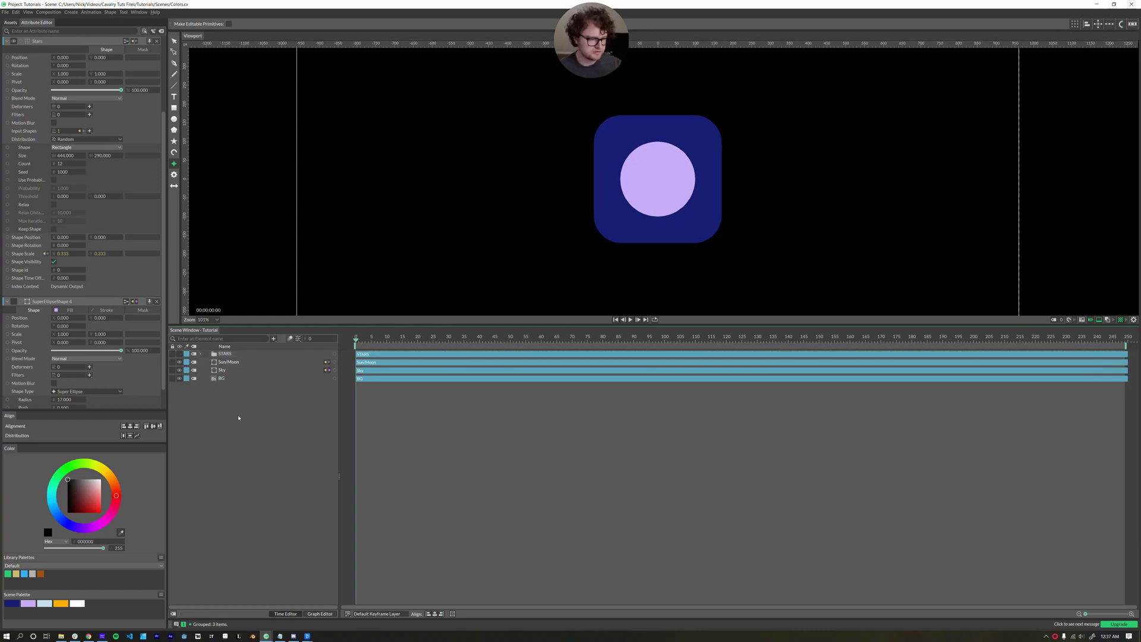
click(174, 119)
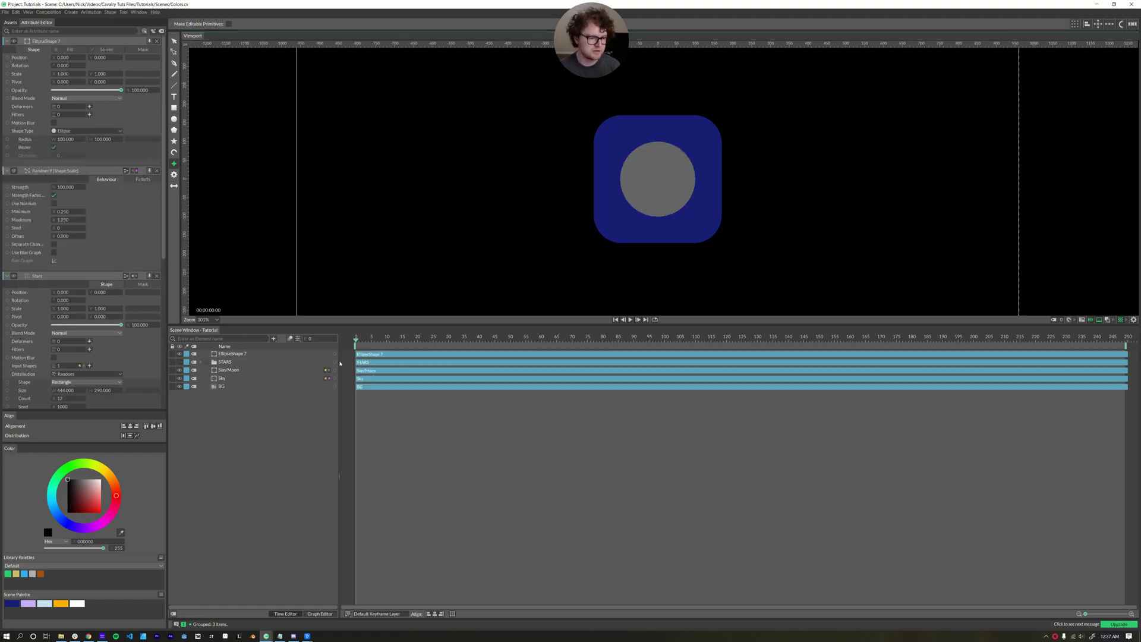
- Fill EllipseShape 7 white from the palette and rename it Cloud Part
click(230, 353)
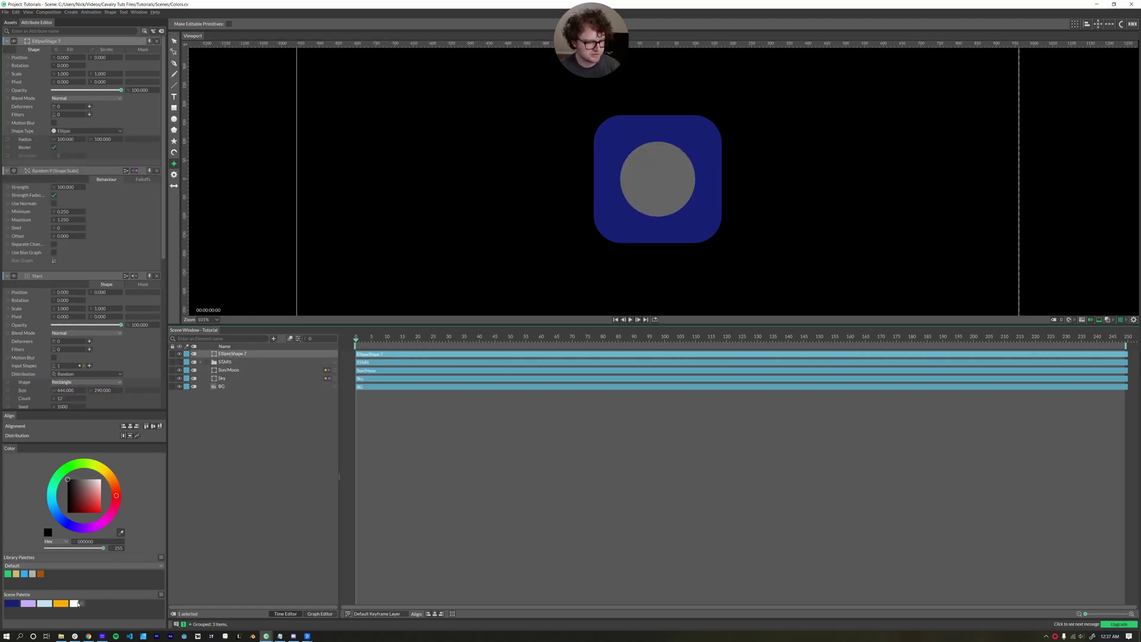
drag(82, 605, 251, 360)
double_click(241, 354)
text(Cloud)
key(Return)
text(Part)
key(Return)
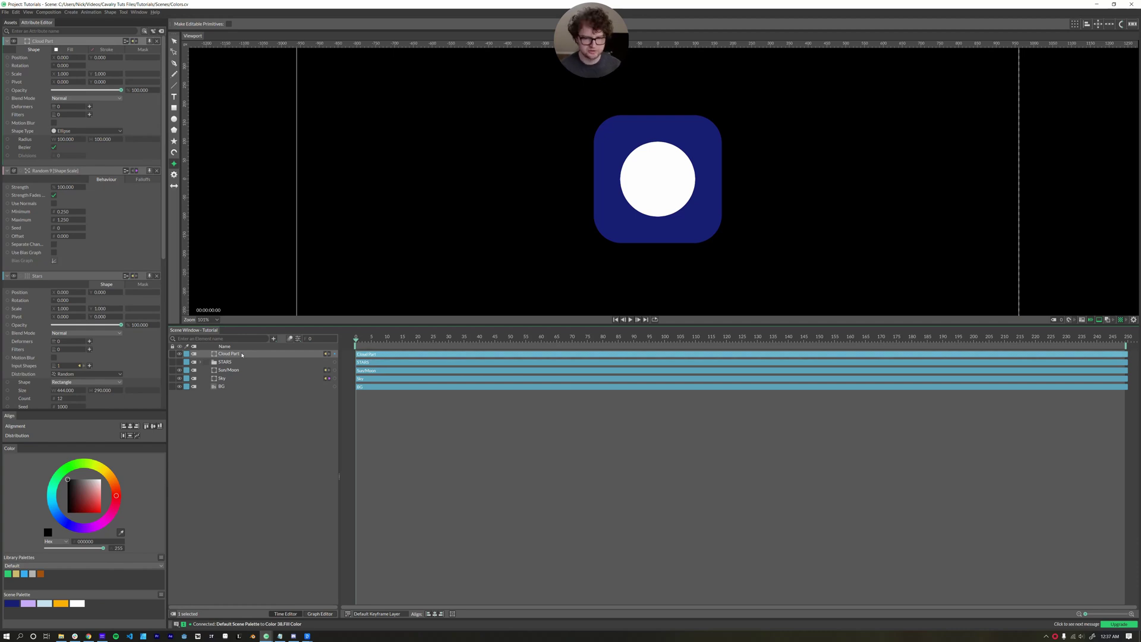
- Duplicate Cloud Part with a Random distribution
key(ctrl+shift+d)
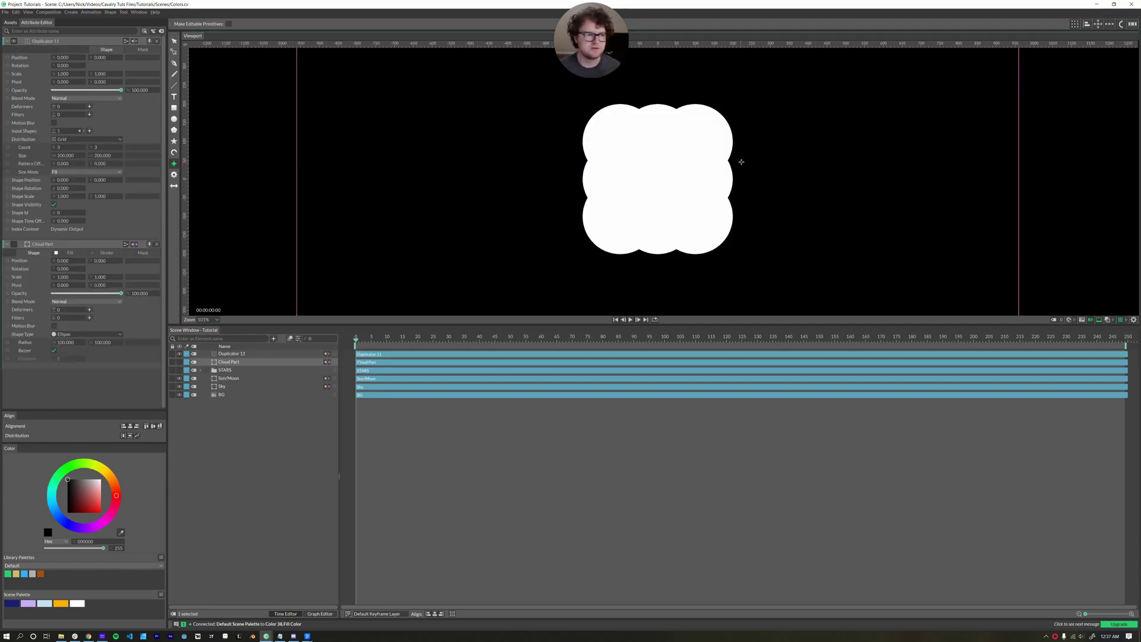
click(55, 140)
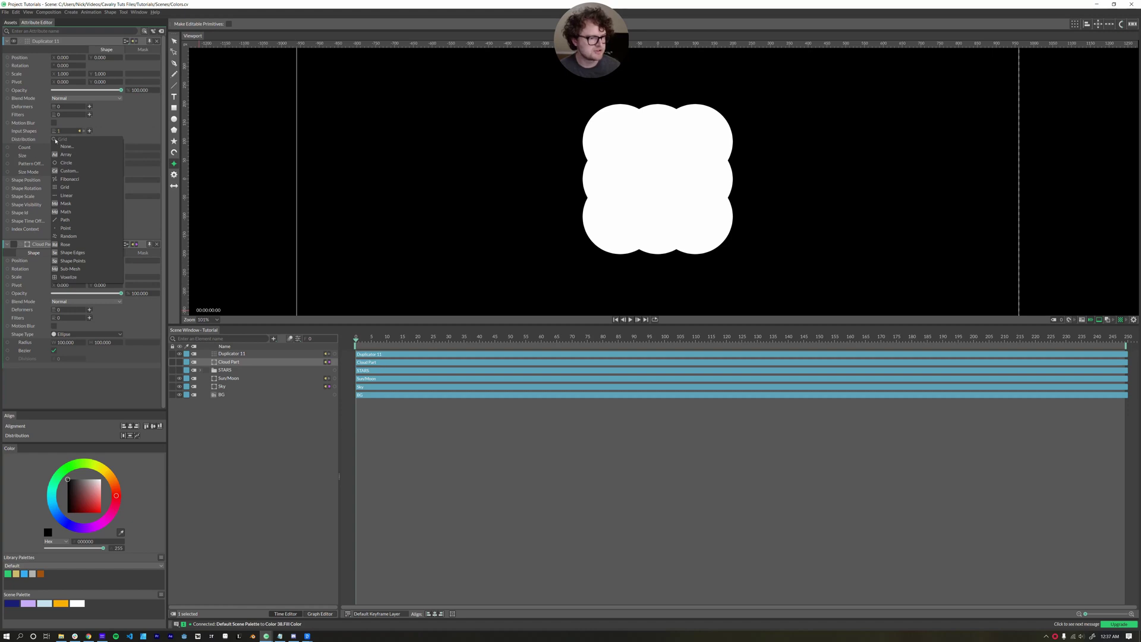
click(64, 236)
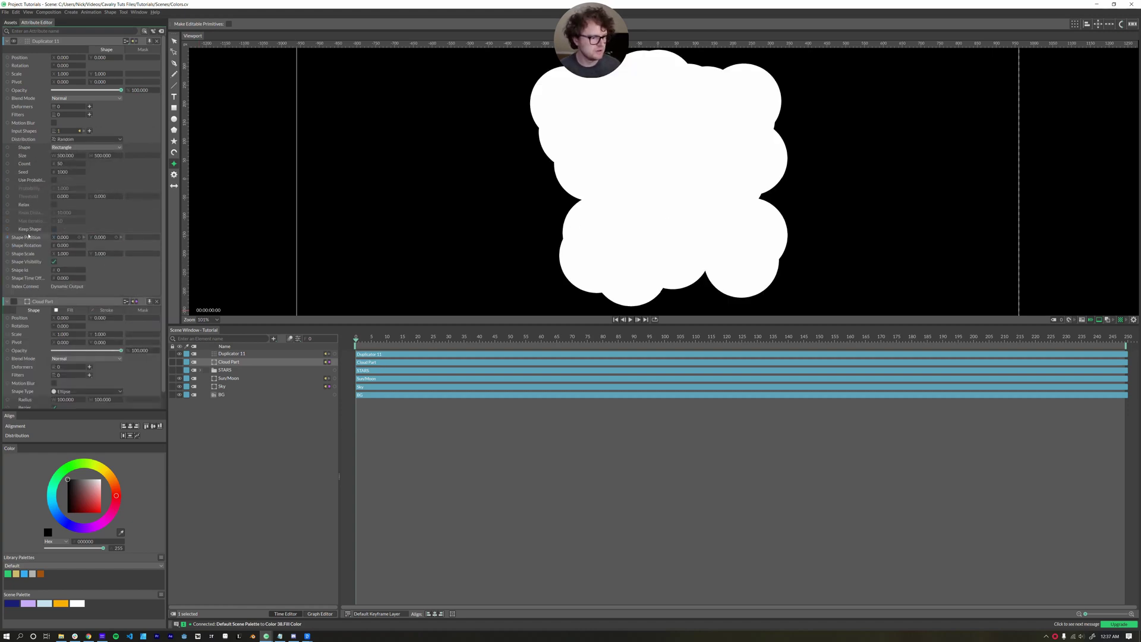
- Set the cloud circle's radius to 20
right_click(23, 256)
mouse_move(60, 265)
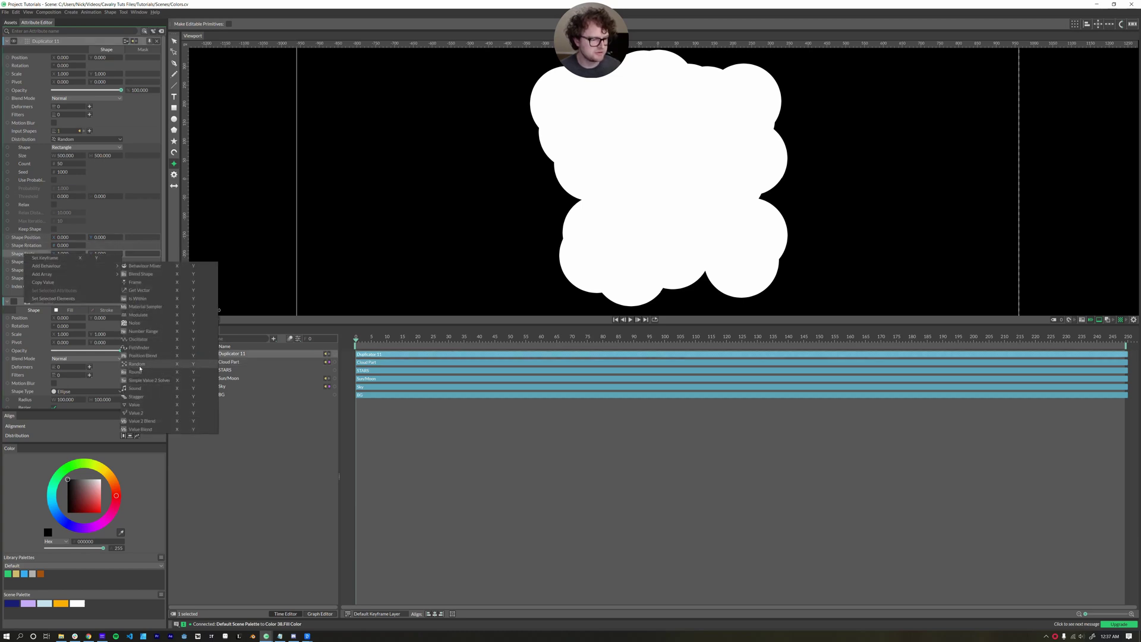
key(Escape)
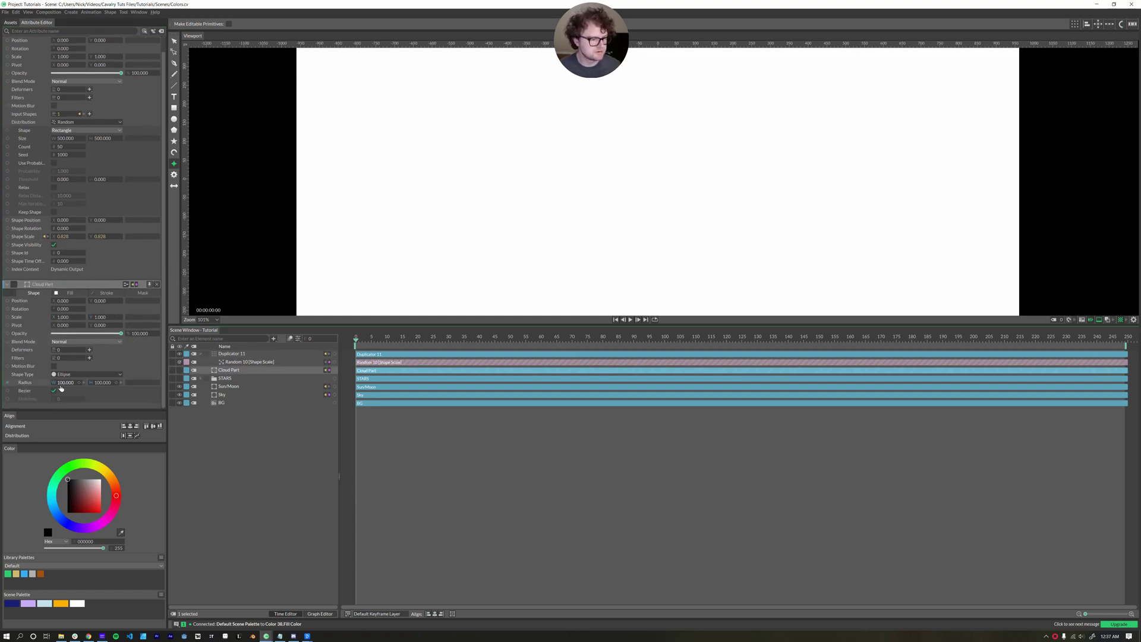
drag(80, 386, 66, 386)
click(64, 383)
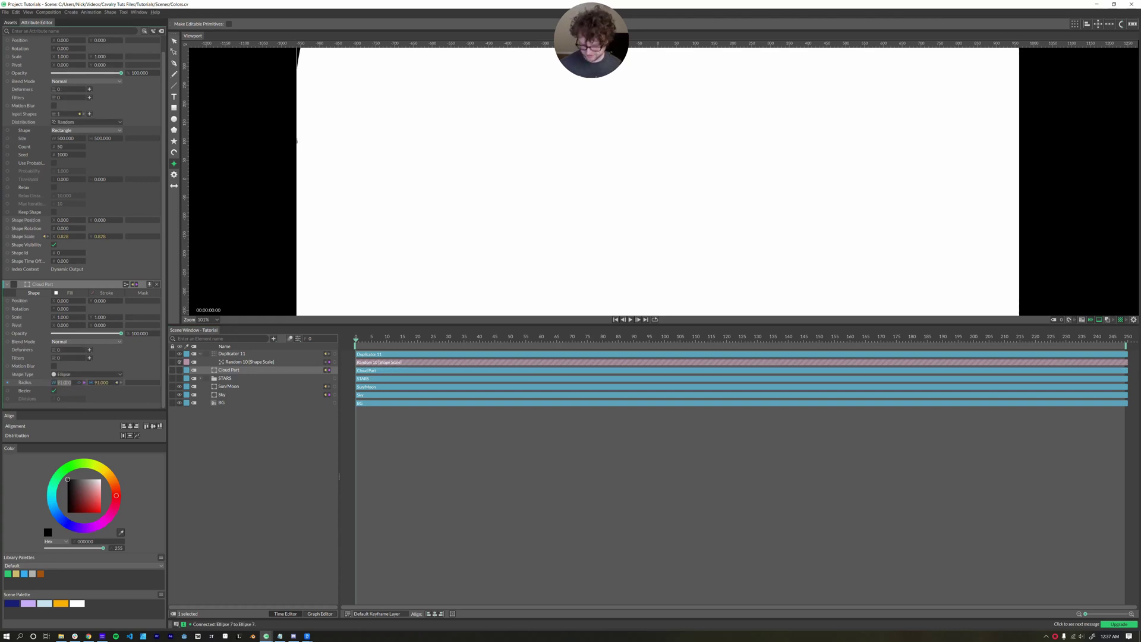
text(20)
key(Return)
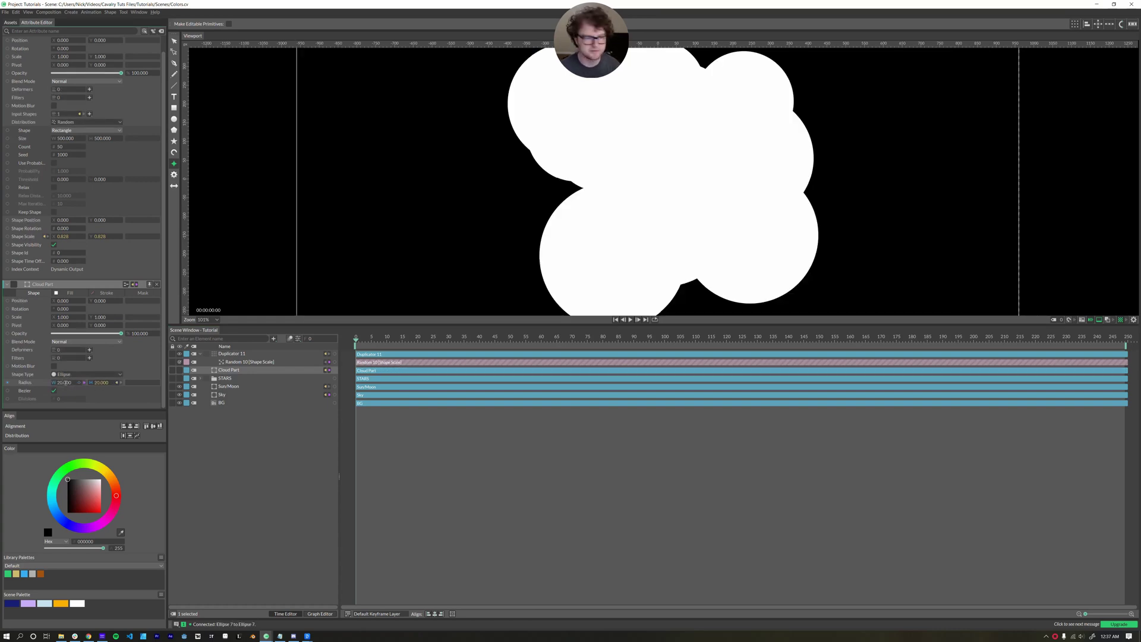
- Set the Random 10 scale range to Min 0.25 and Max 1.25
click(249, 361)
click(64, 82)
key(BackSpace)
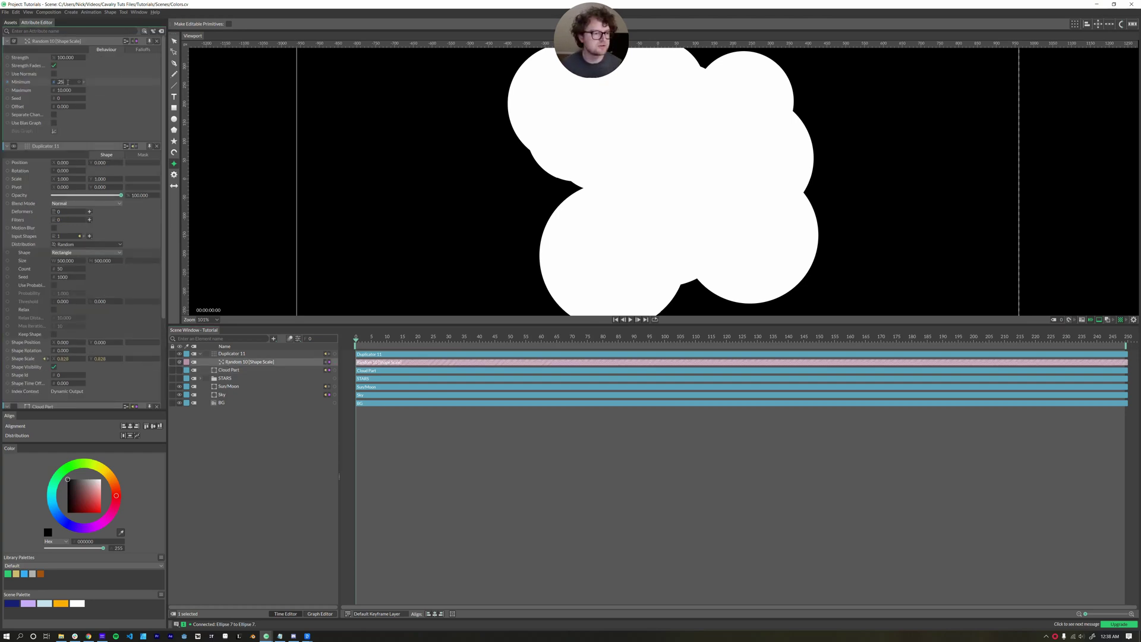
key(Return)
click(65, 89)
text(1.25)
key(Return)
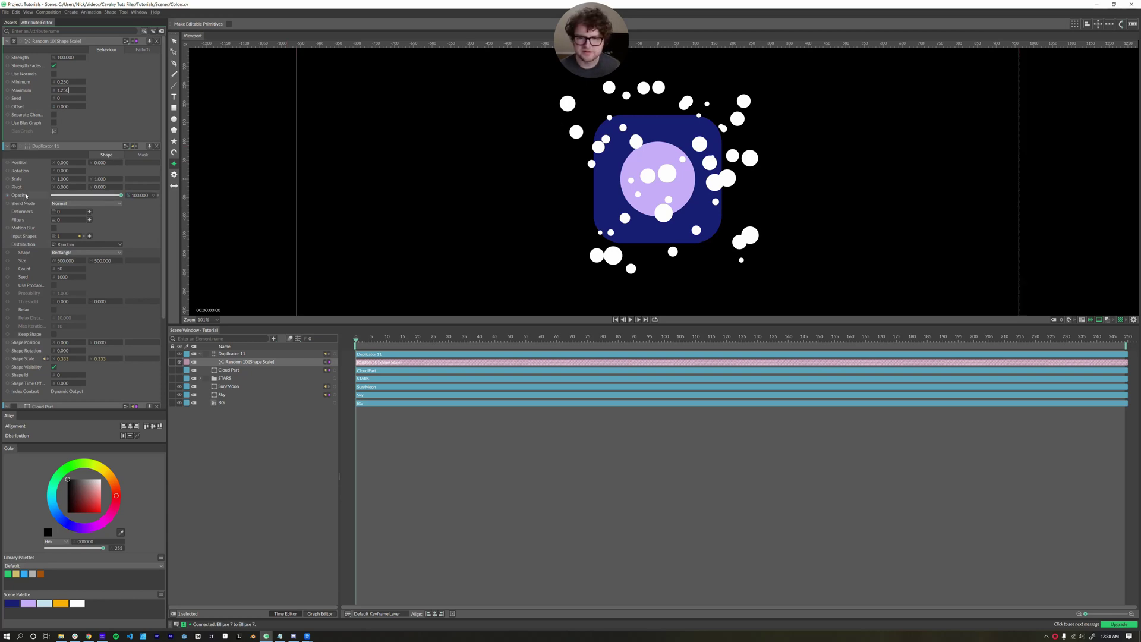
- Set the count to 16 and tighten the scatter area to 73×34
click(66, 269)
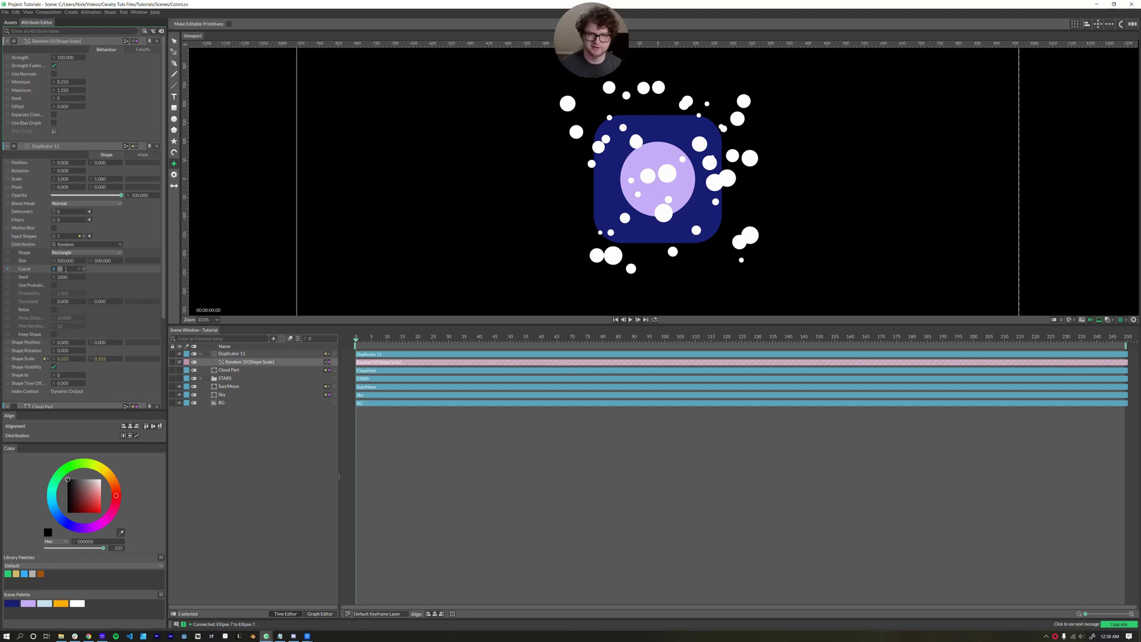
key(Return)
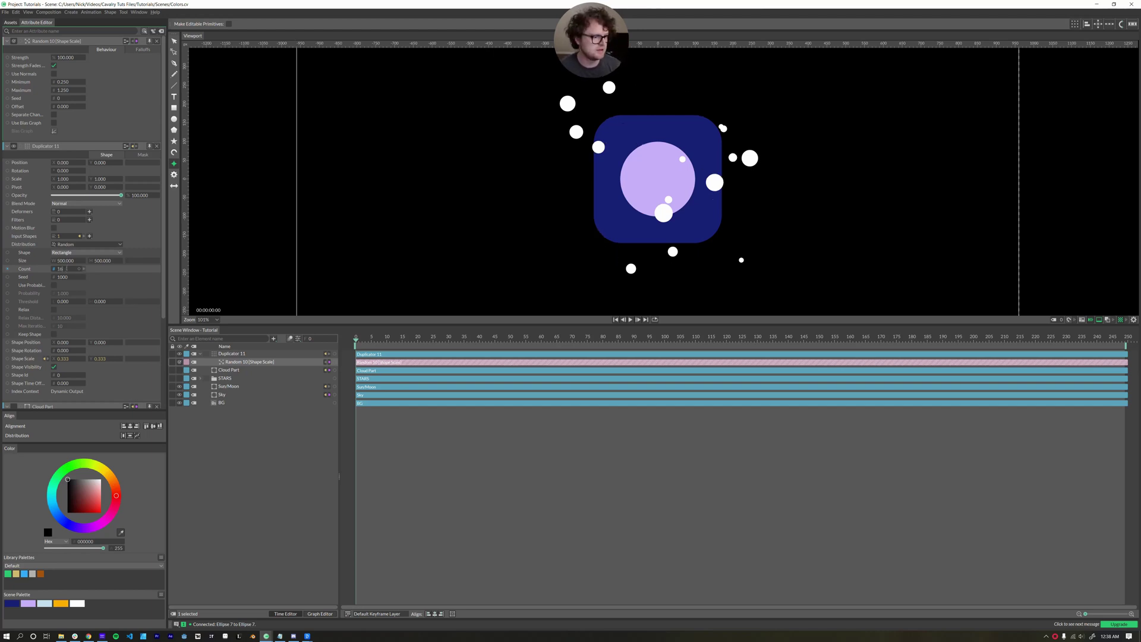
mouse_move(66, 260)
mouse_down()
mouse_move(4, 267)
mouse_move(94, 262)
mouse_move(28, 267)
mouse_move(63, 278)
mouse_up()
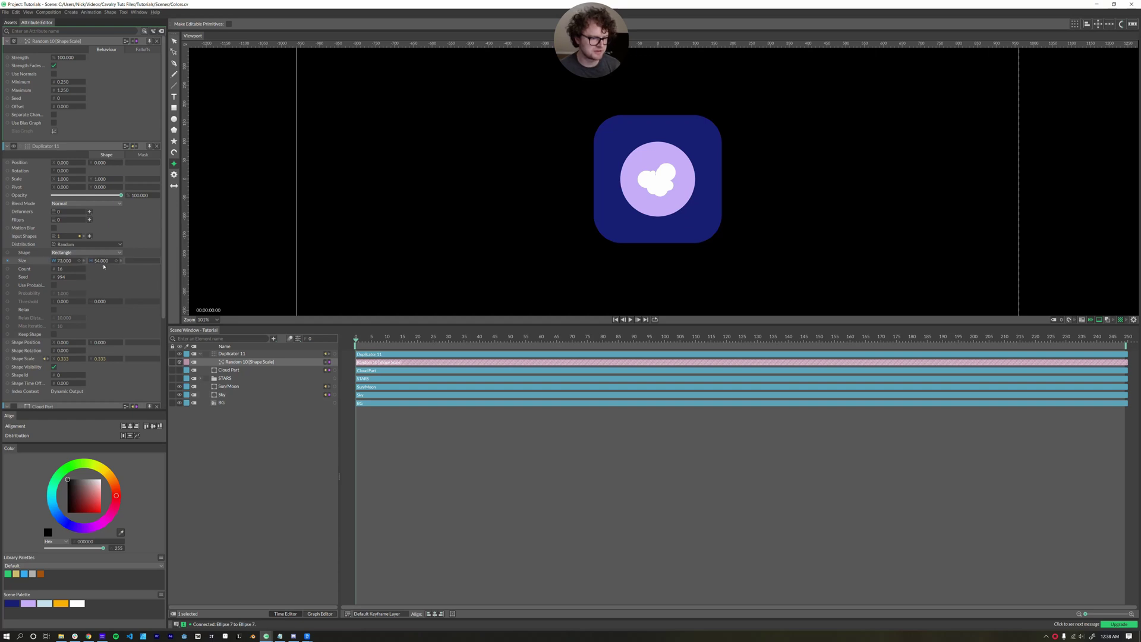
- Rename Duplicator 11 to Cloud
click(236, 354)
double_click(231, 354)
text(Cloud)
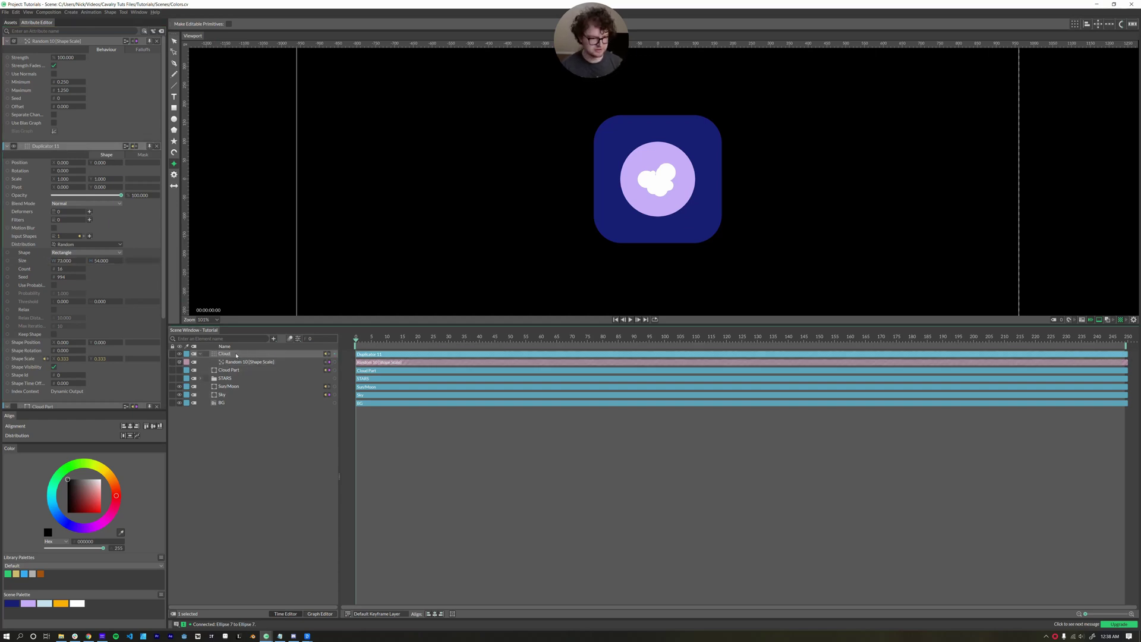
key(Return)
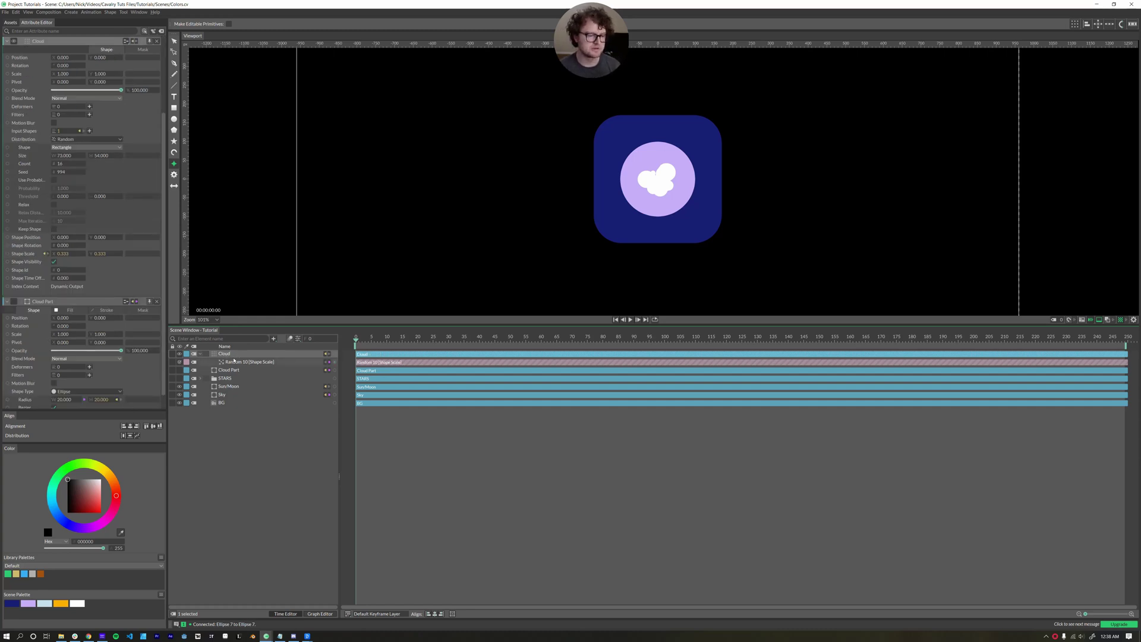
- Duplicate the Cloud layer with a Random distribution
click(1074, 24)
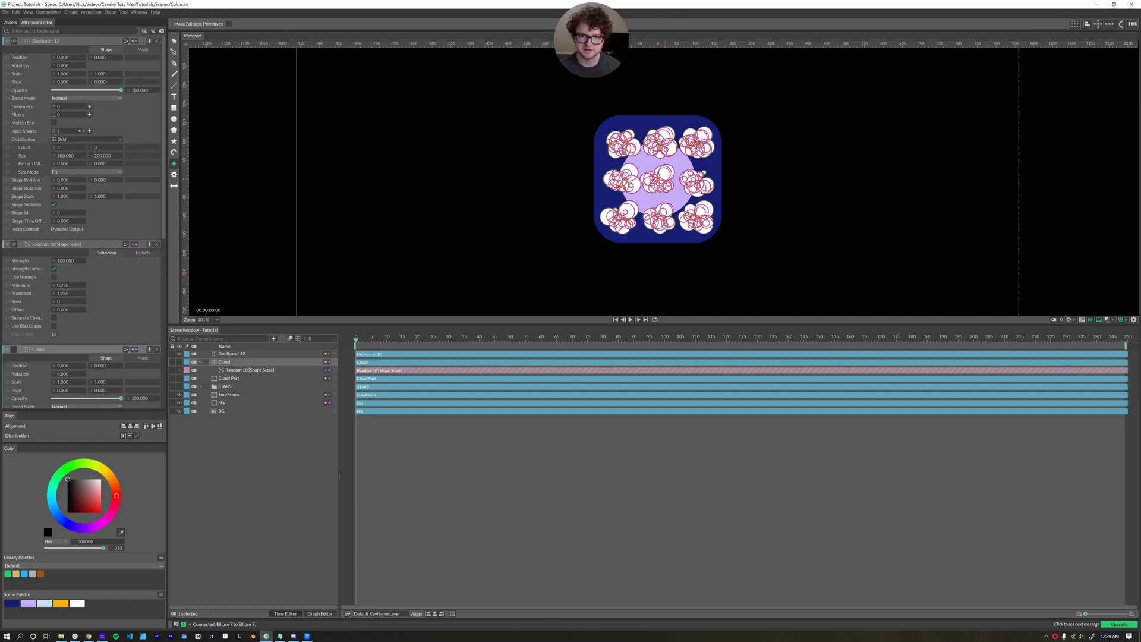
click(86, 139)
click(67, 237)
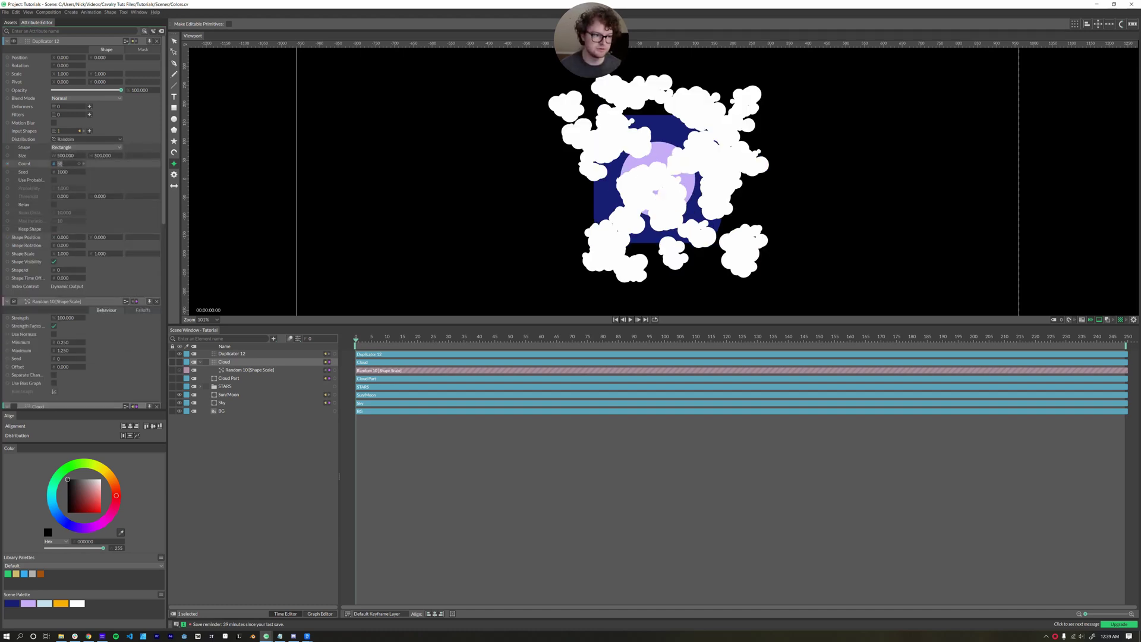
text(3)
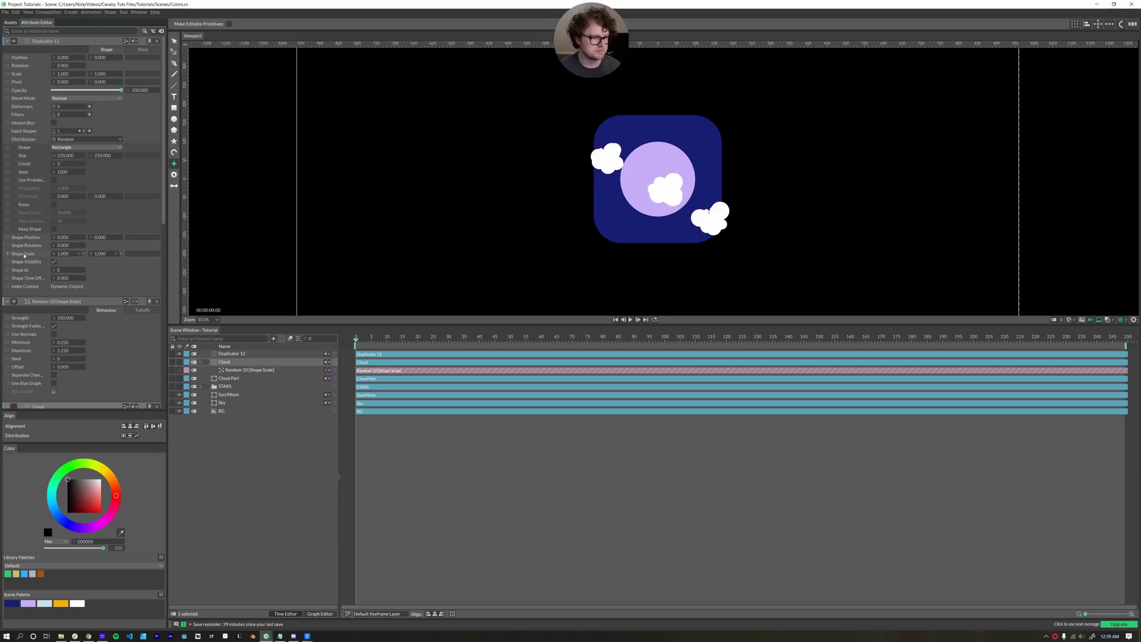
- Add a Random behaviour to Shape Scale ranging from 0.5 to 1.2
right_click(23, 255)
mouse_move(54, 265)
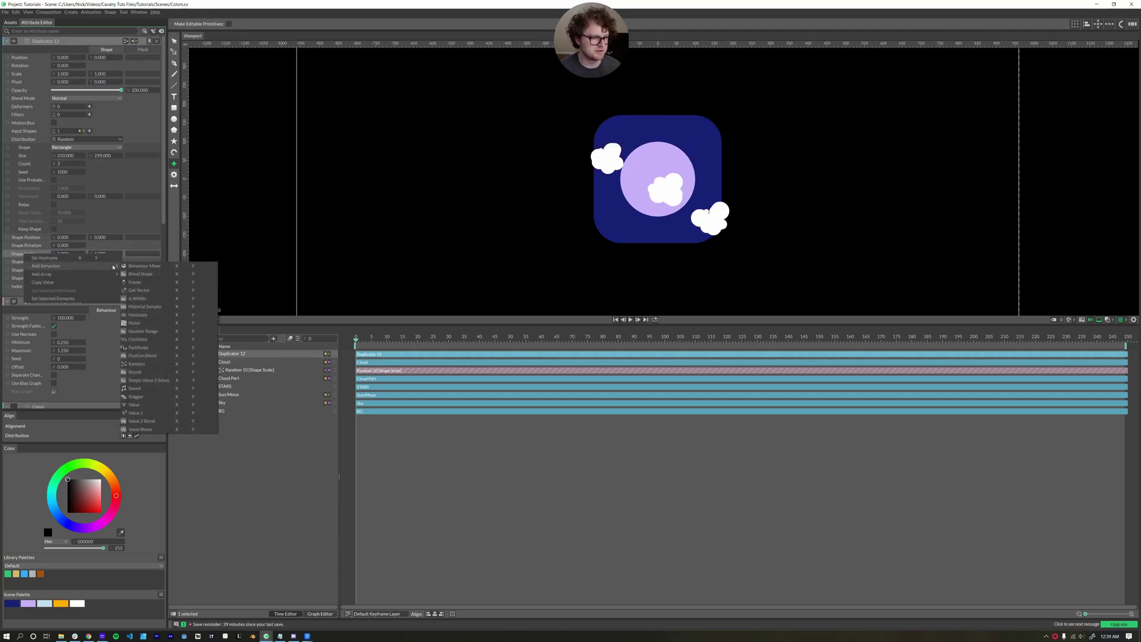
click(136, 364)
click(62, 81)
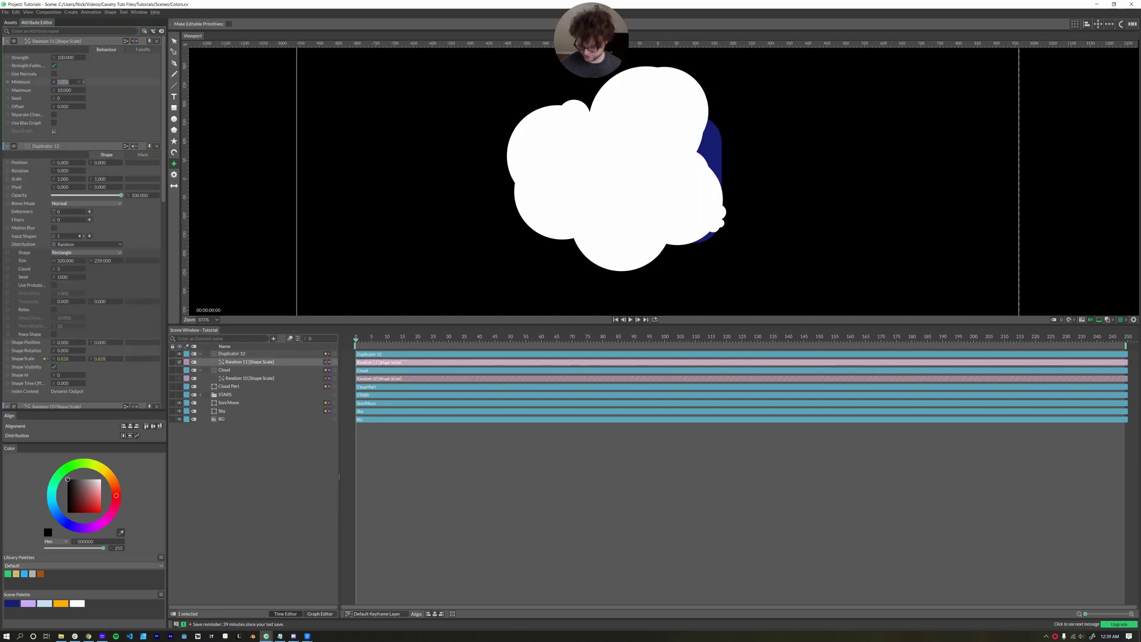
text(0.5)
key(Return)
click(65, 90)
text(1)
key(Return)
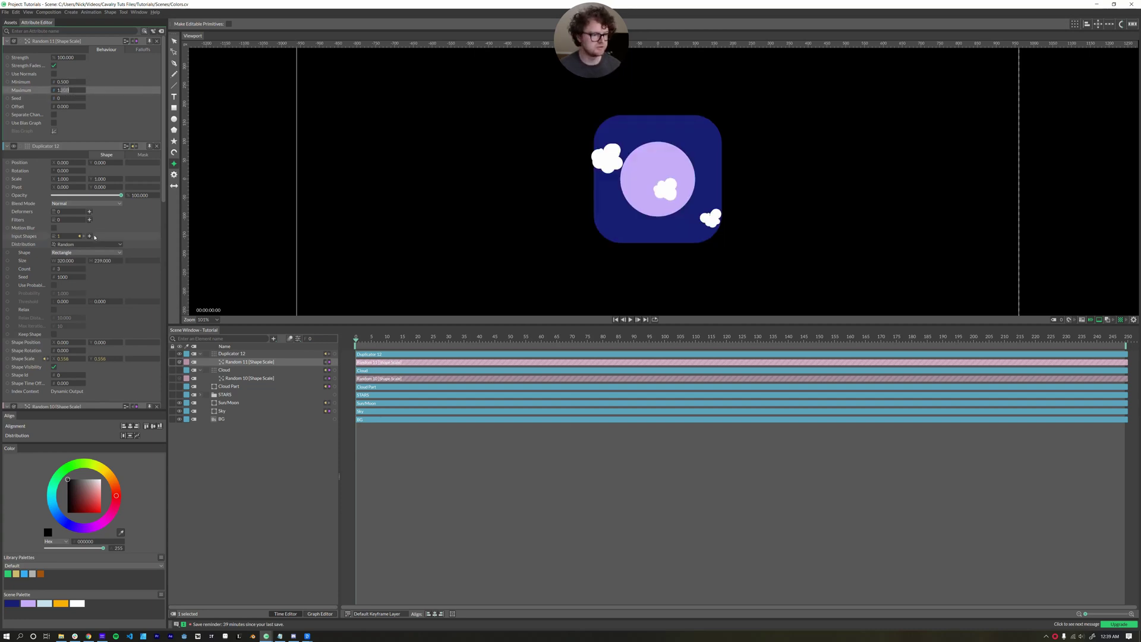
- Set the number of clouds to 7
scroll(60, 276, down, 7)
click(60, 269)
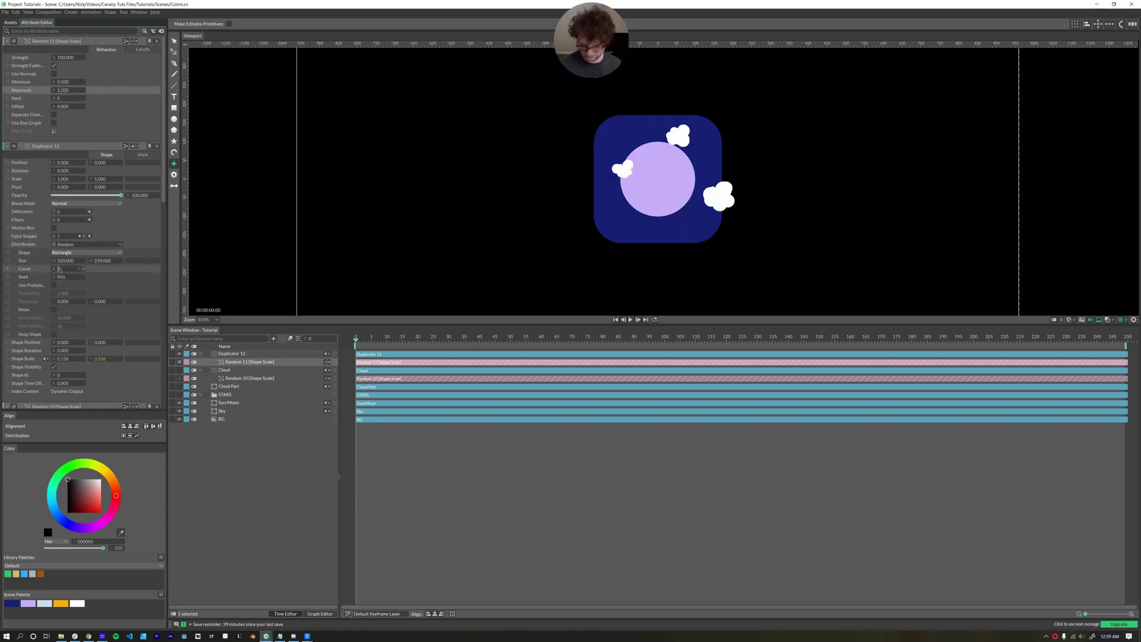
text(7)
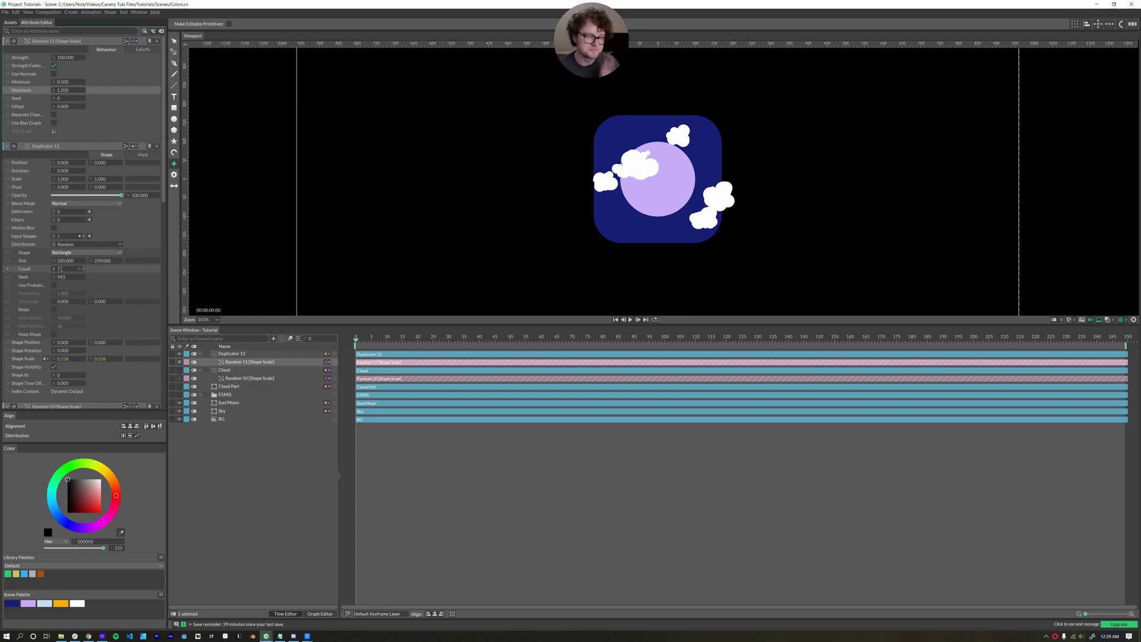
scroll(69, 277, up, 7)
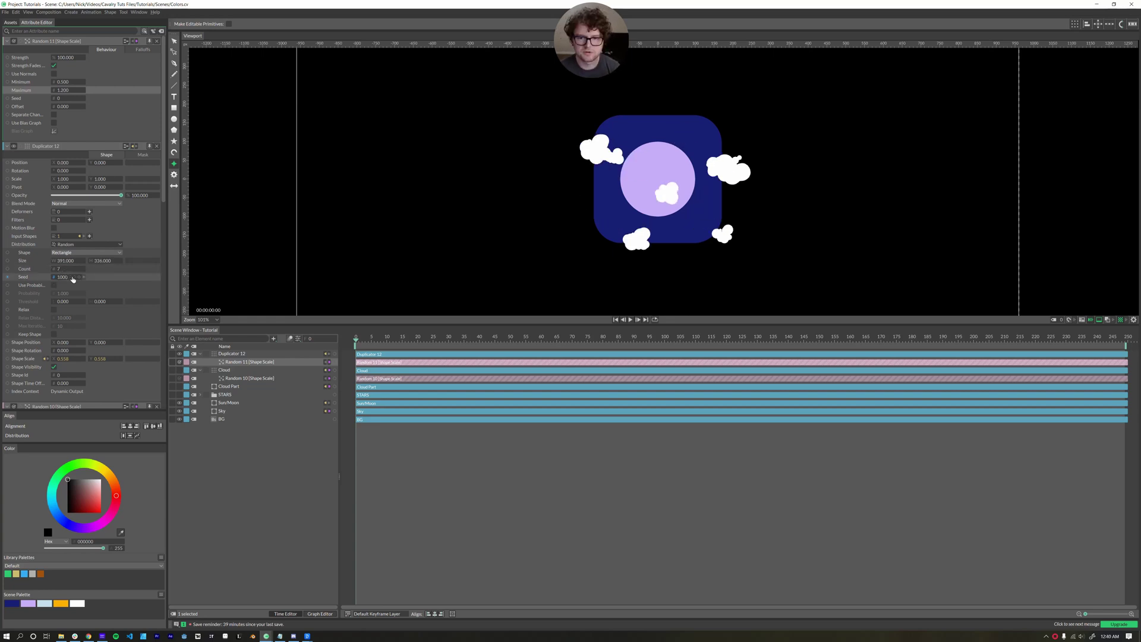
scroll(73, 277, down, 4)
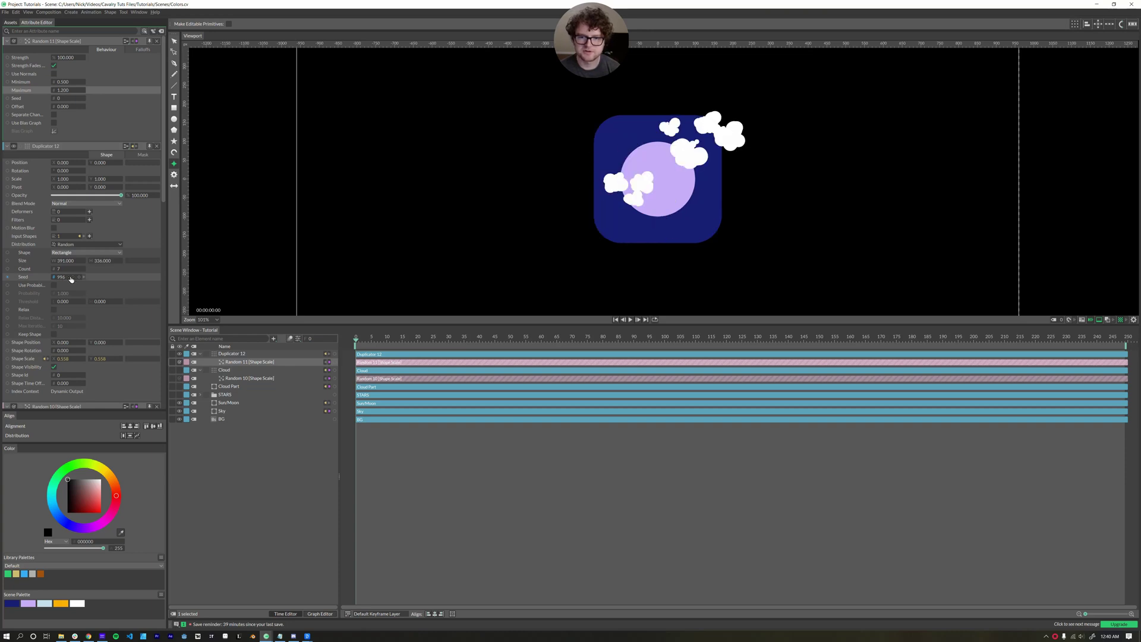
scroll(71, 279, down, 1)
scroll(71, 279, down, 2)
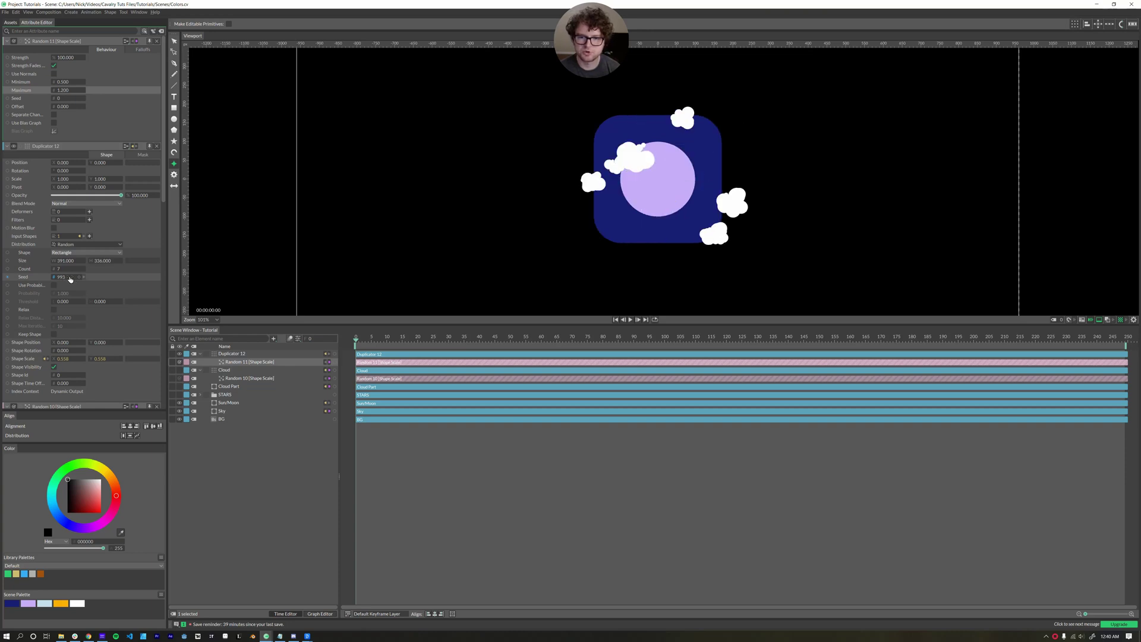
scroll(70, 279, down, 4)
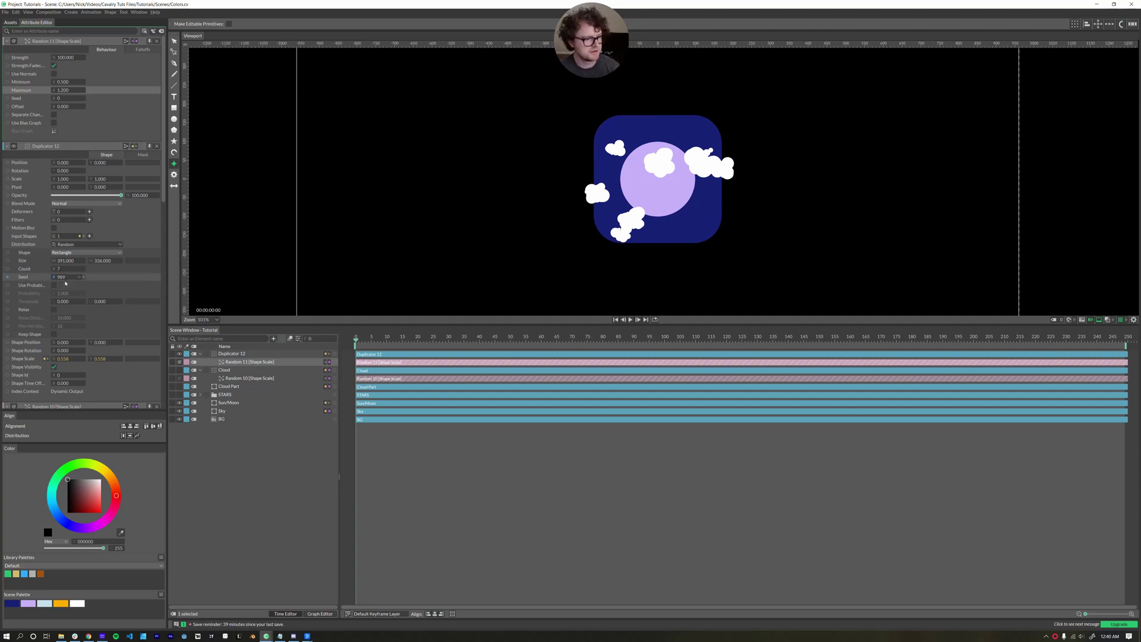
- Rename Duplicator 12 to Clouds
double_click(233, 354)
text(Clouds)
key(Return)
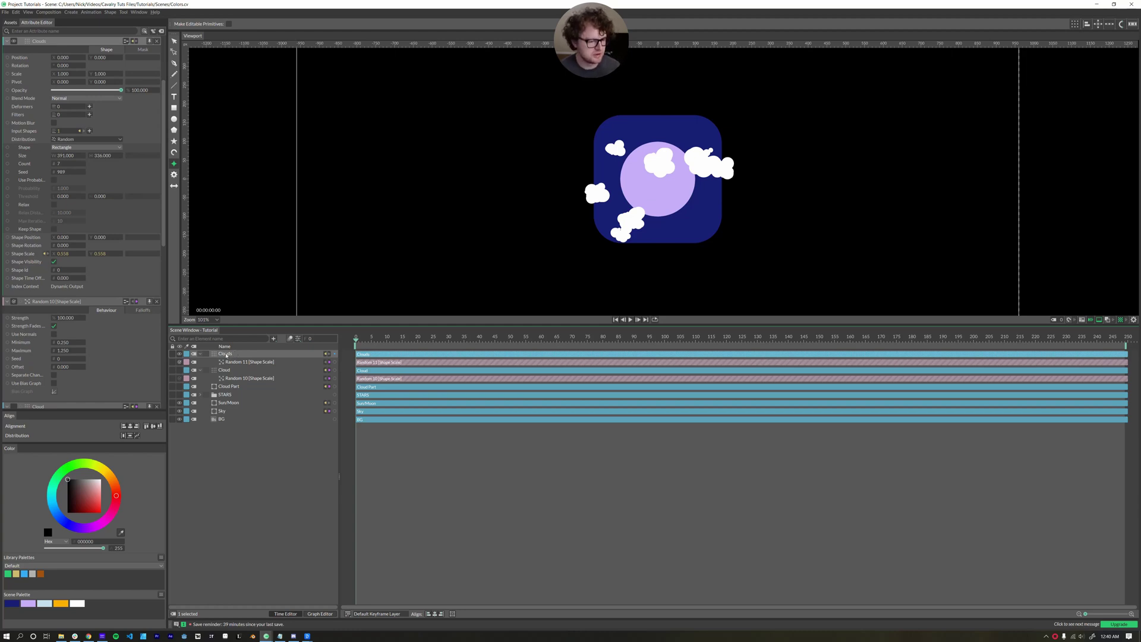
- Group the five cloud layers as CLOUDS and hide the group
shift+click(221, 386)
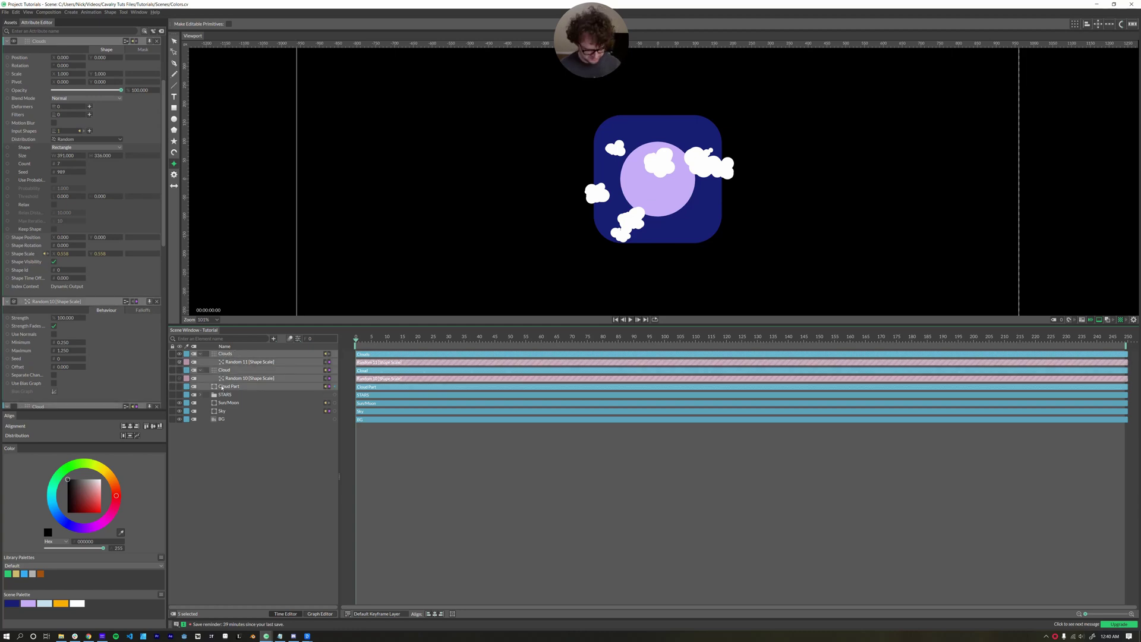
key(ctrl+g)
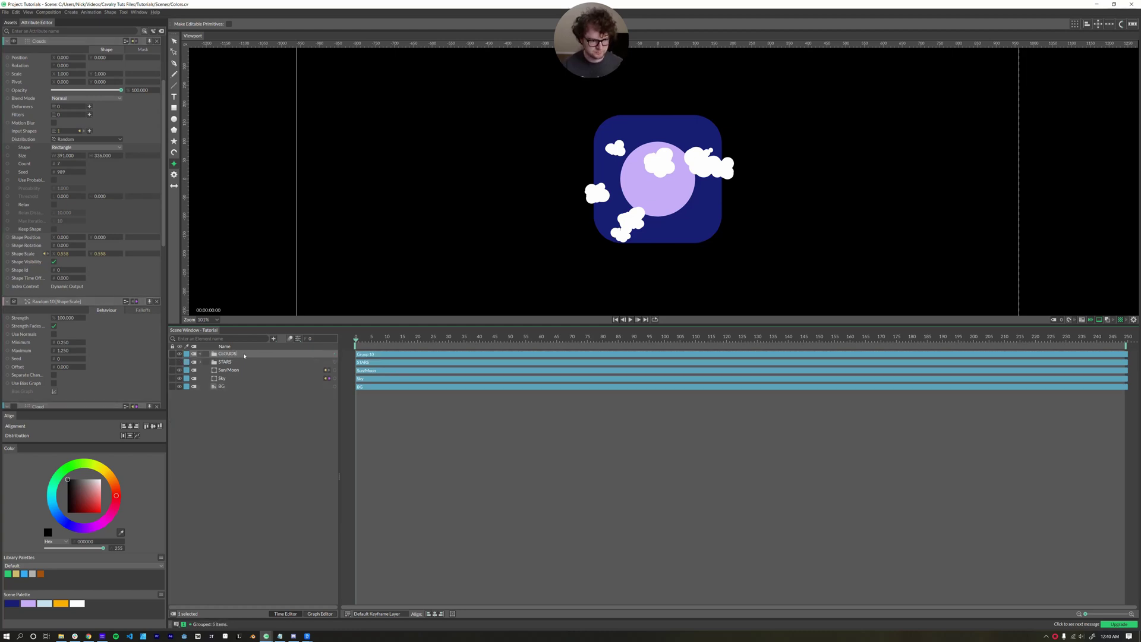
key(Return)
click(179, 354)
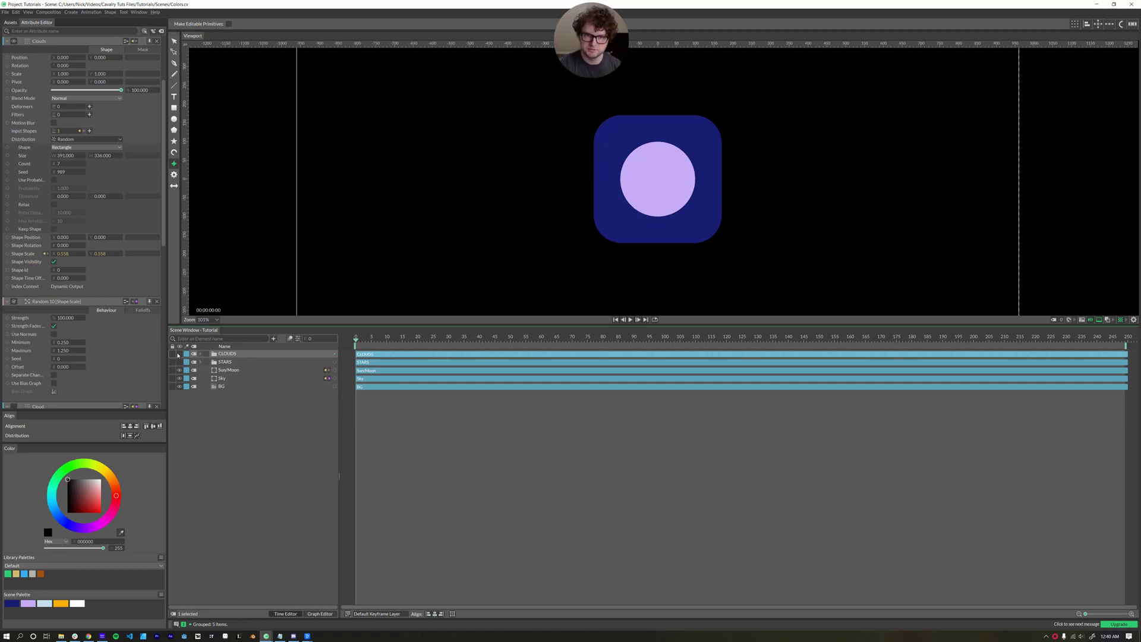
click(227, 379)
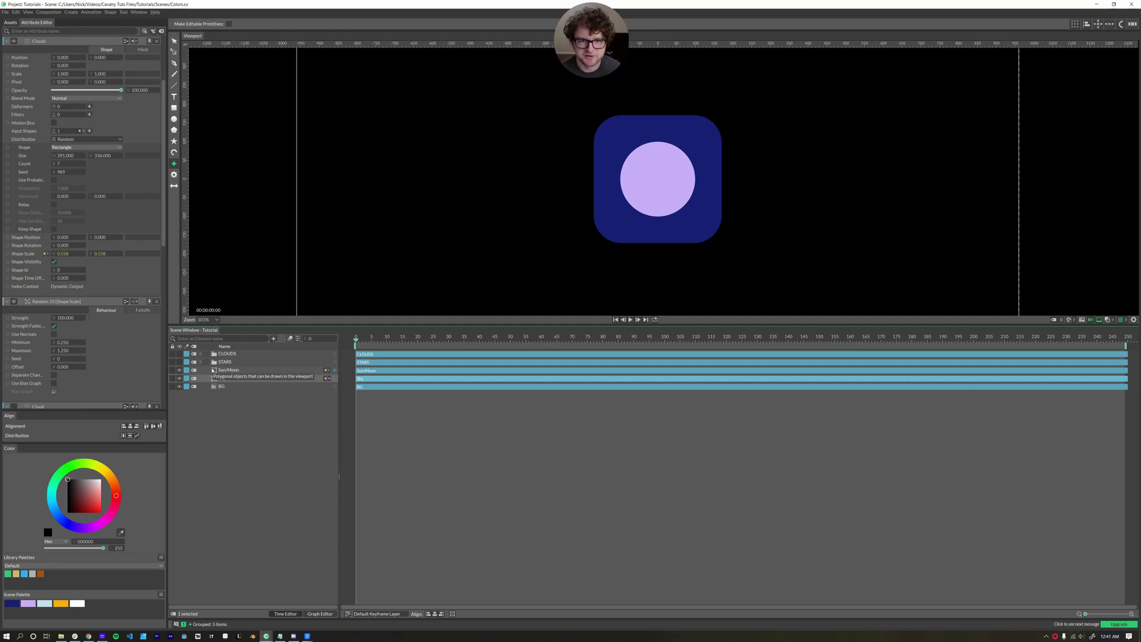
- Add a 3D Matrix deformer to the Sky square
click(210, 377)
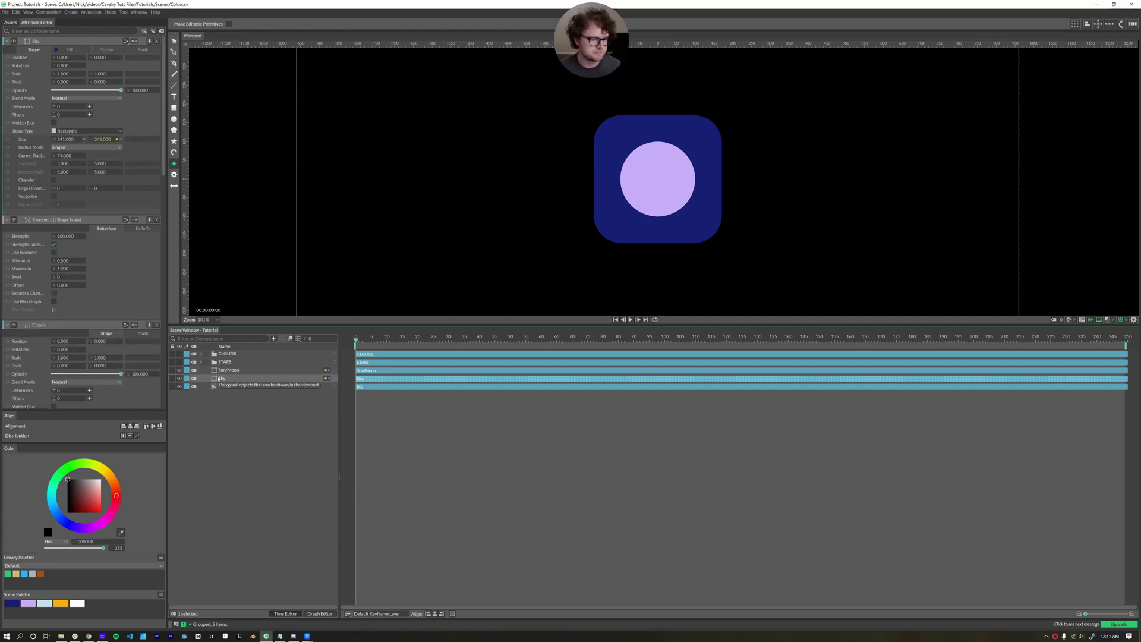
click(90, 107)
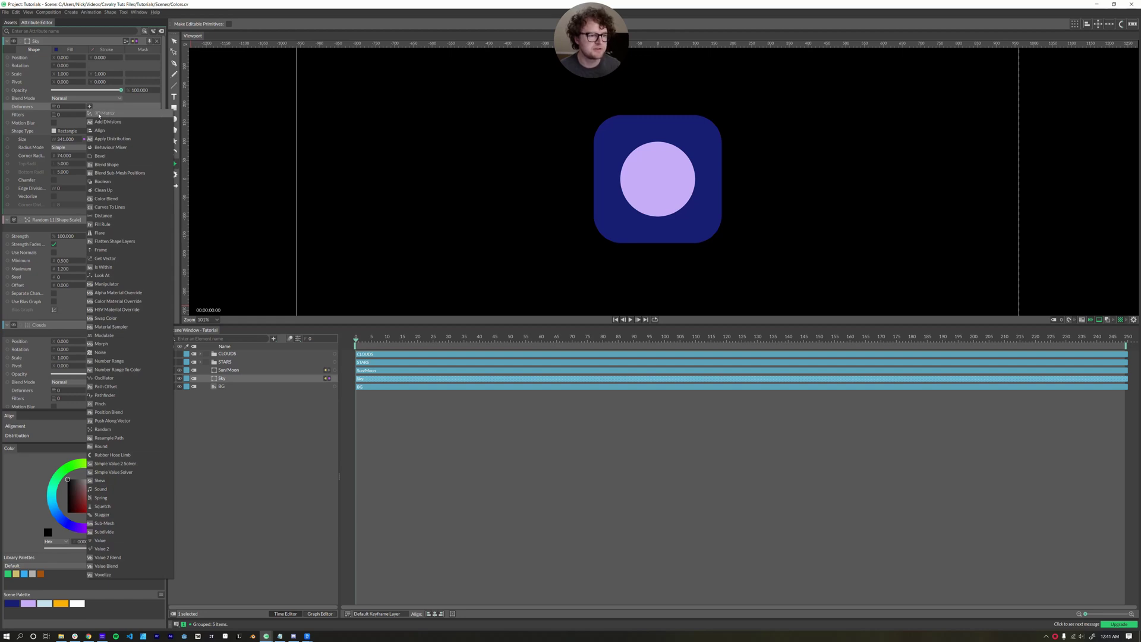
click(99, 114)
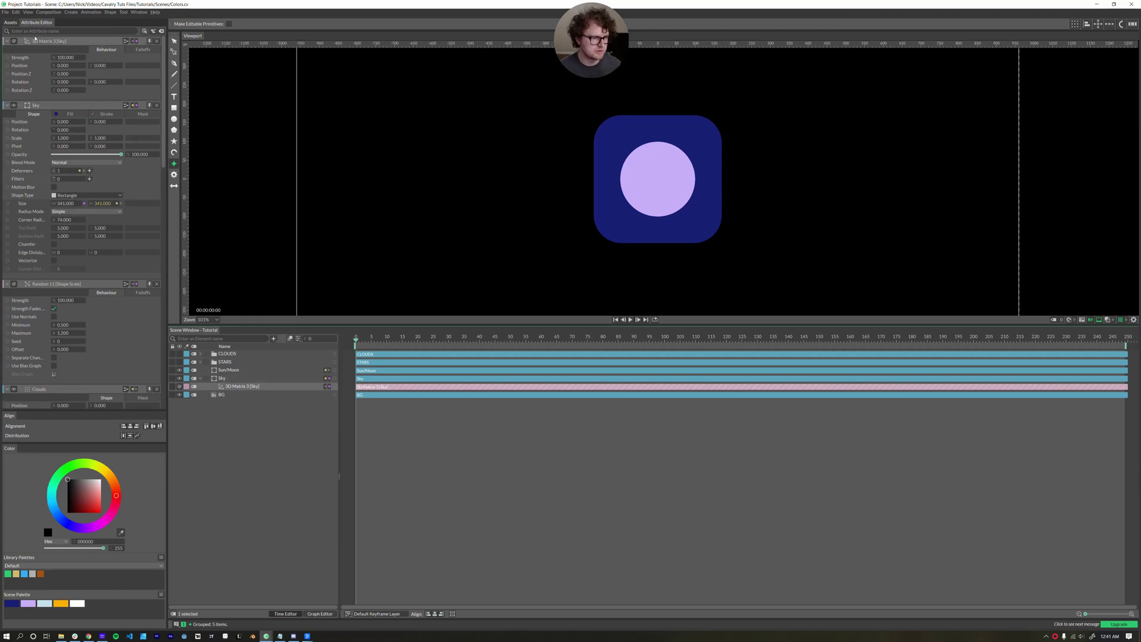
- Test the deformer's rotation and Z position, then undo both back to 0
mouse_move(100, 83)
mouse_down()
mouse_move(72, 84)
mouse_move(142, 91)
mouse_move(66, 83)
mouse_move(90, 101)
mouse_up()
key(ctrl+z)
key(ctrl+z)
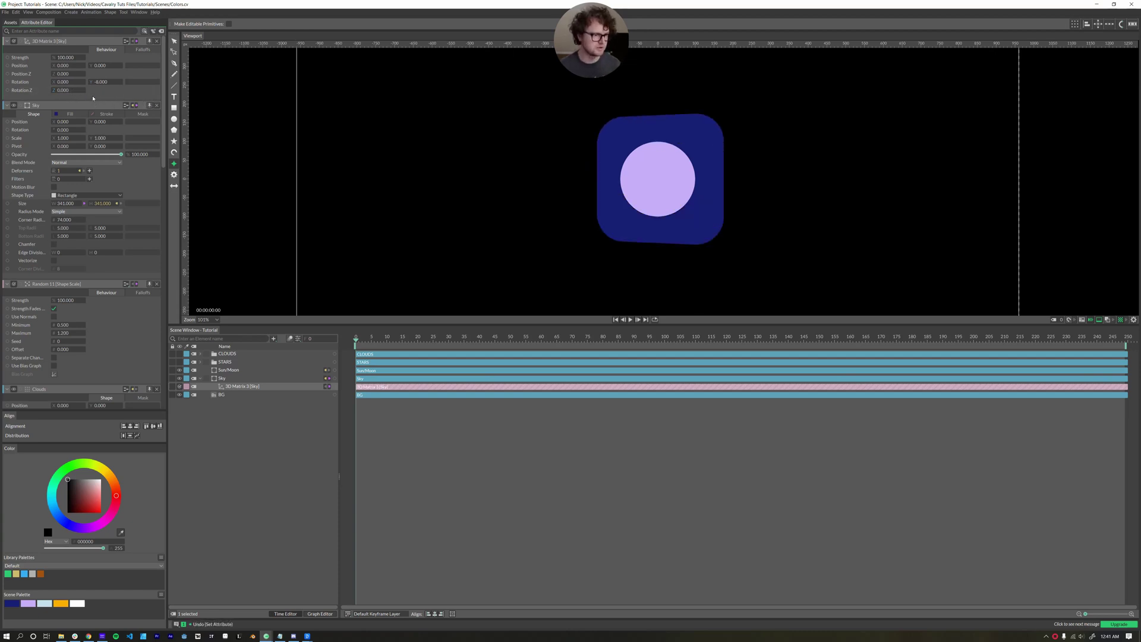
key(ctrl+z)
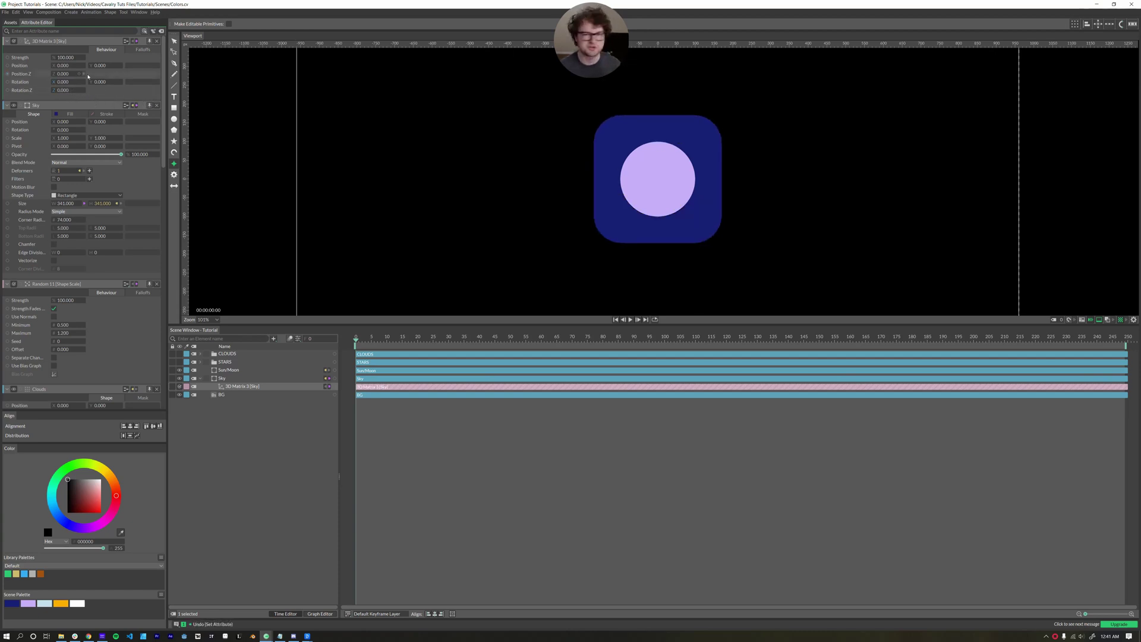
drag(65, 75, 201, 90)
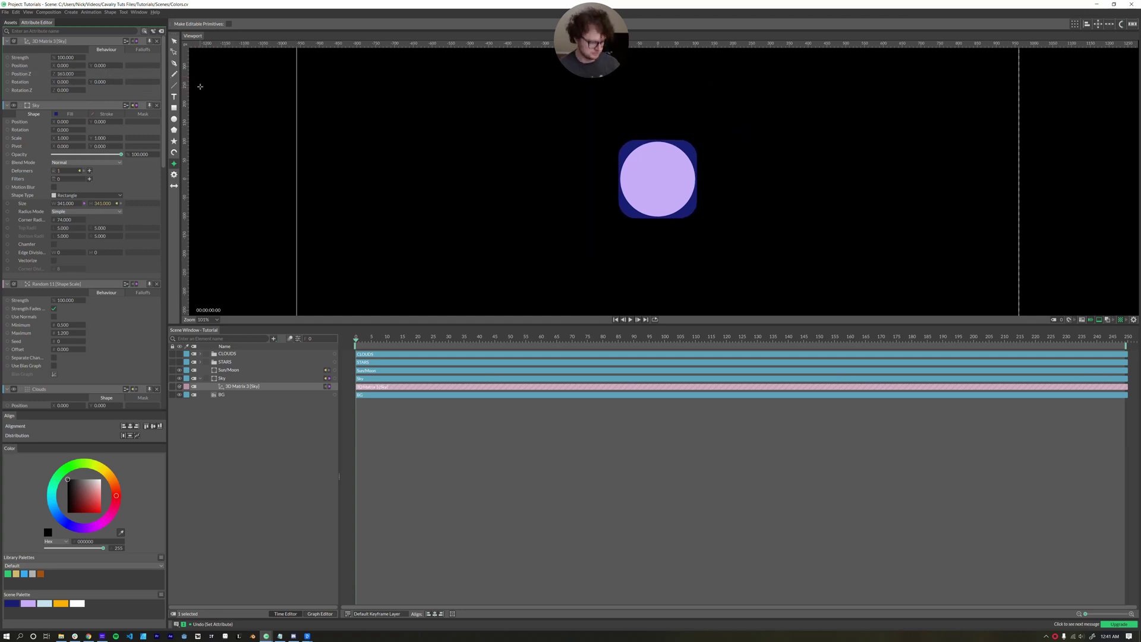
key(ctrl+z)
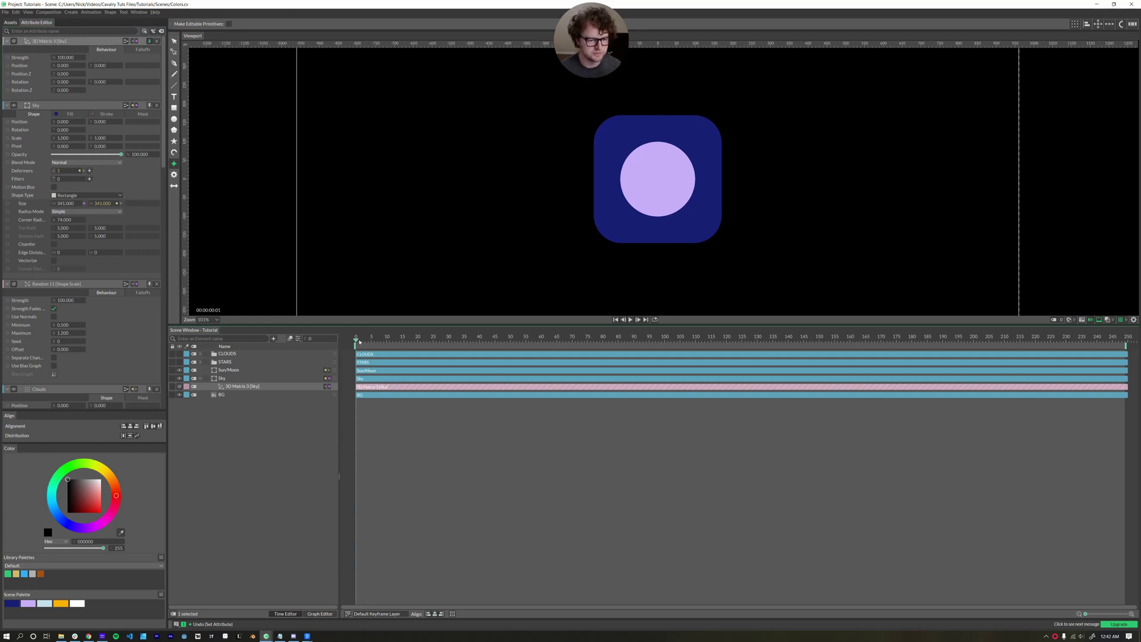
- Keyframe Rotation Y at 0 on frame 12 and -15 on frame 17
drag(356, 344, 395, 347)
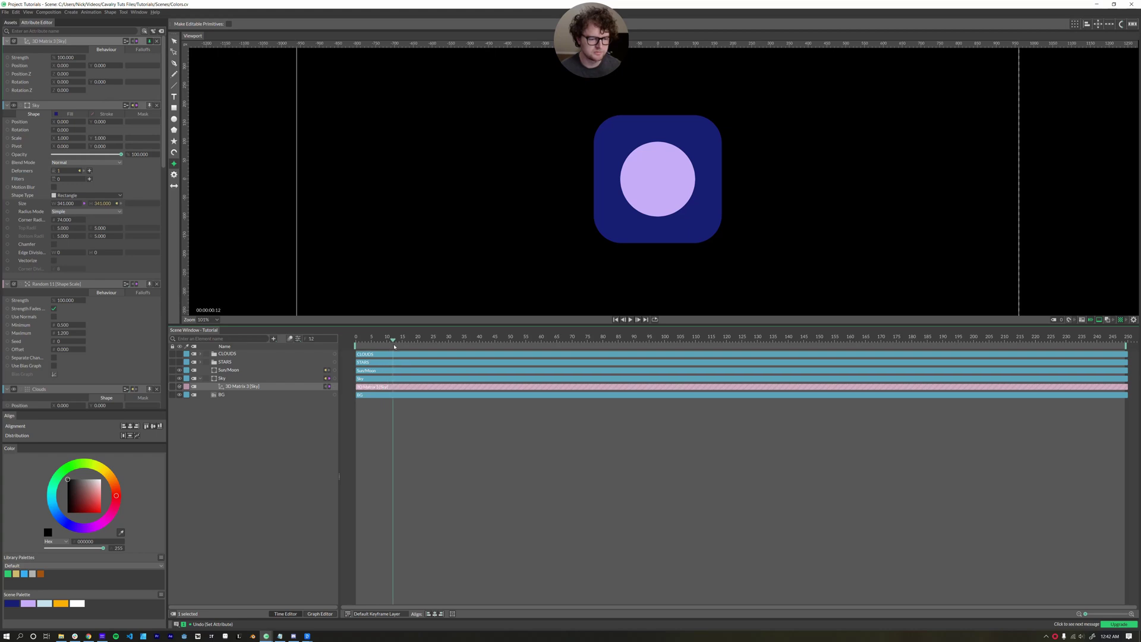
click(116, 81)
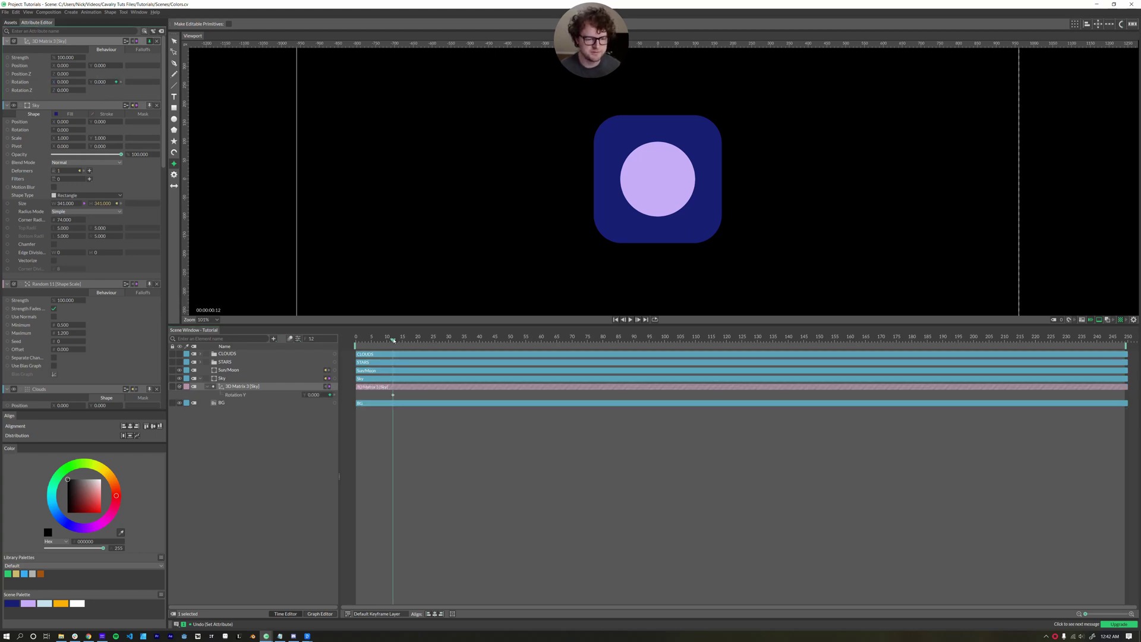
key(Right)
key(Right)
key(Right)
key(Right)
key(Right)
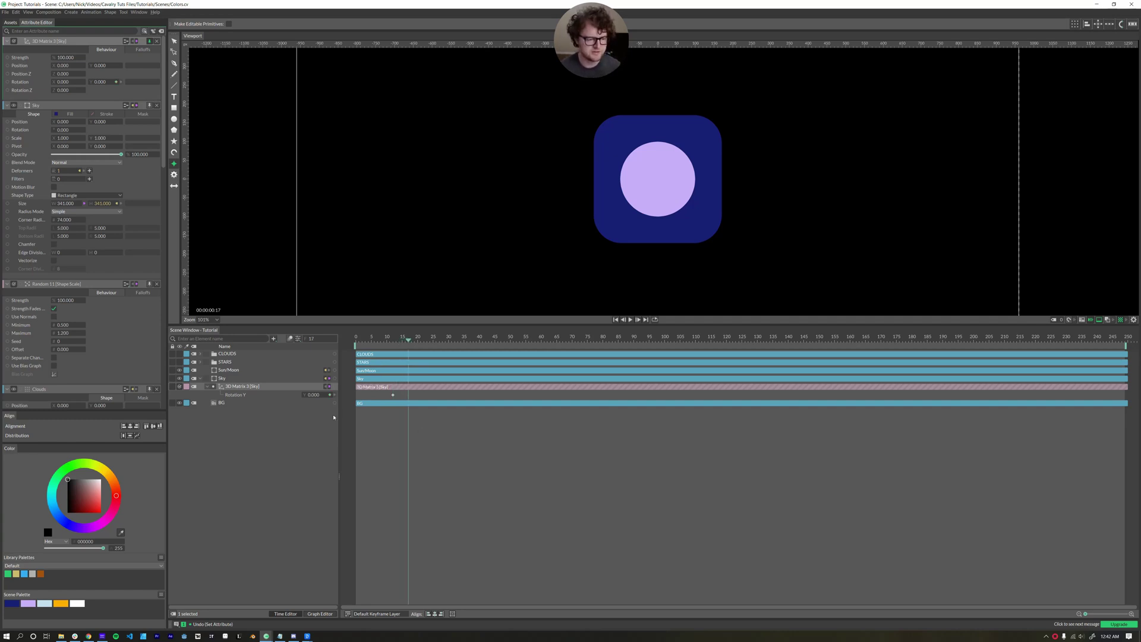
double_click(313, 394)
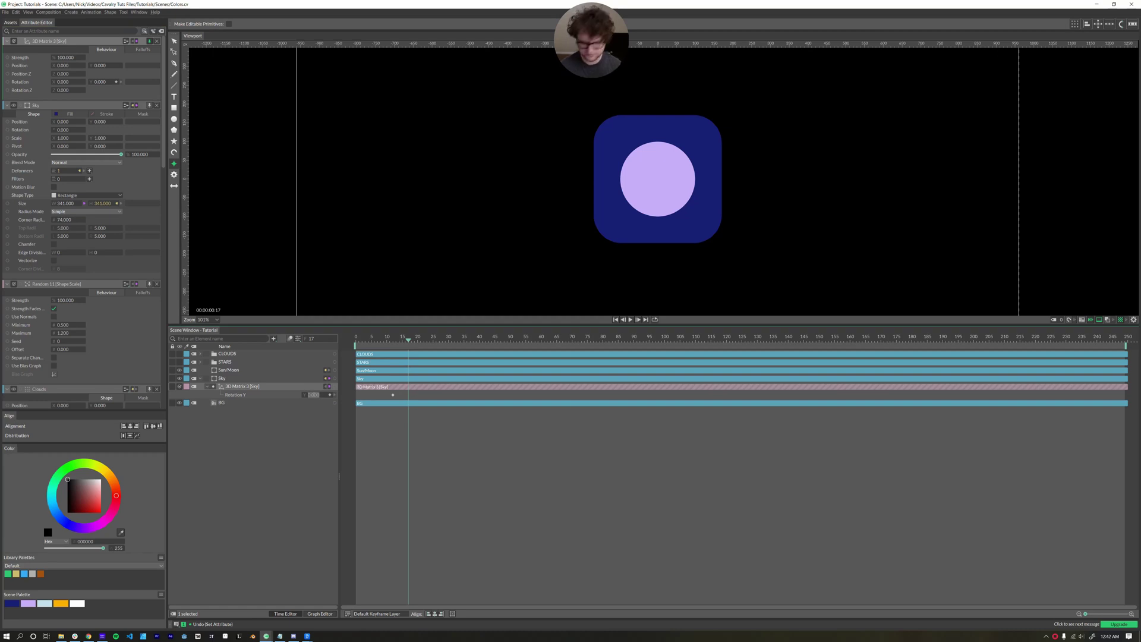
key(BackSpace)
text(-15)
key(Return)
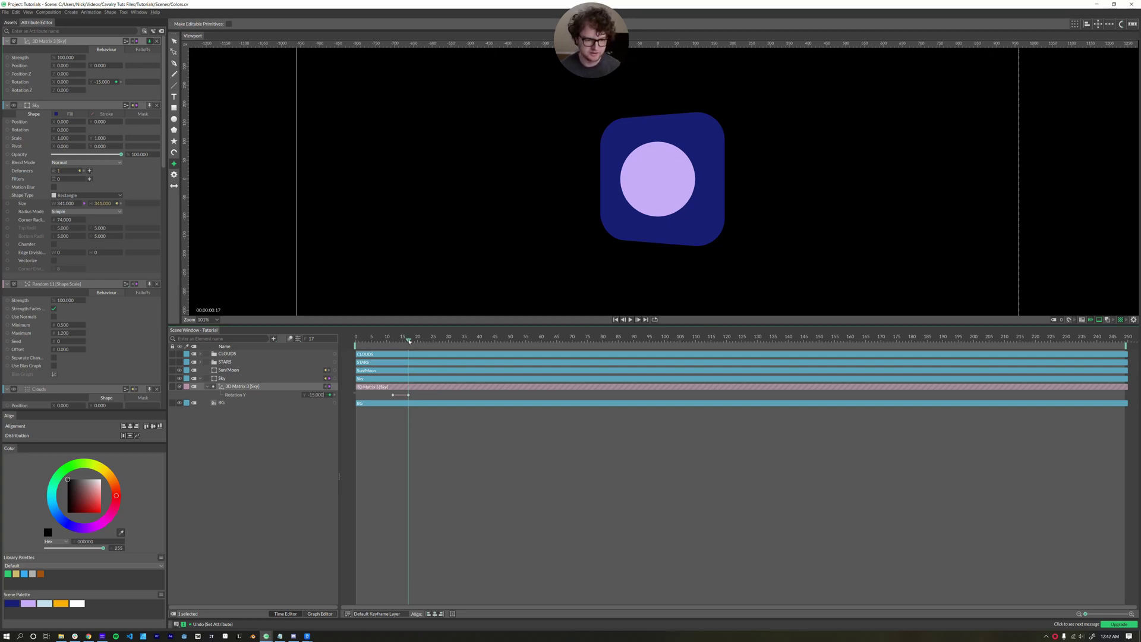
- Keyframe Rotation Y at 195 on frame 37 for an overshoot
click(397, 429)
key(Right)
key(Right)
key(Right)
key(Right)
key(Right)
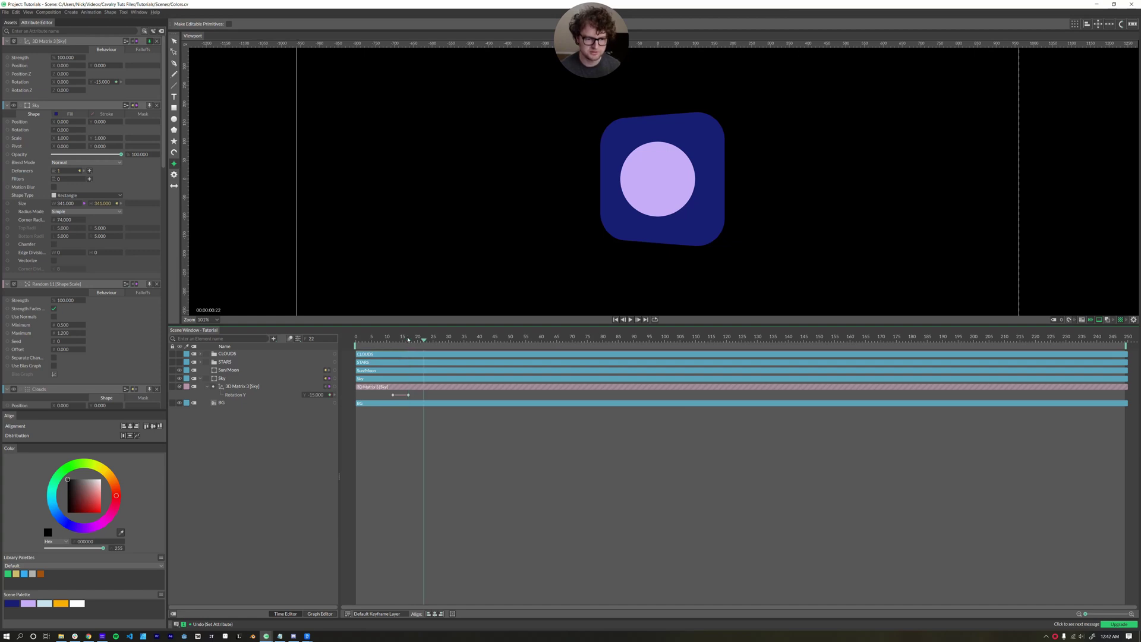
key(Right)
key(Right)
key(Right)
key(Right)
key(Right)
key(Right)
key(Right)
key(Right)
key(Right)
key(Right)
key(Right)
key(Right)
key(Right)
key(Right)
key(Right)
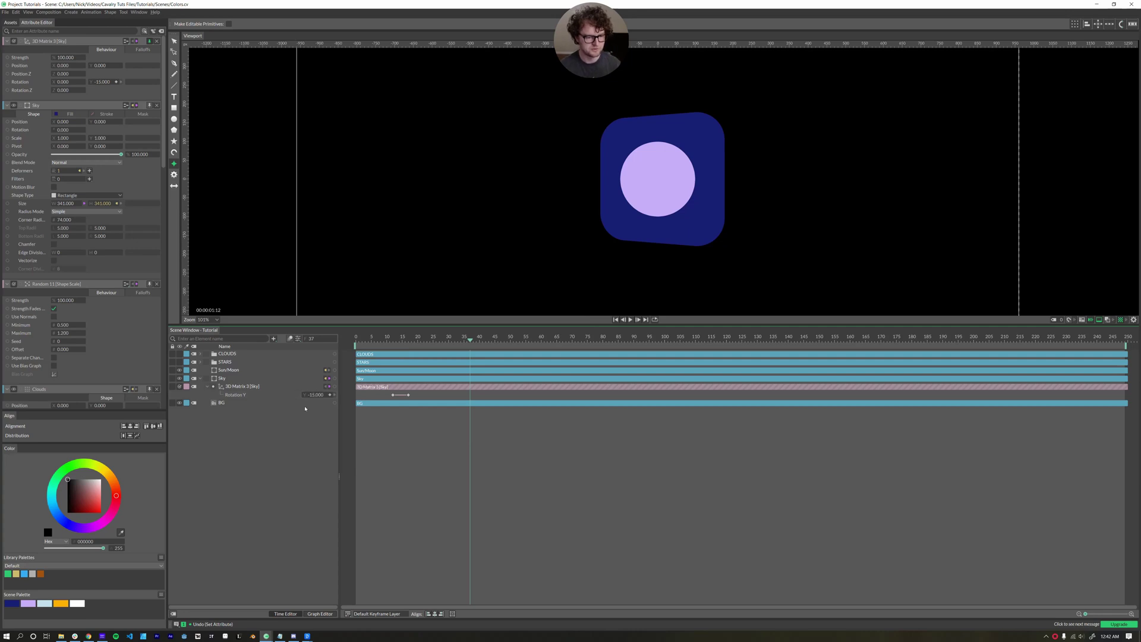
drag(316, 395, 385, 398)
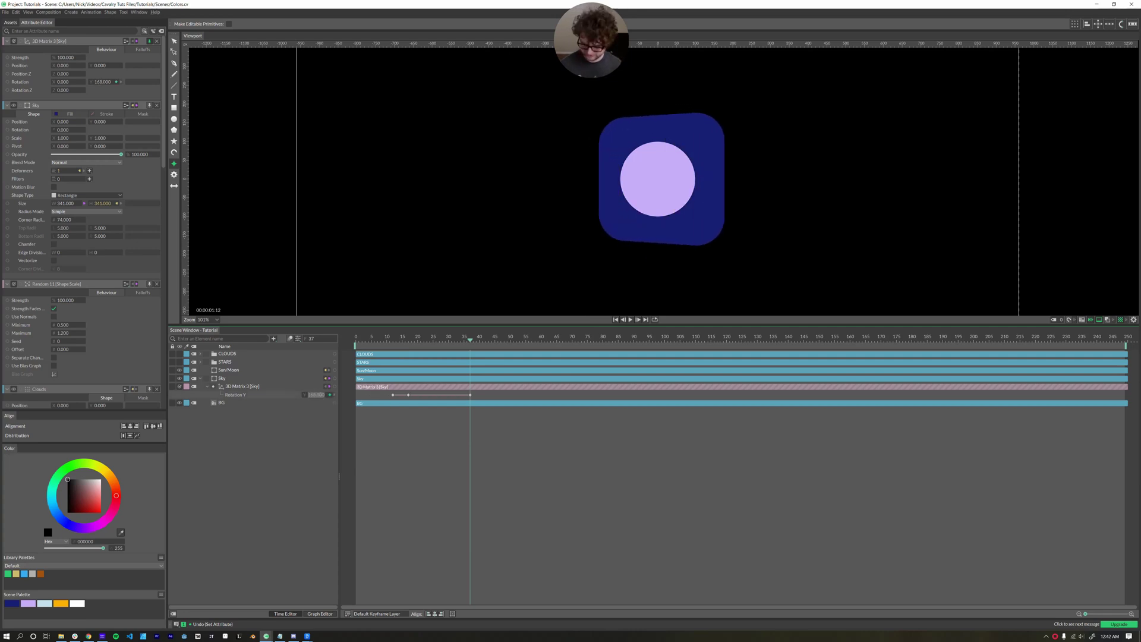
text(180)
key(Return)
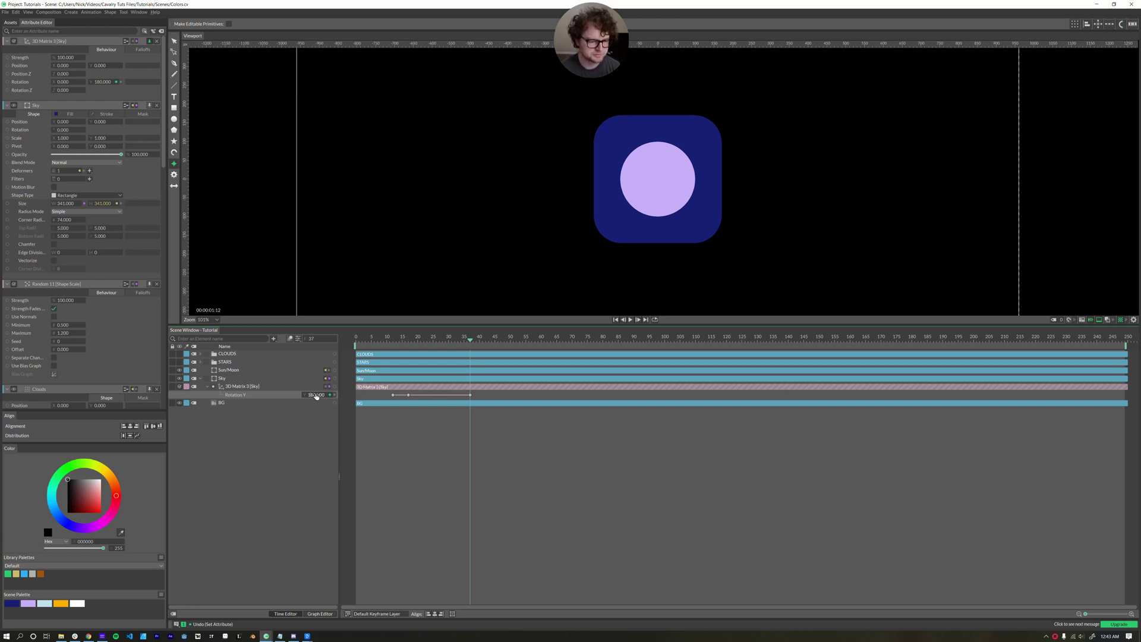
text(195)
key(Return)
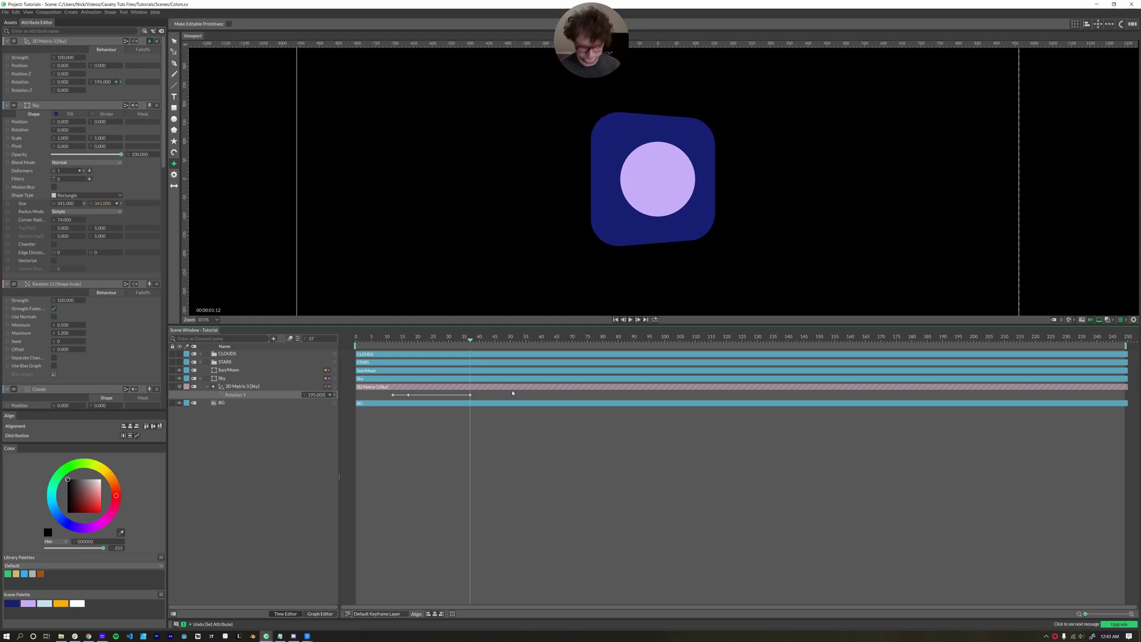
- Keyframe Rotation Y at 180 on frame 60 so the square settles
drag(532, 342, 542, 343)
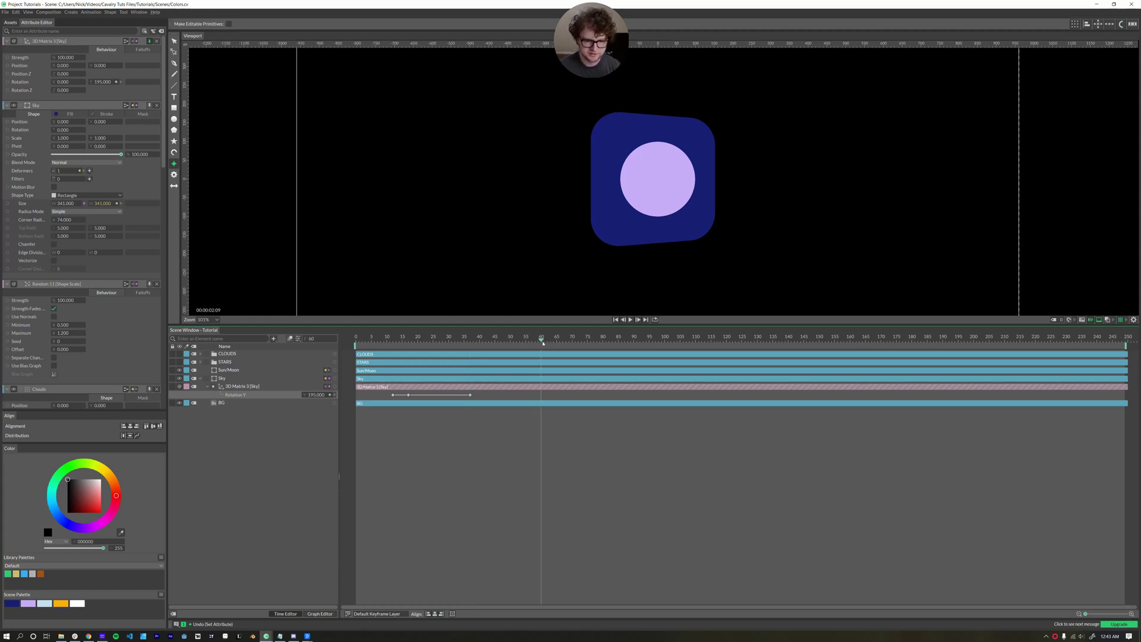
double_click(317, 395)
text(180)
key(Return)
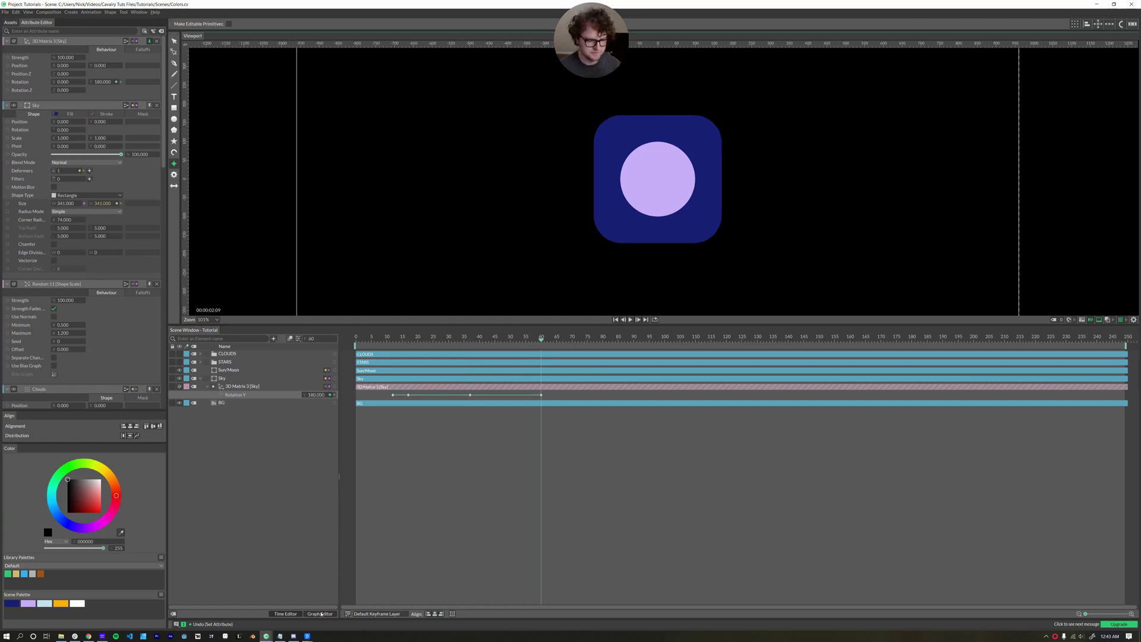
- Move the 195 overshoot keyframe onto frame 38 in the Time Editor
key(Tab)
drag(470, 353, 399, 598)
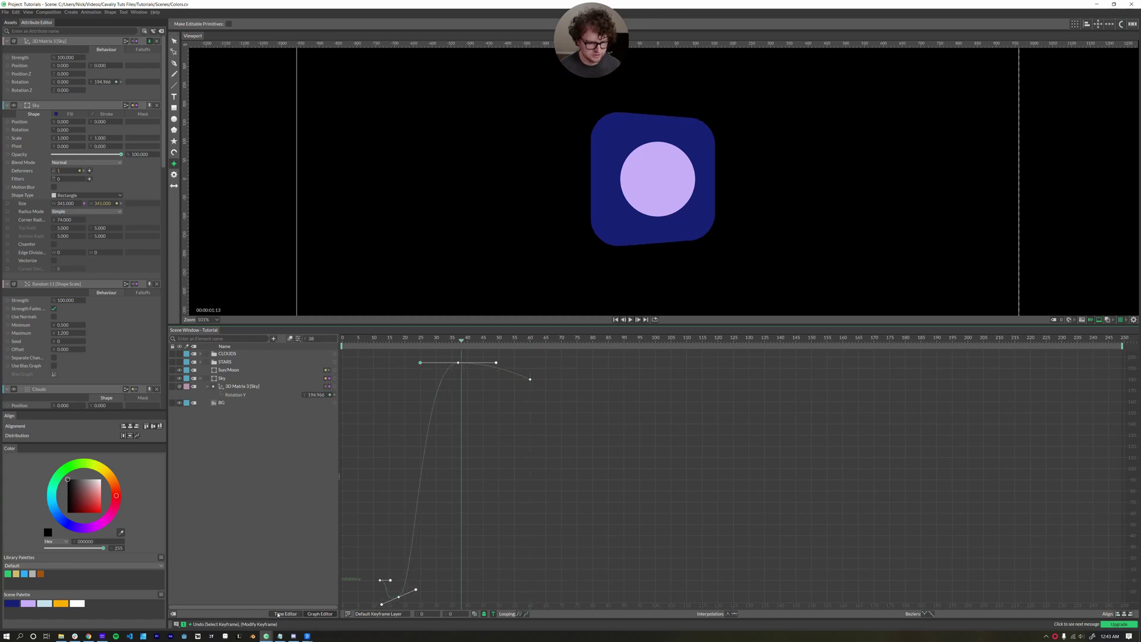
click(277, 614)
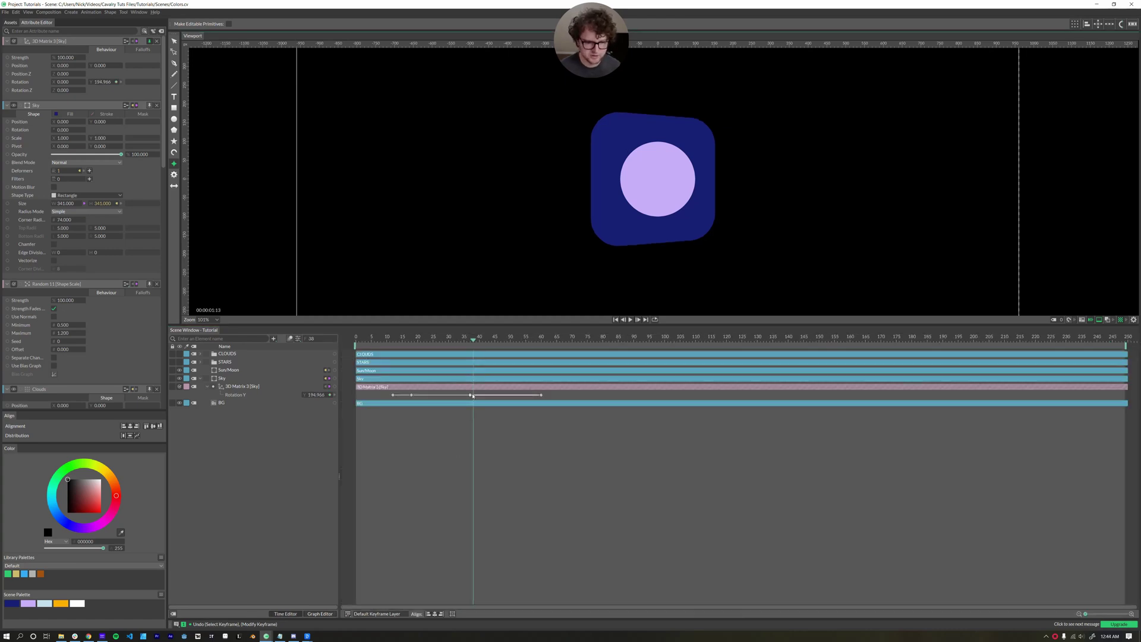
drag(471, 395, 472, 395)
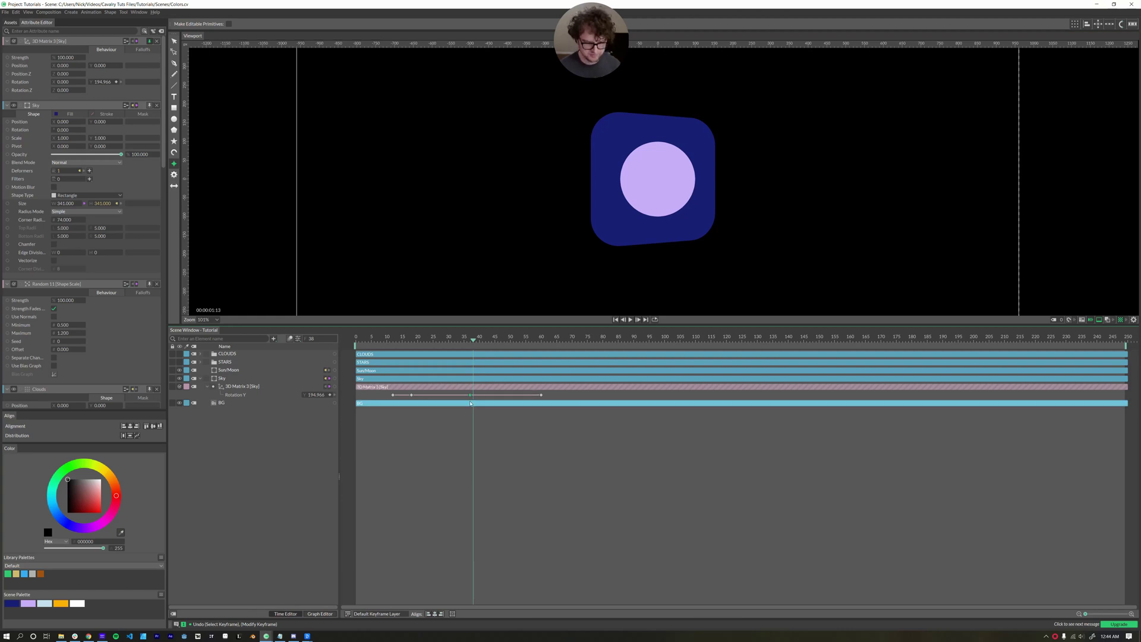
key(ctrl+c)
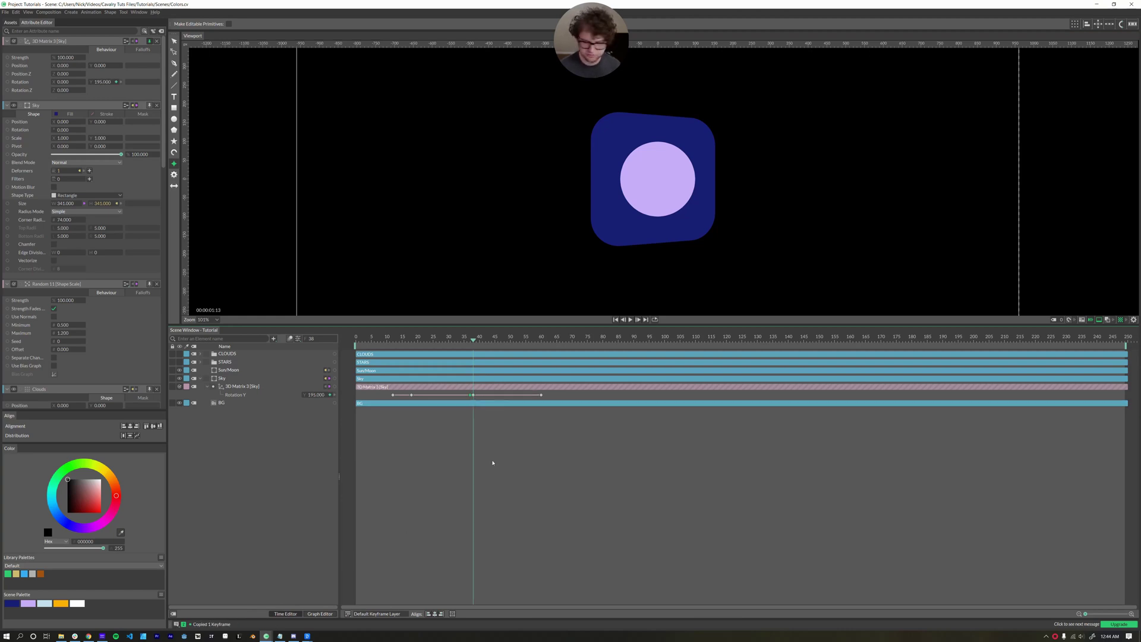
- Change the frame-38 keyframe's interpolation in the Graph Editor
click(321, 614)
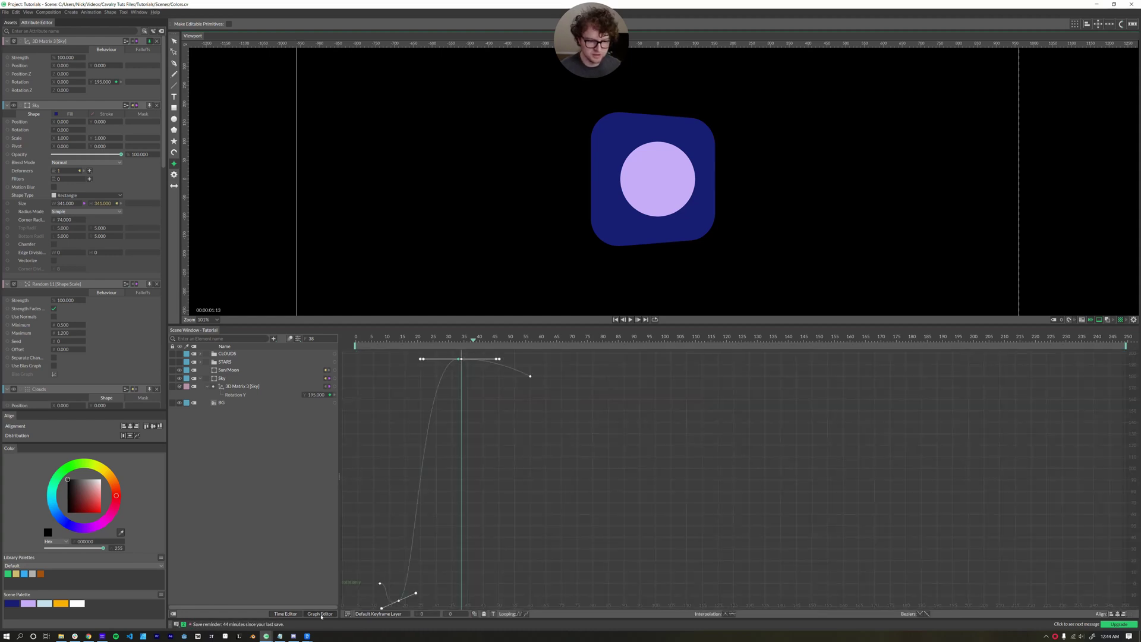
click(460, 359)
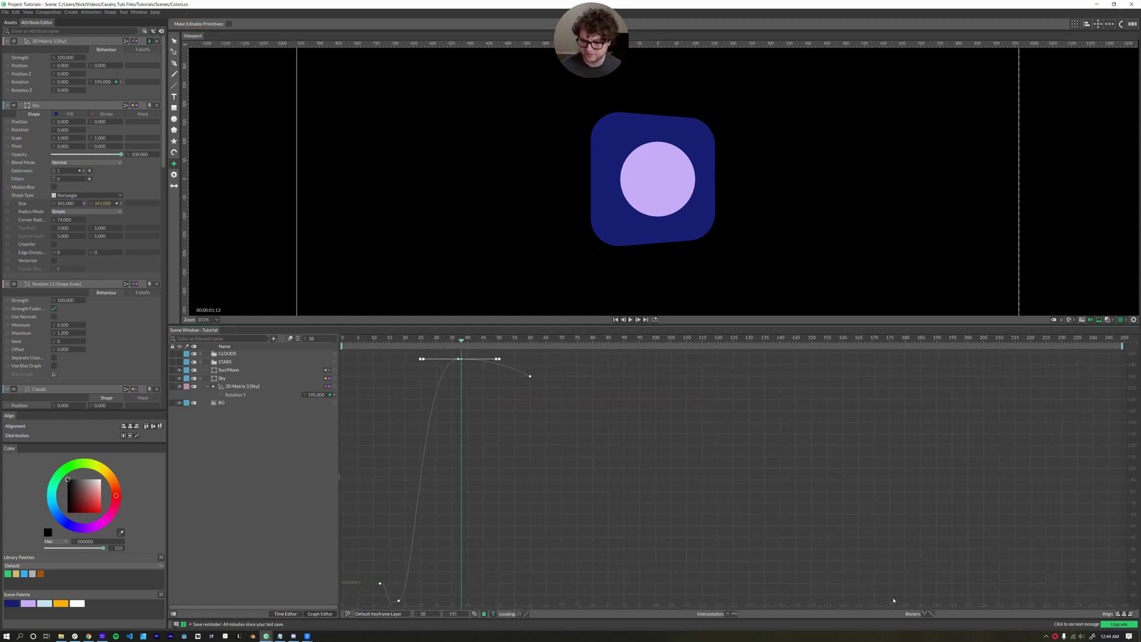
click(729, 614)
drag(545, 351, 472, 400)
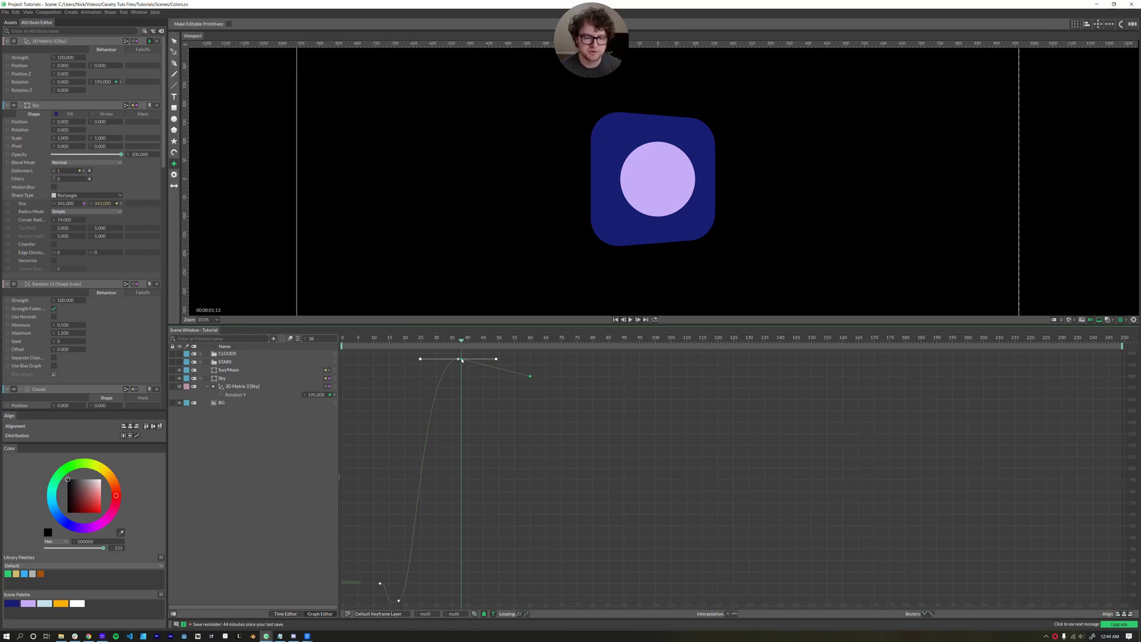
right_click(461, 360)
mouse_move(486, 365)
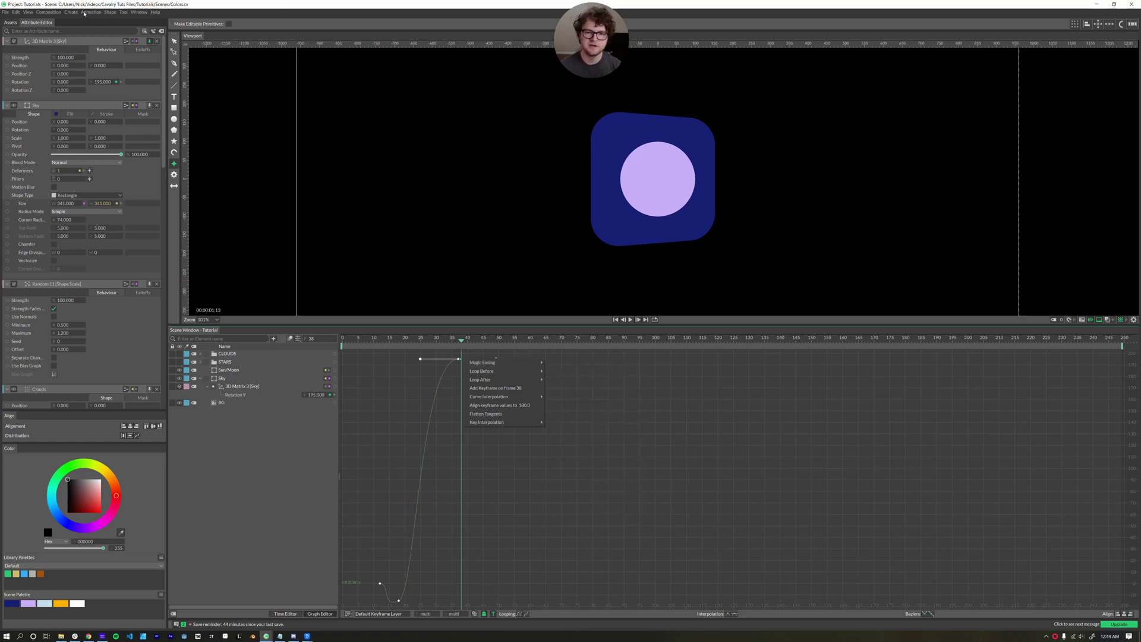
click(139, 12)
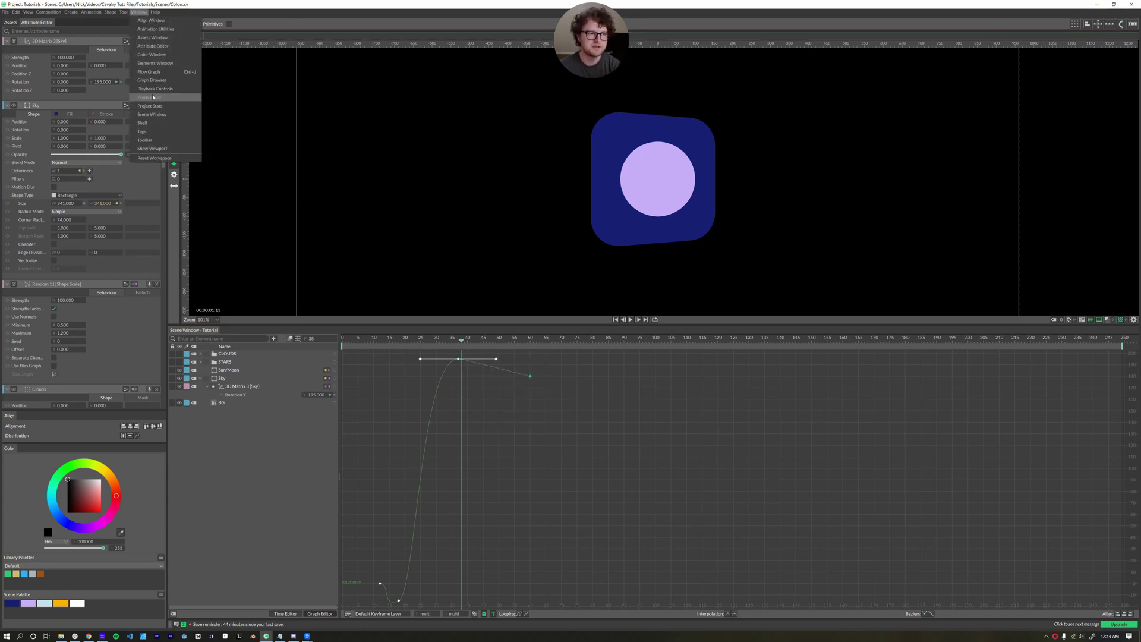
click(12, 12)
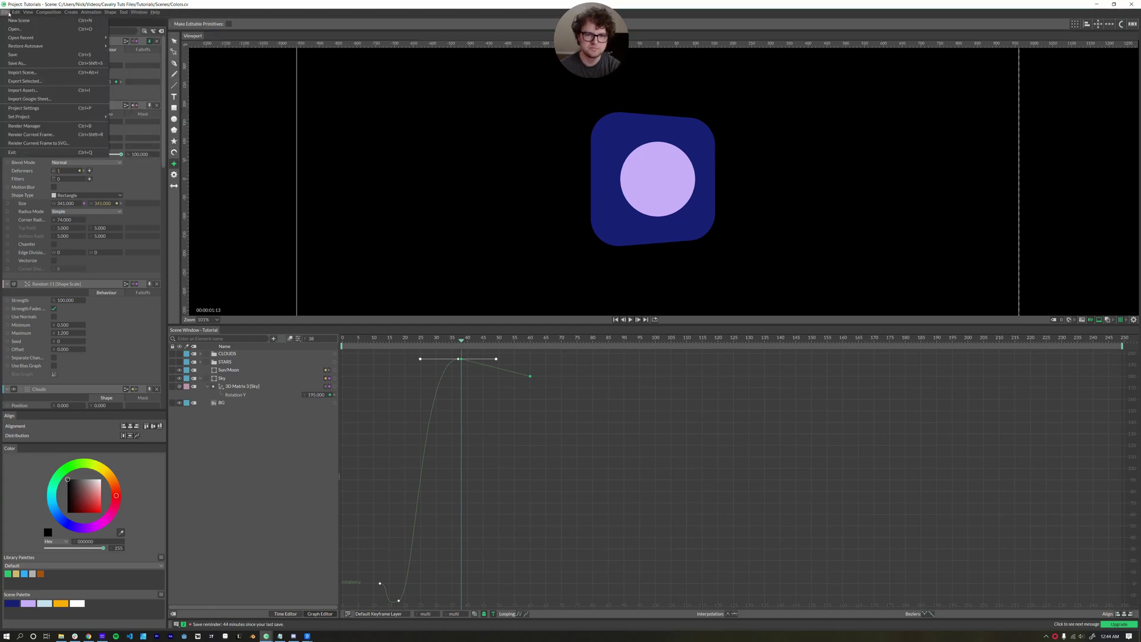
click(139, 12)
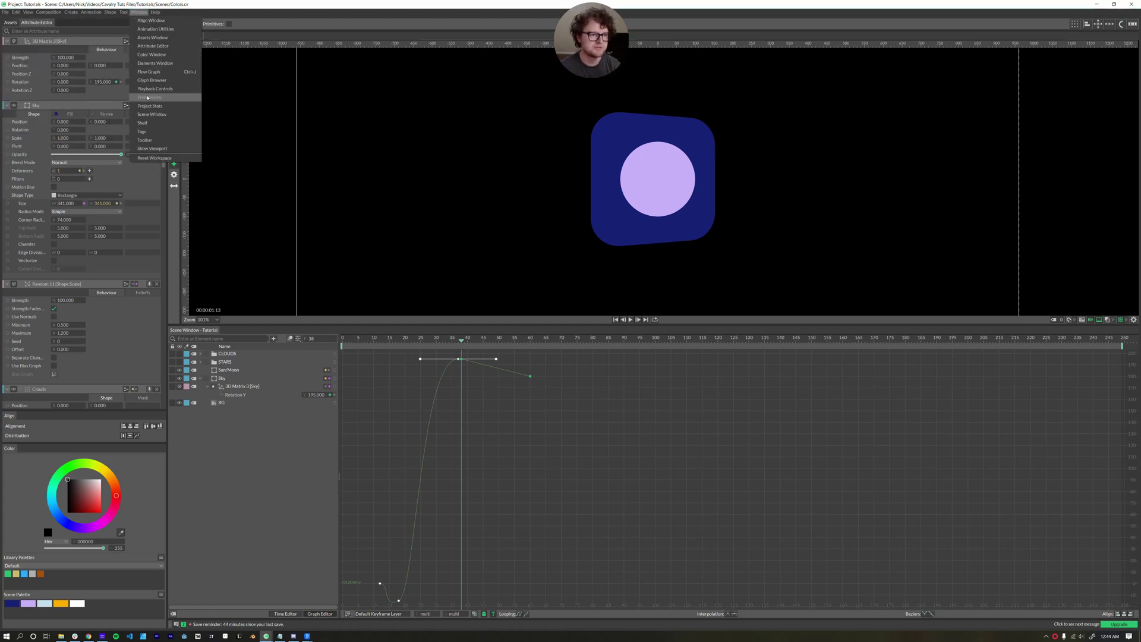
click(148, 98)
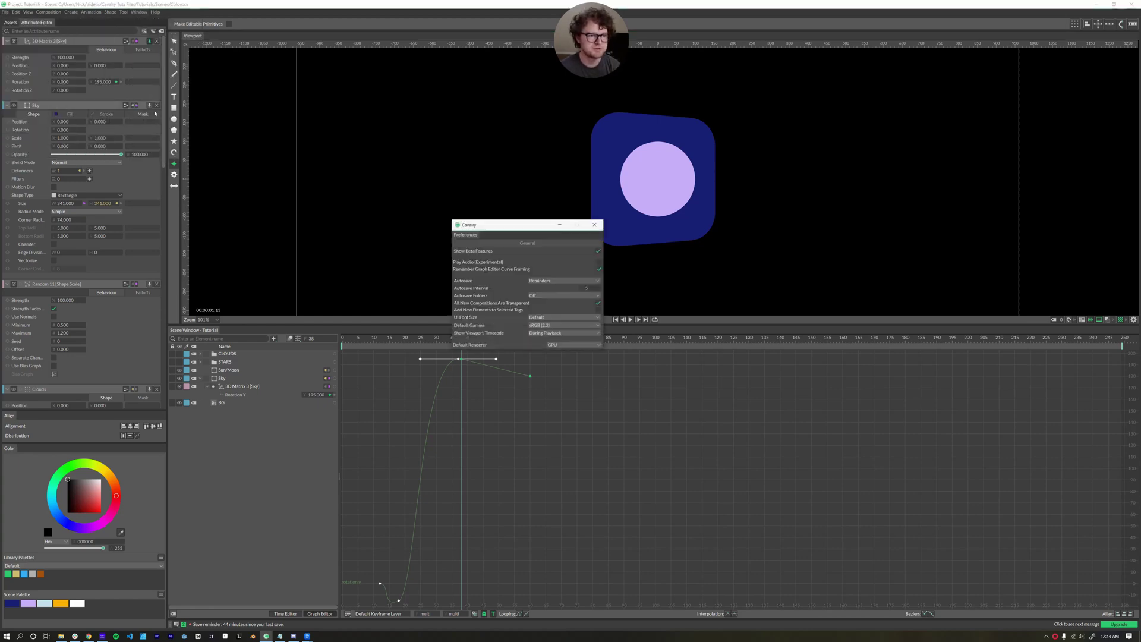
click(595, 225)
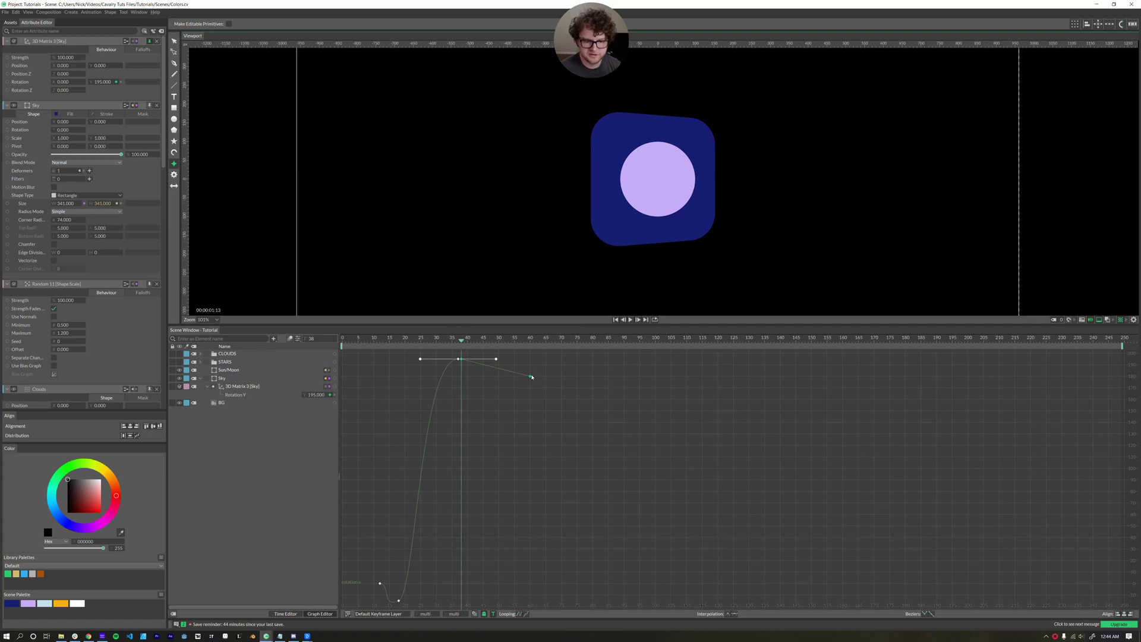
- Apply a Spring Out ease toward the final key and preview the flip
right_click(531, 378)
mouse_move(547, 380)
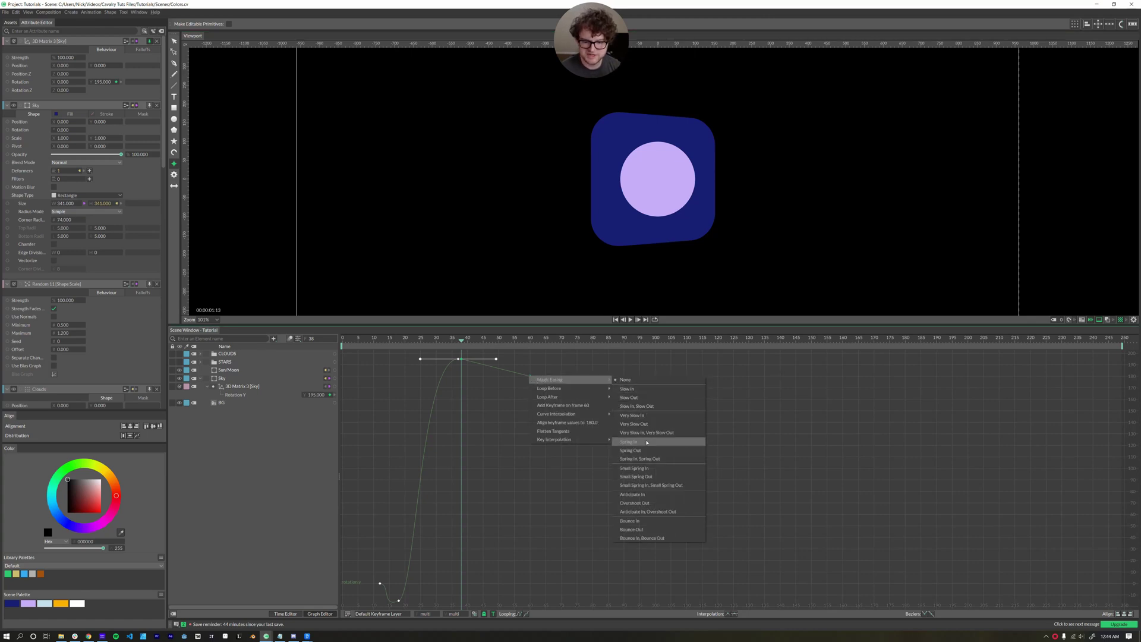
click(631, 451)
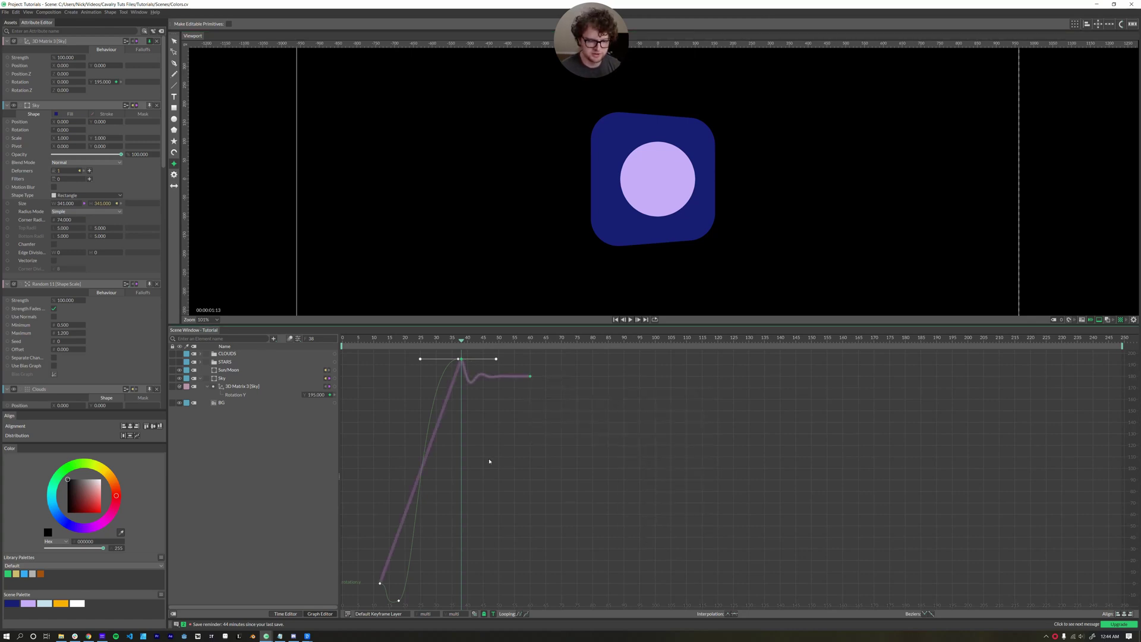
drag(423, 343, 377, 351)
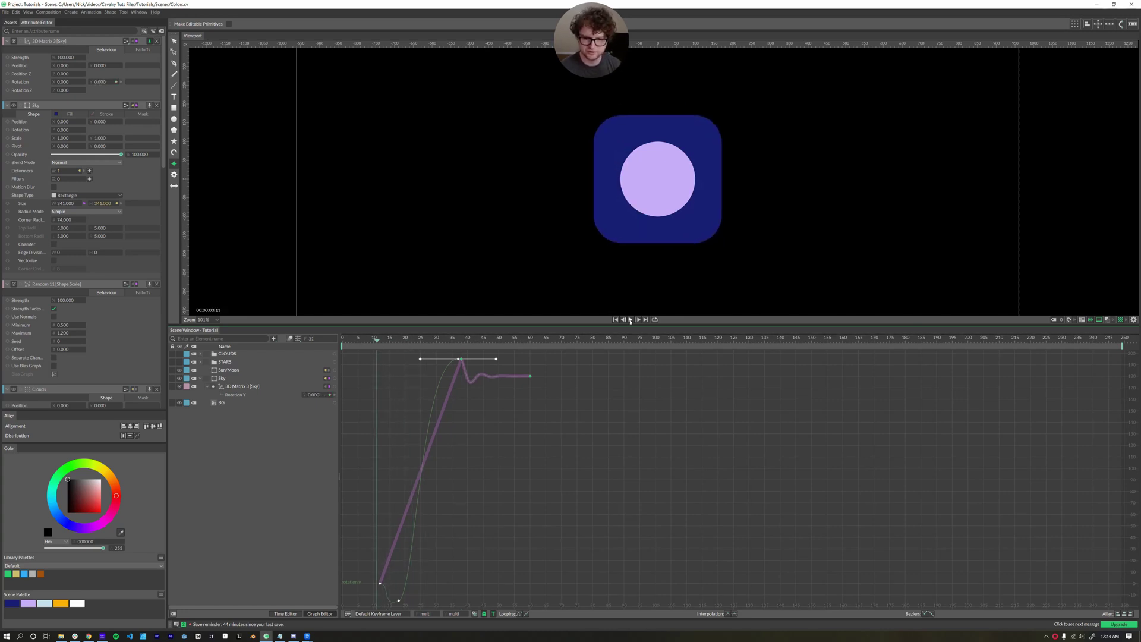
click(630, 320)
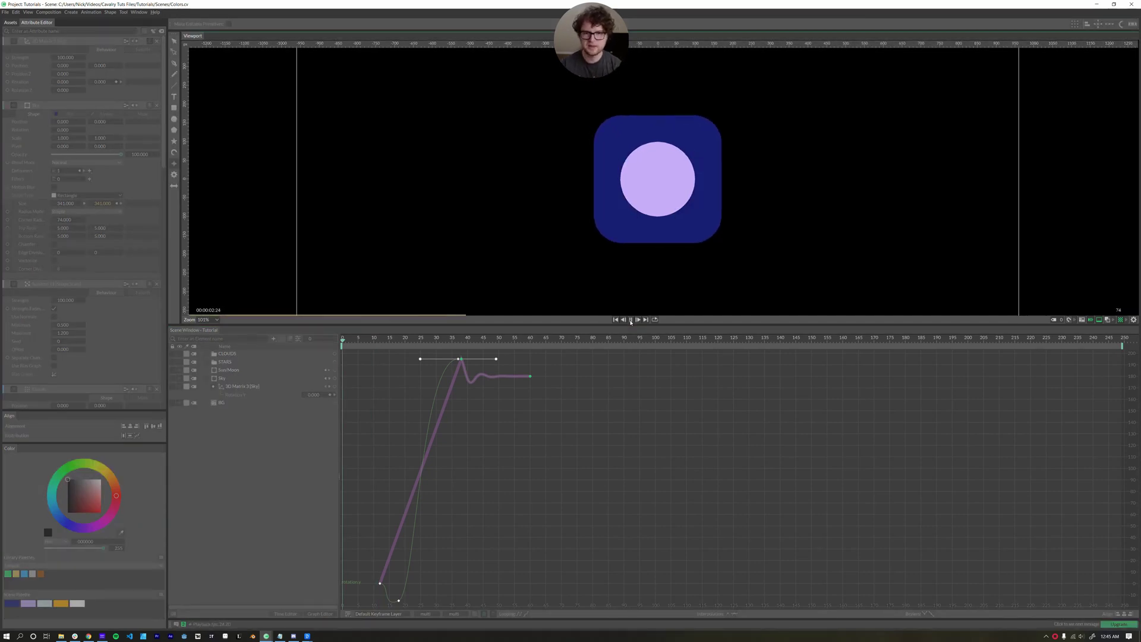
click(630, 320)
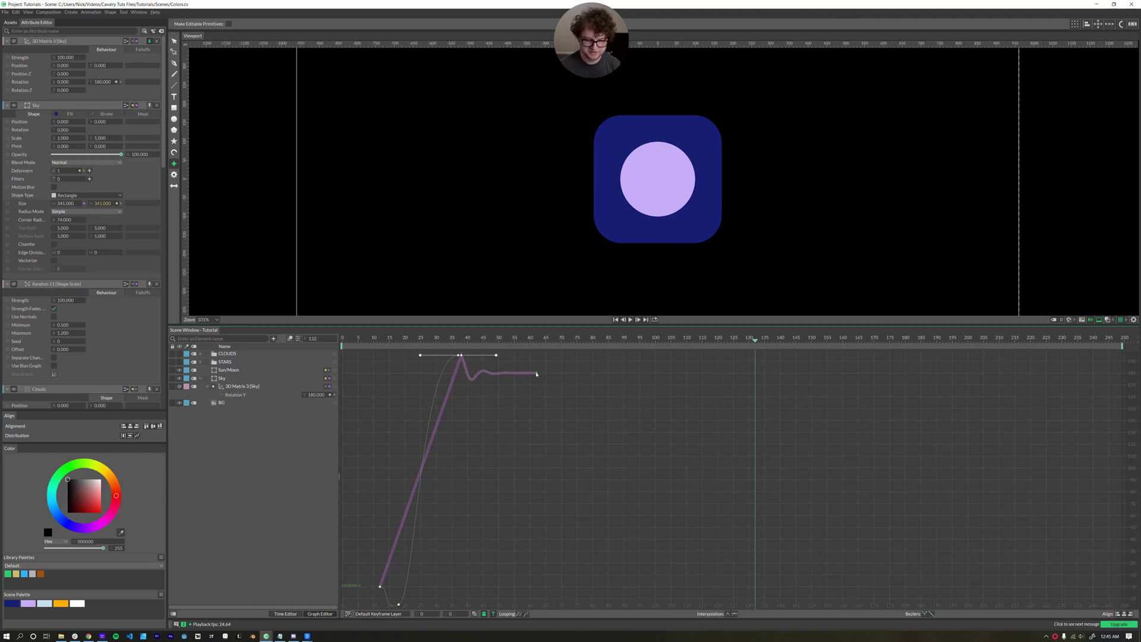
- Move the final 180° key to about frame 90, replay, and rewind to frame 1
drag(536, 373, 614, 373)
key(Home)
key(space)
key(space)
key(Home)
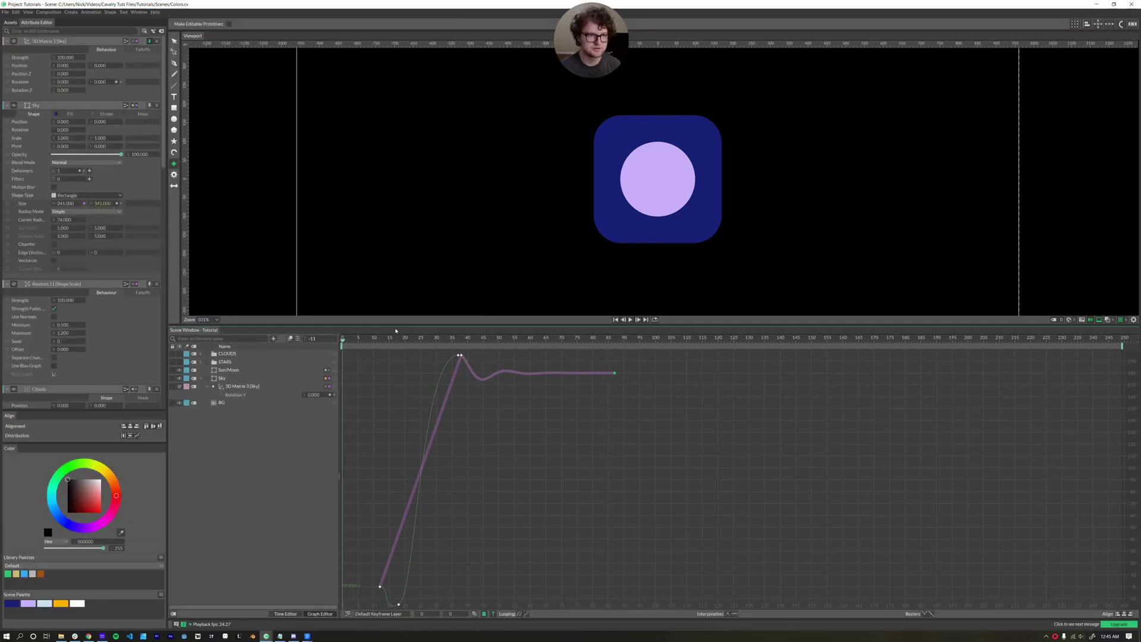
- Play and stop the flip preview, then switch to the Time Editor view
click(630, 319)
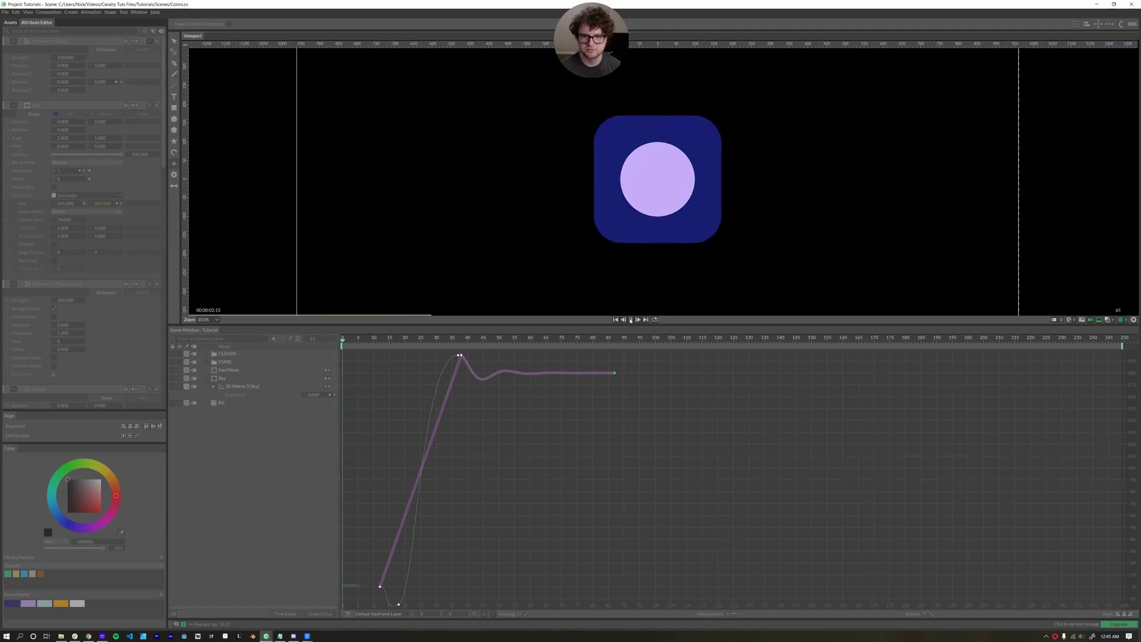
click(630, 319)
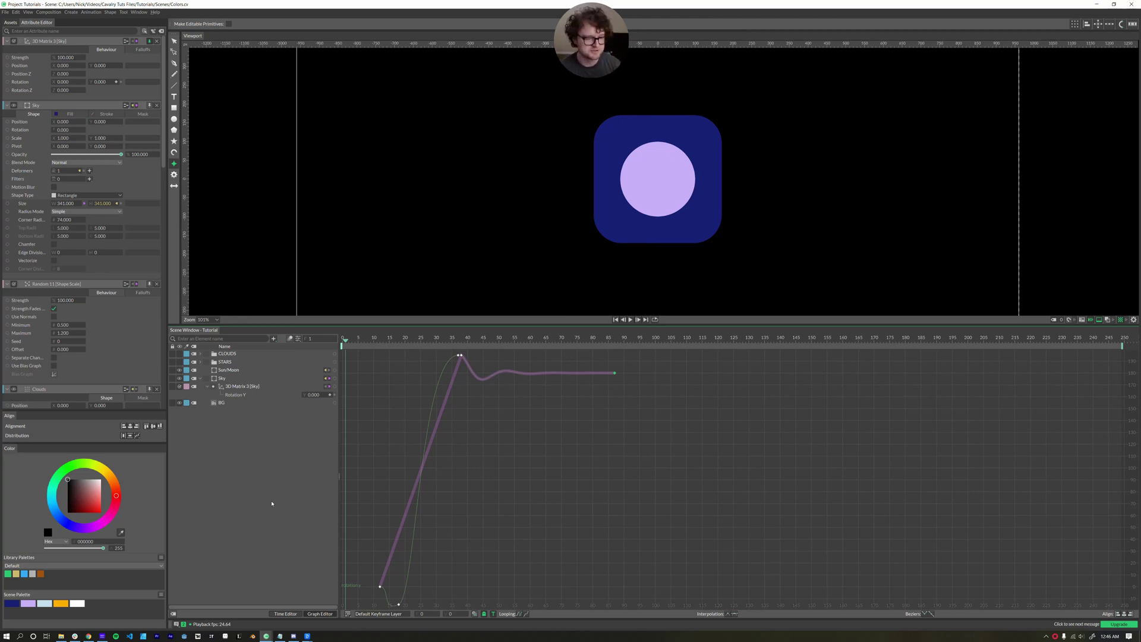
click(286, 614)
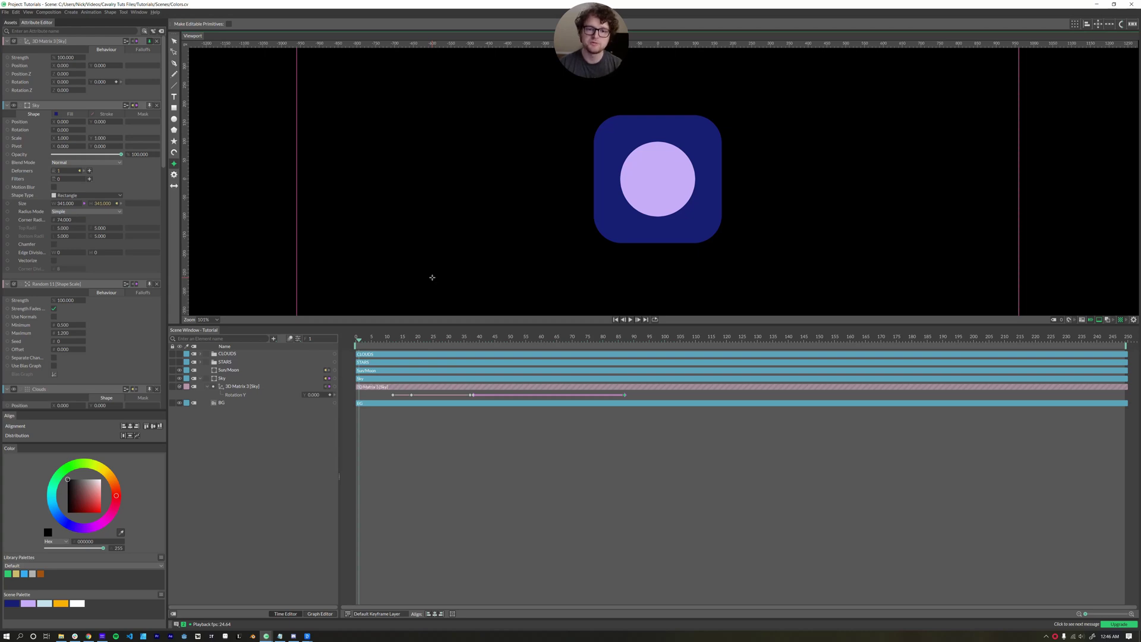
- Add two Color Blend elements from the add-element search for 'color'
key(Tab)
text(color)
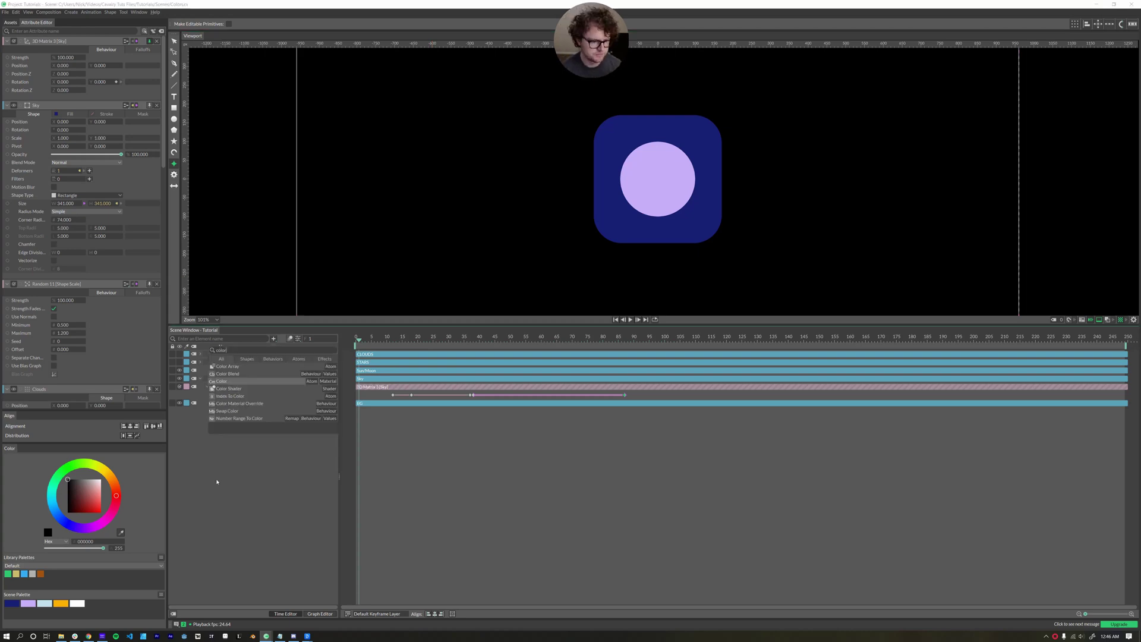
key(Up)
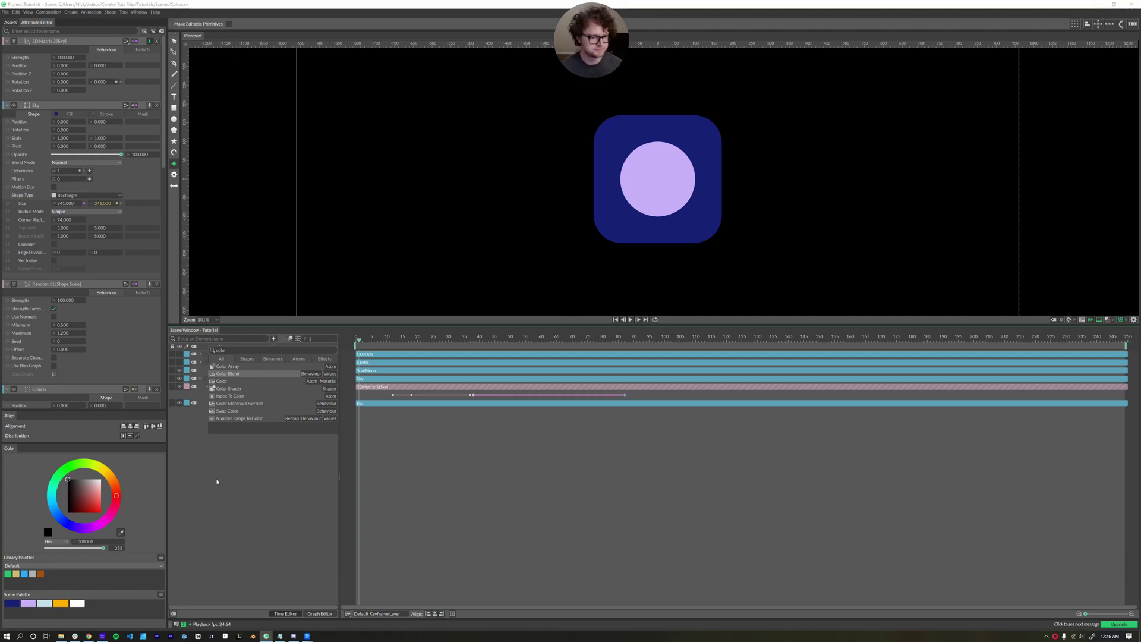
key(Return)
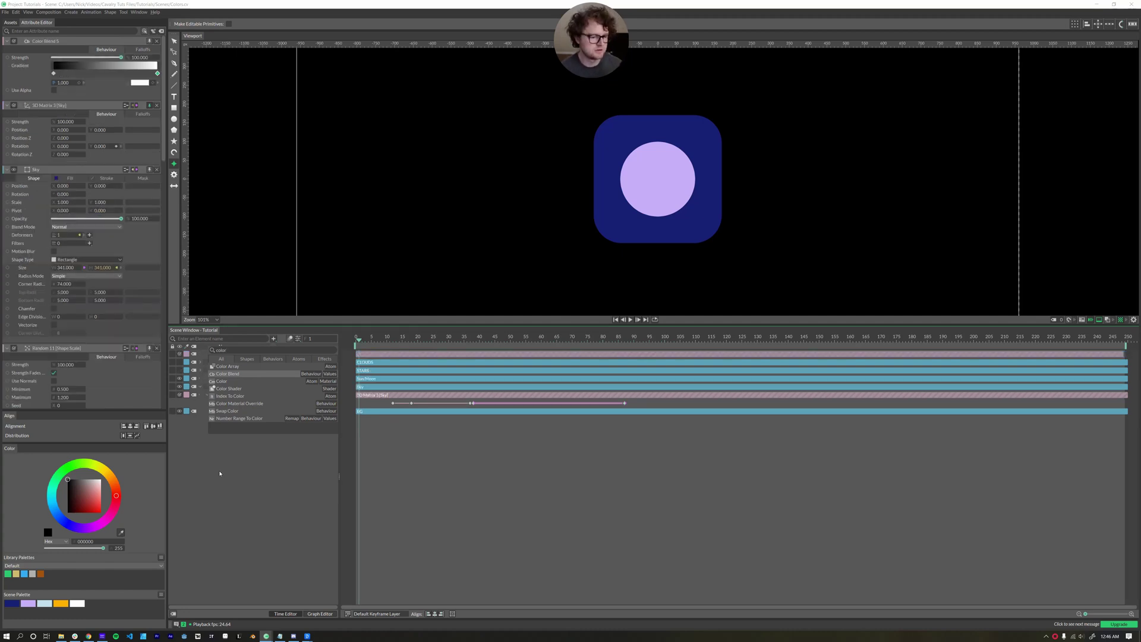
key(Return)
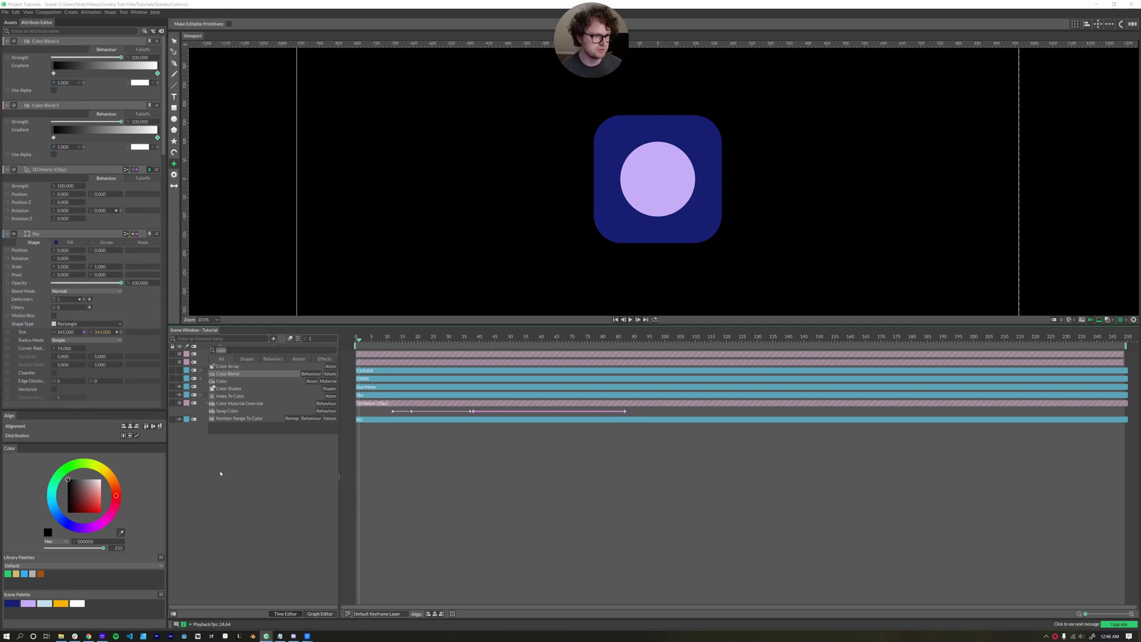
- Rename the Color Blend layers to Primary and Secondary
click(236, 354)
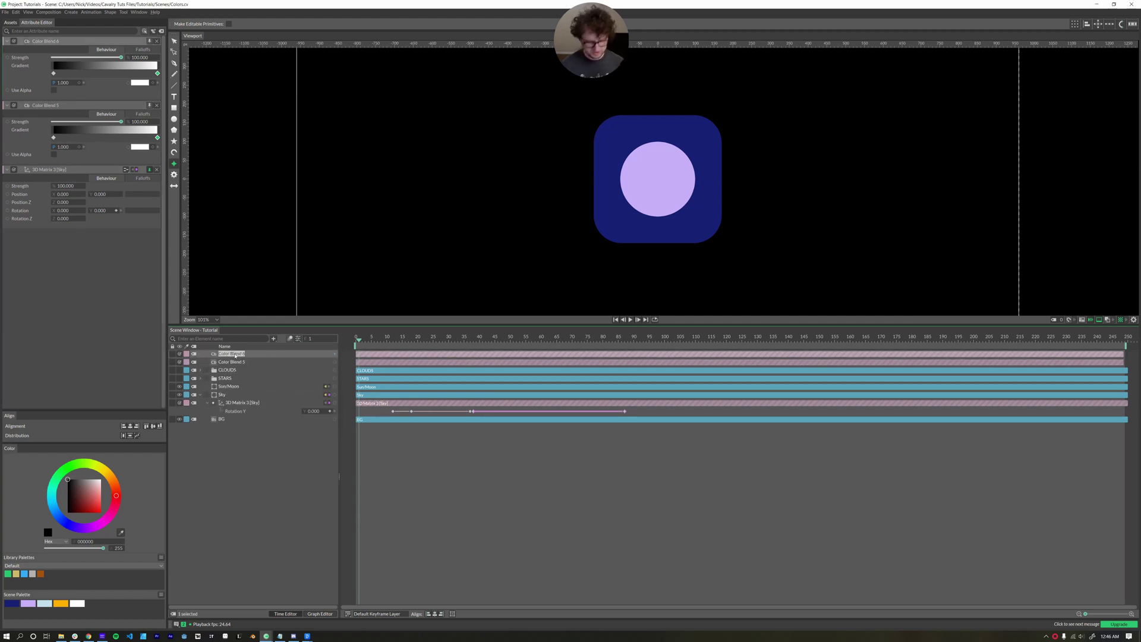
text(Primary)
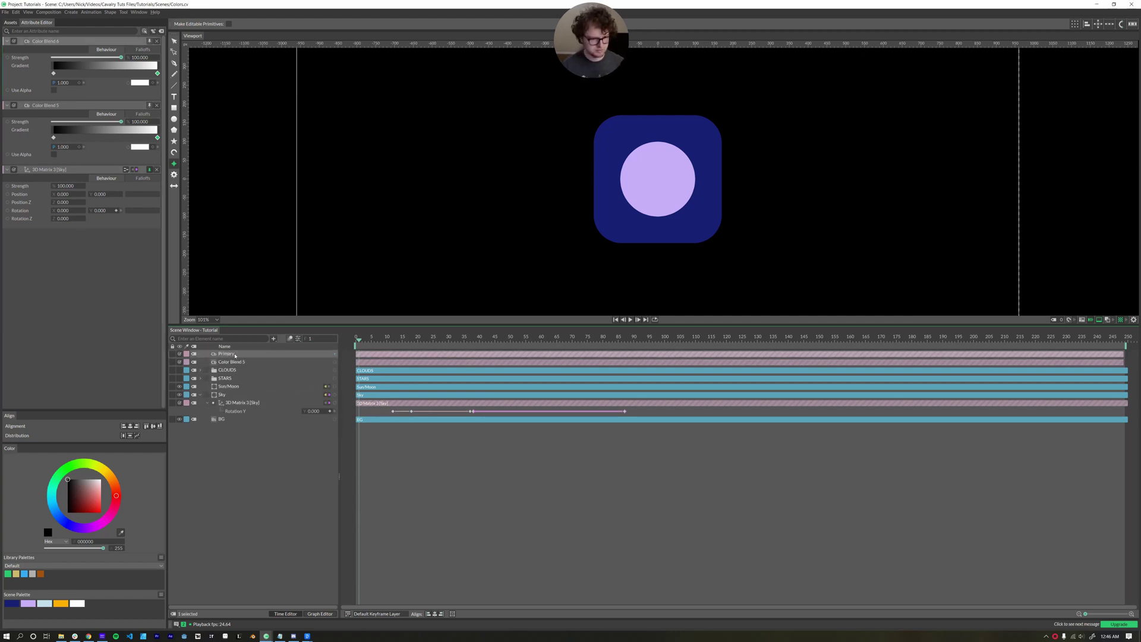
key(Return)
click(238, 360)
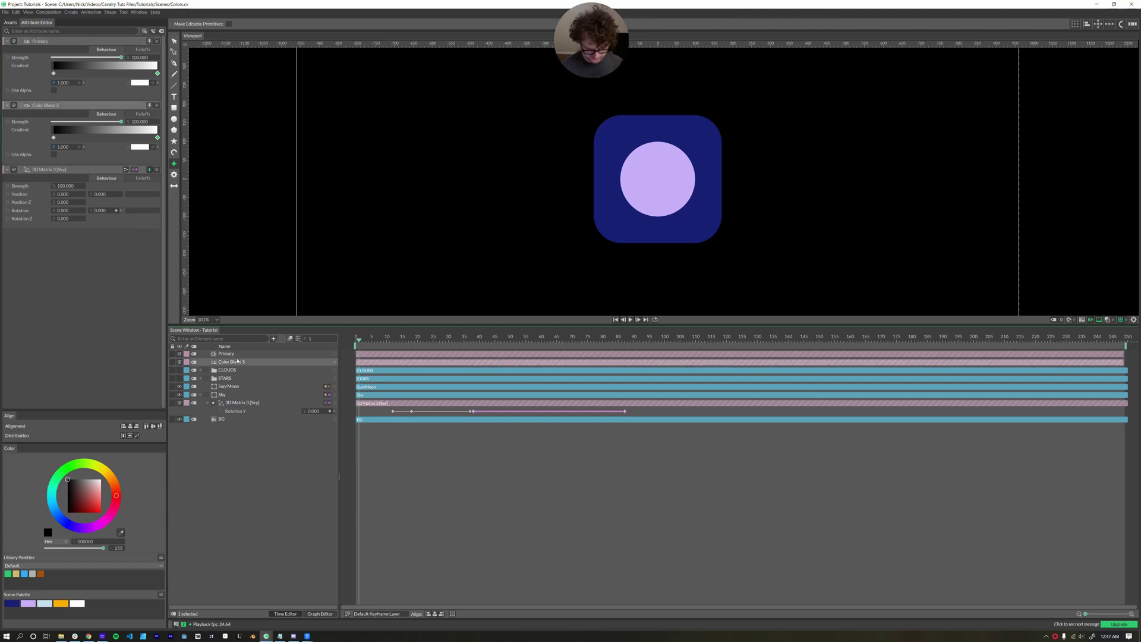
double_click(238, 361)
text(Secondary)
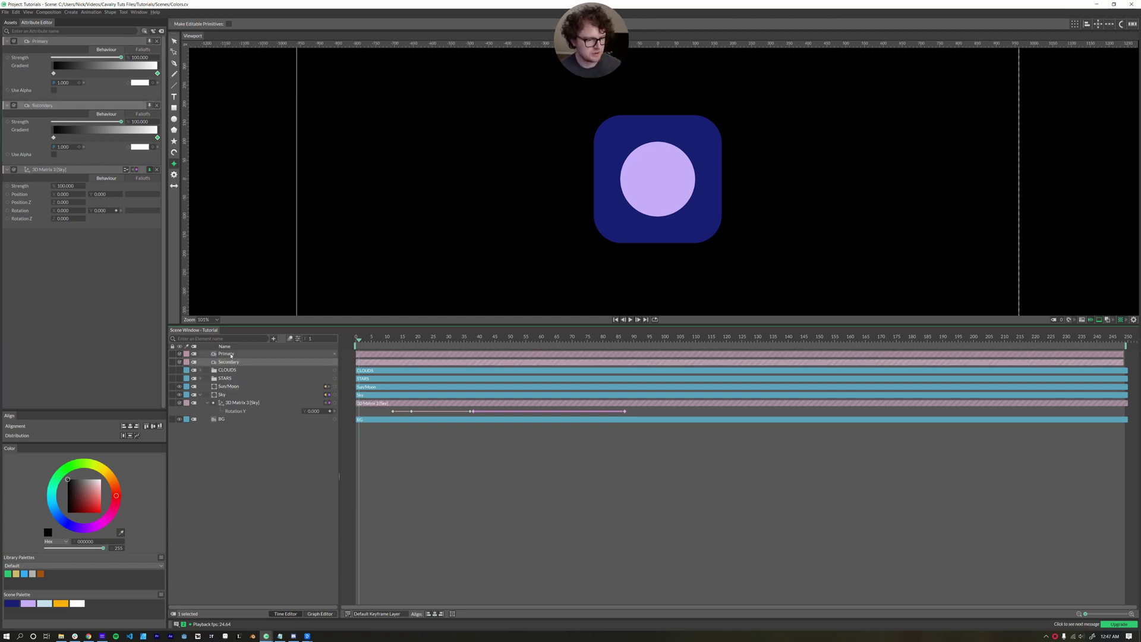
click(211, 355)
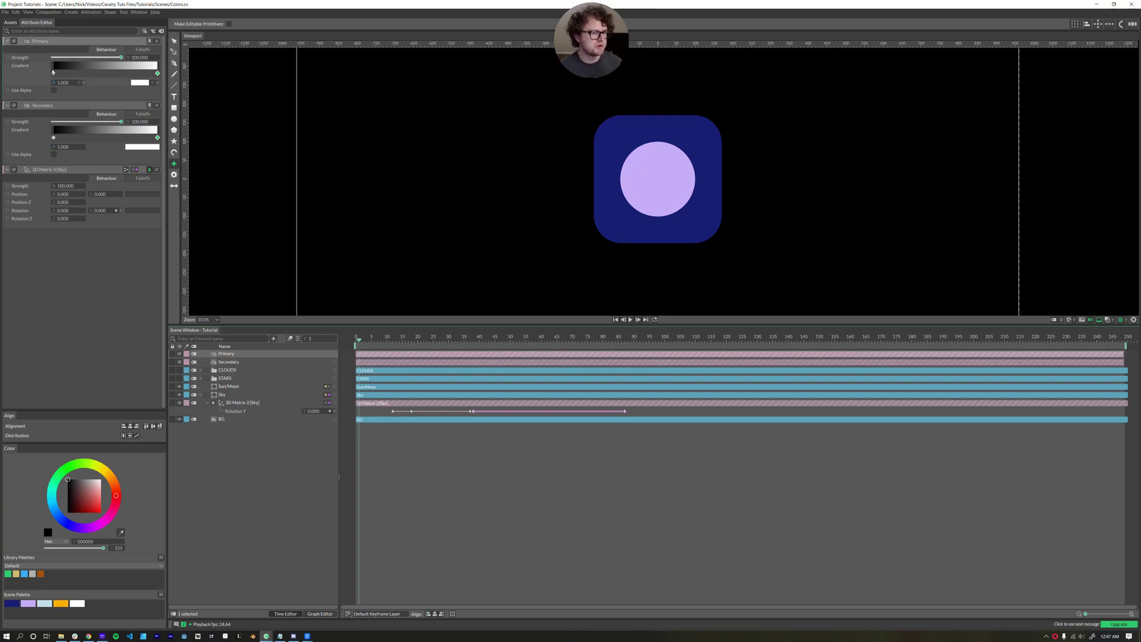
- Link Primary's gradient to the lavender and orange palette colours
click(54, 74)
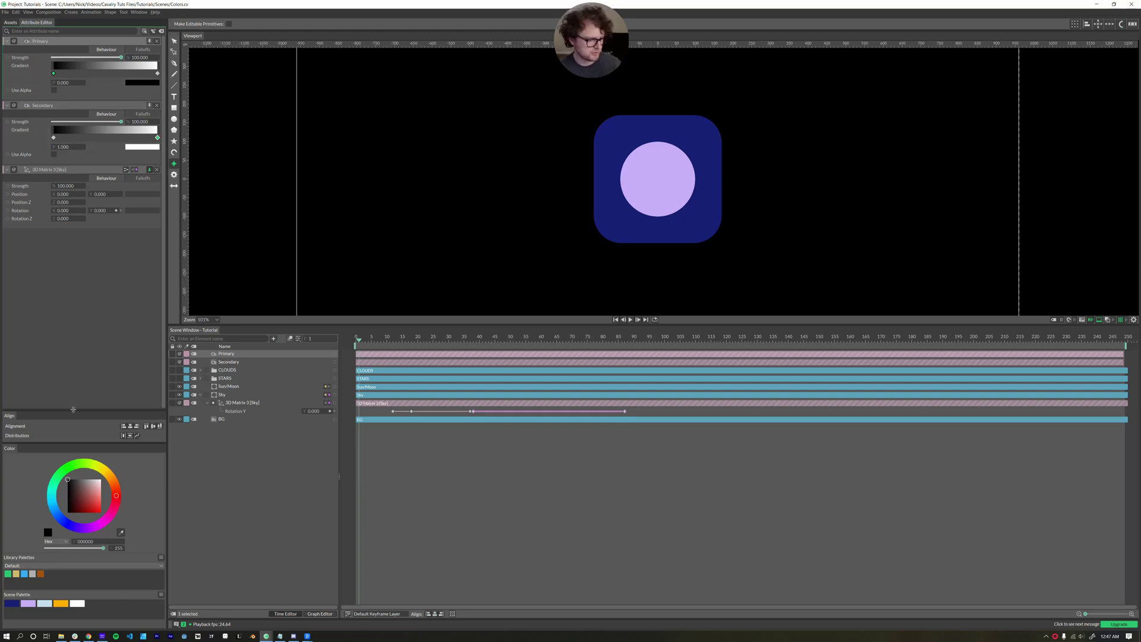
drag(32, 602, 137, 85)
click(157, 74)
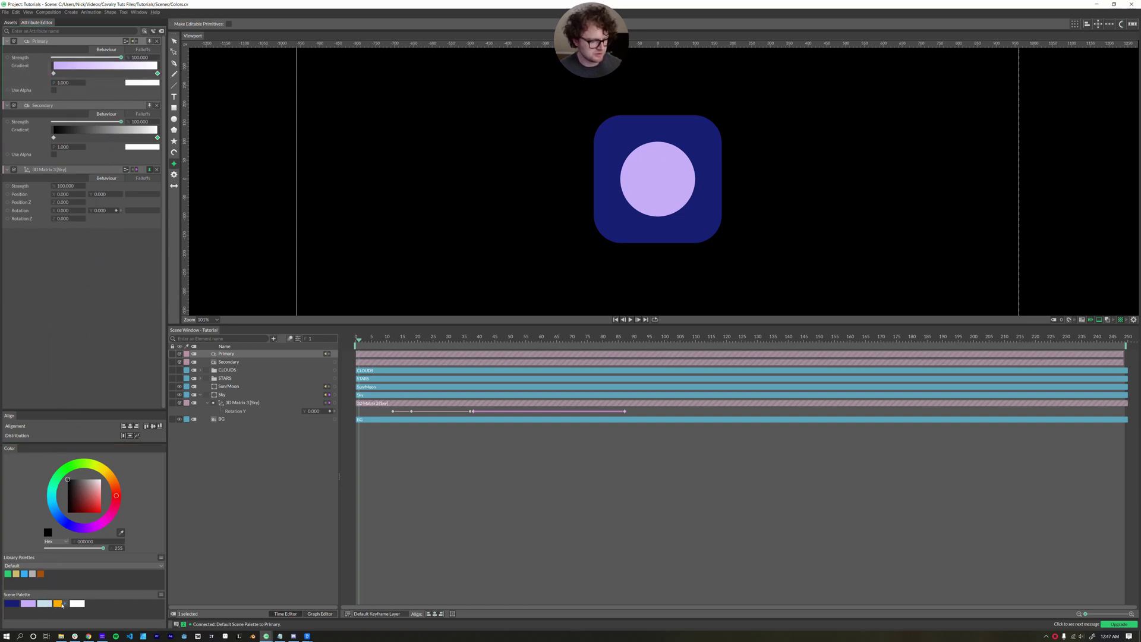
drag(65, 605, 129, 106)
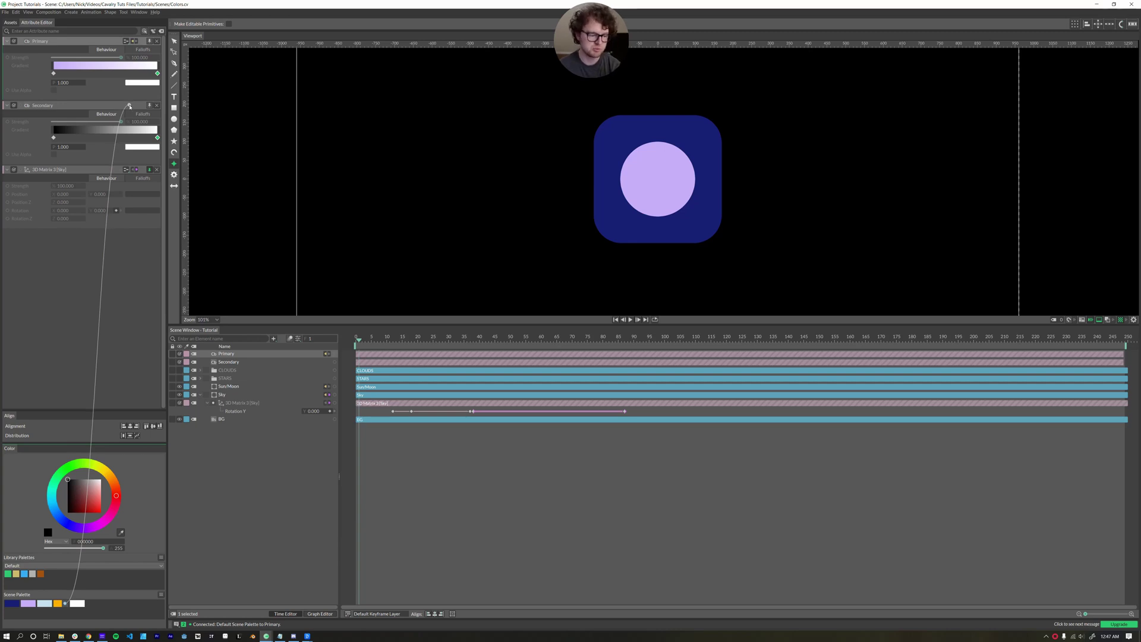
drag(129, 105, 139, 82)
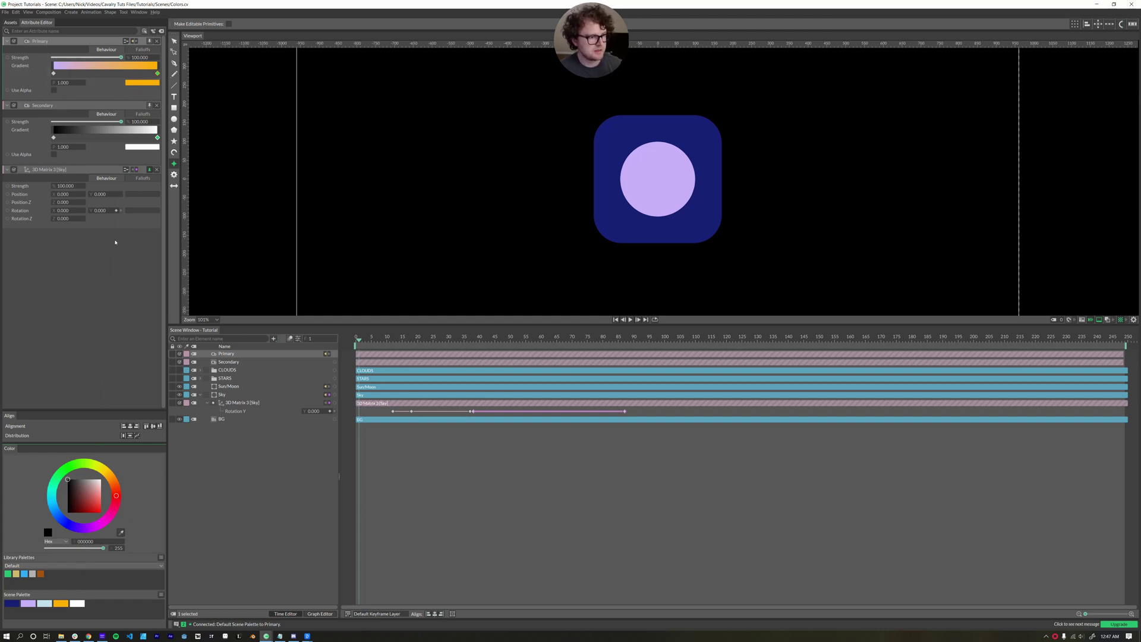
- Link Secondary's gradient to the dark blue and light blue palette colours
click(110, 133)
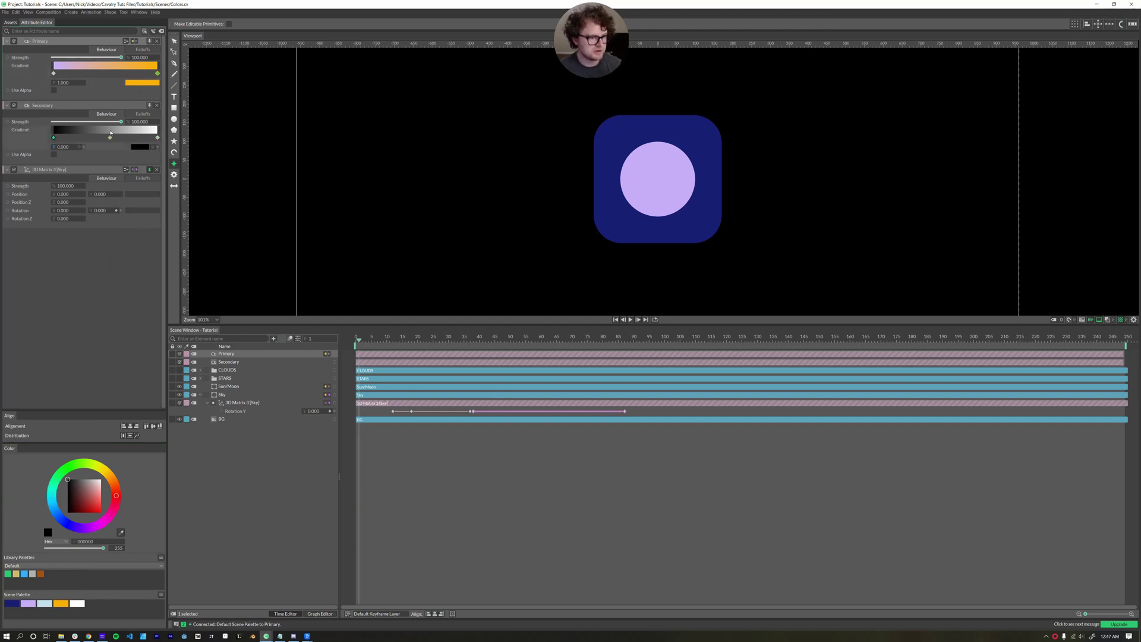
key(ctrl+z)
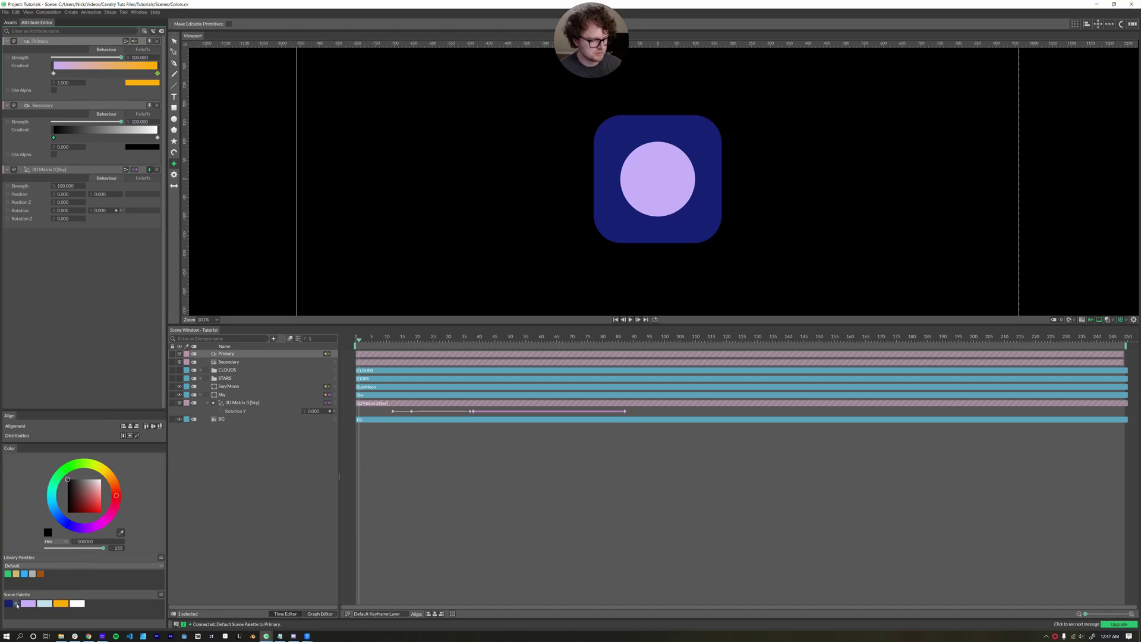
drag(17, 605, 146, 147)
click(157, 137)
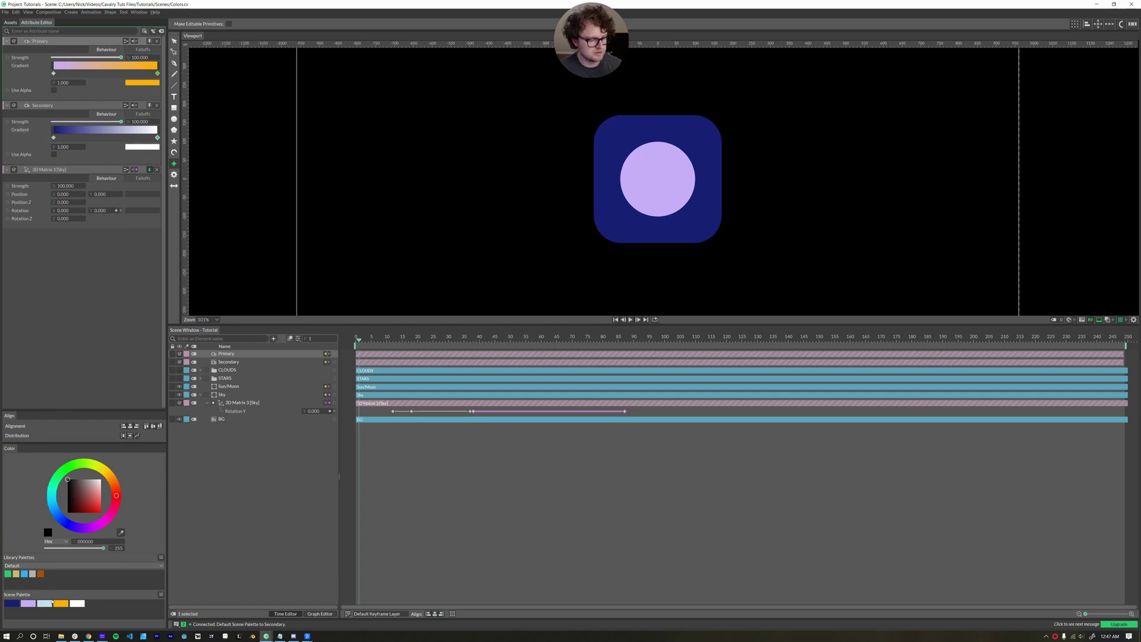
drag(50, 604, 143, 147)
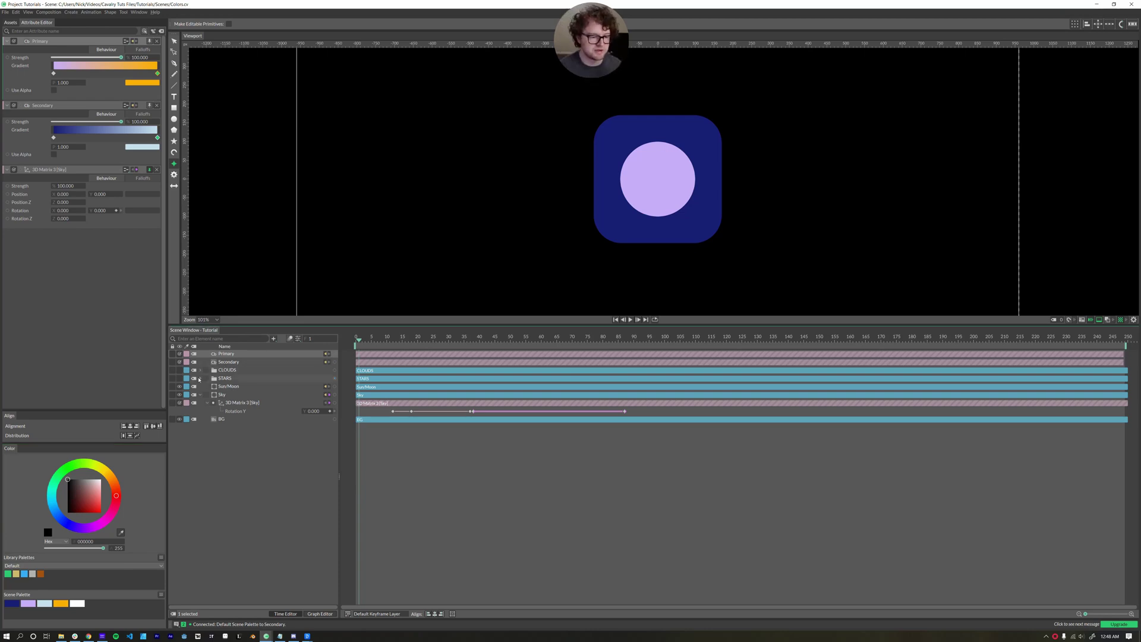
- Drive the star shape's and Sun/Moon's fill colours from Primary instead of palette links
click(200, 378)
click(230, 404)
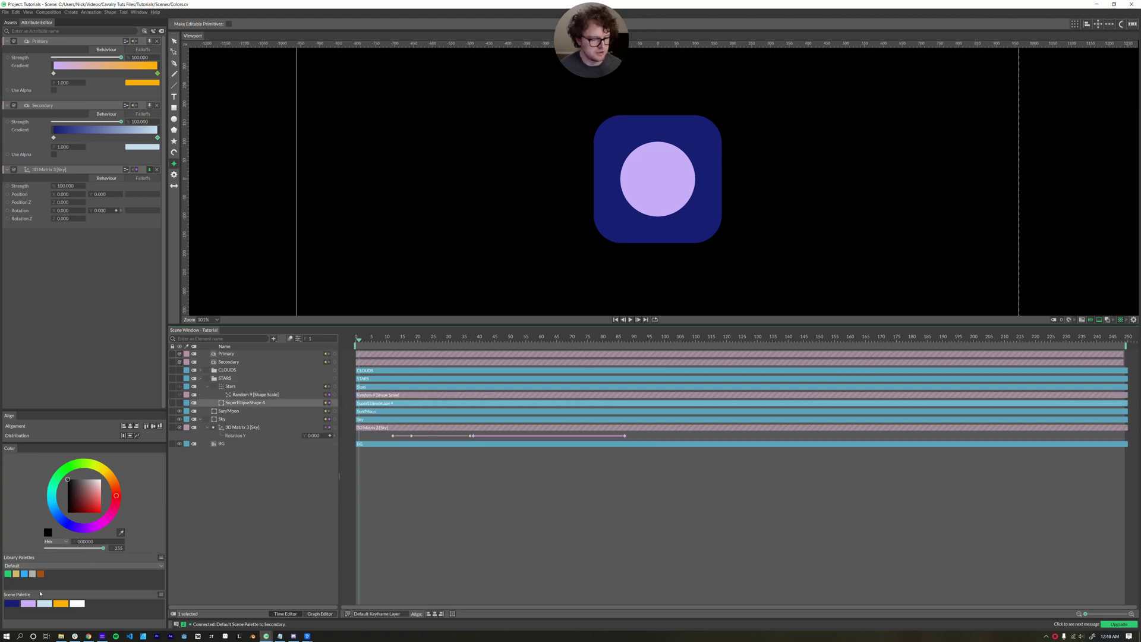
drag(41, 594, 285, 417)
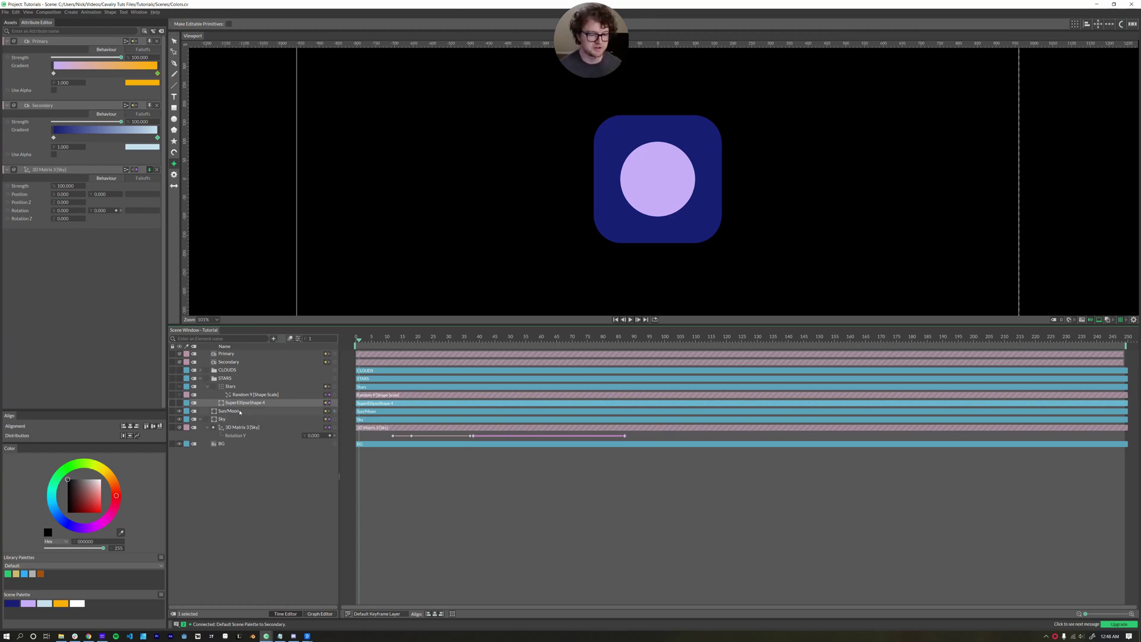
click(325, 405)
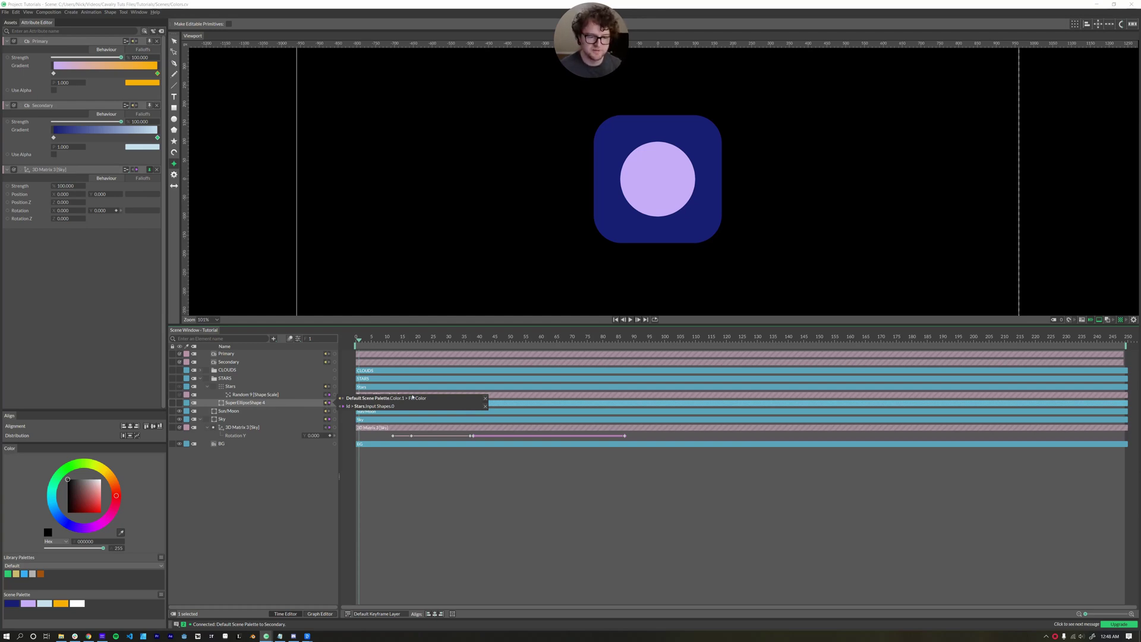
click(485, 399)
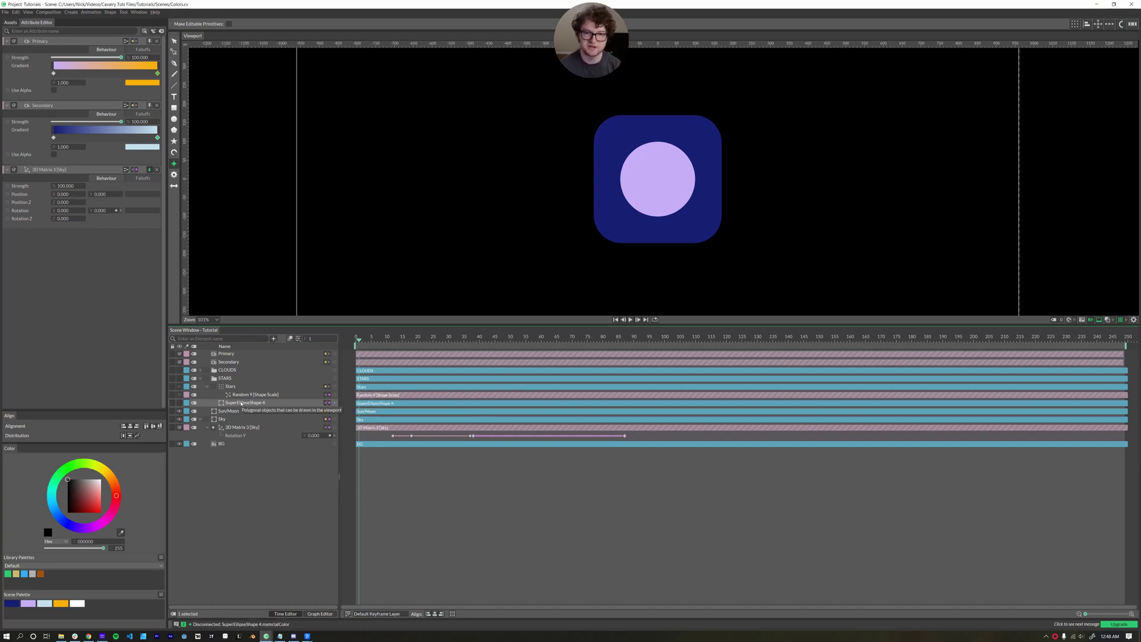
drag(335, 354, 257, 403)
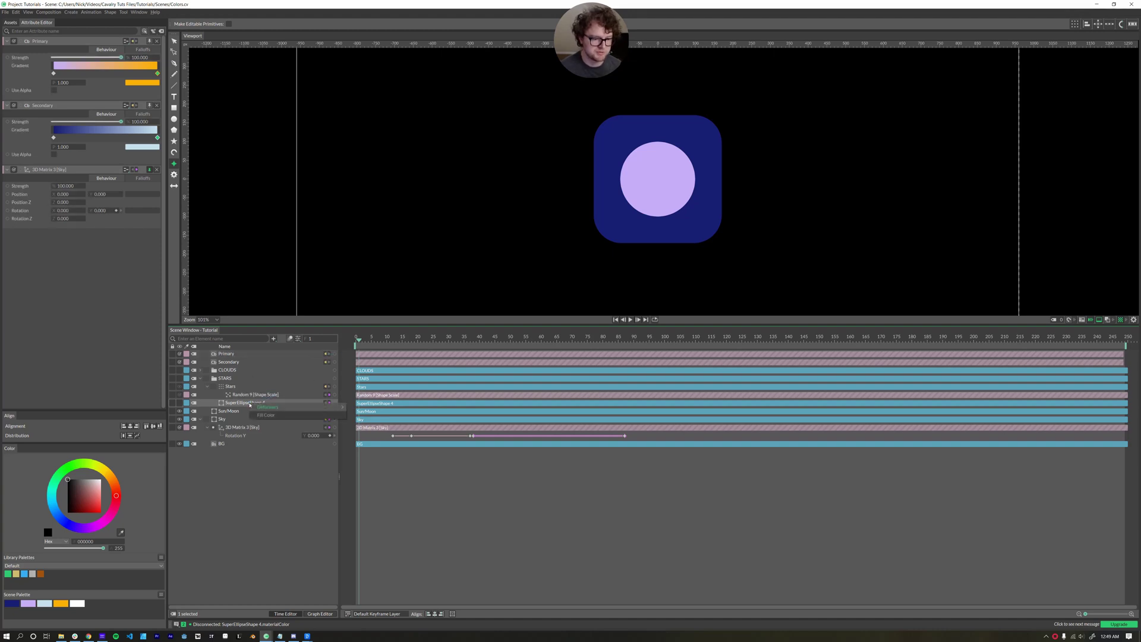
click(266, 415)
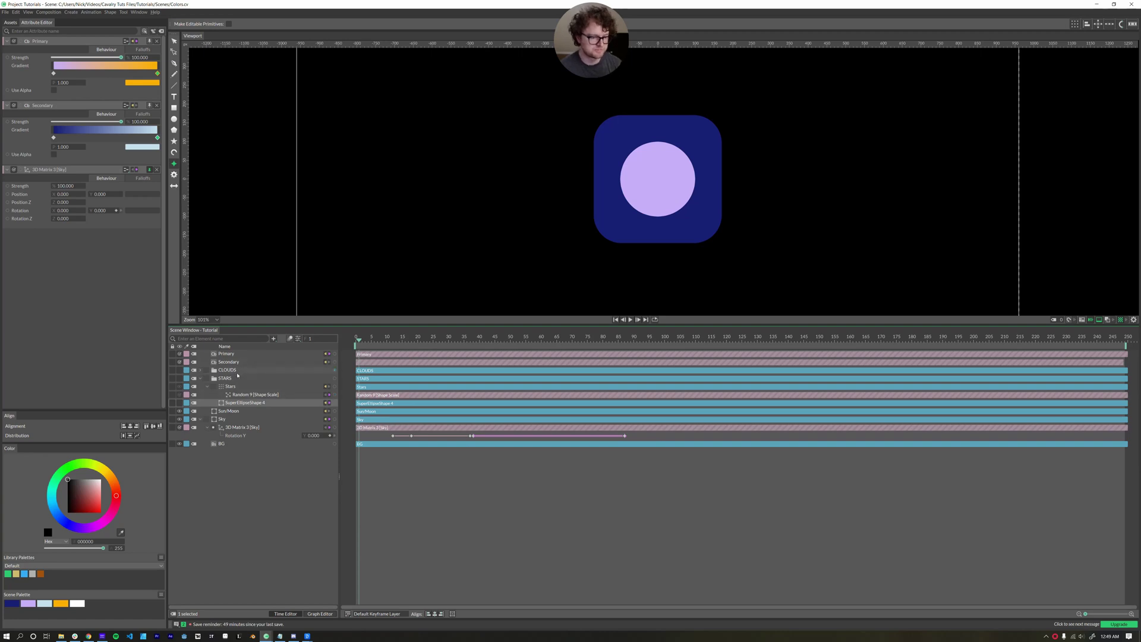
click(200, 377)
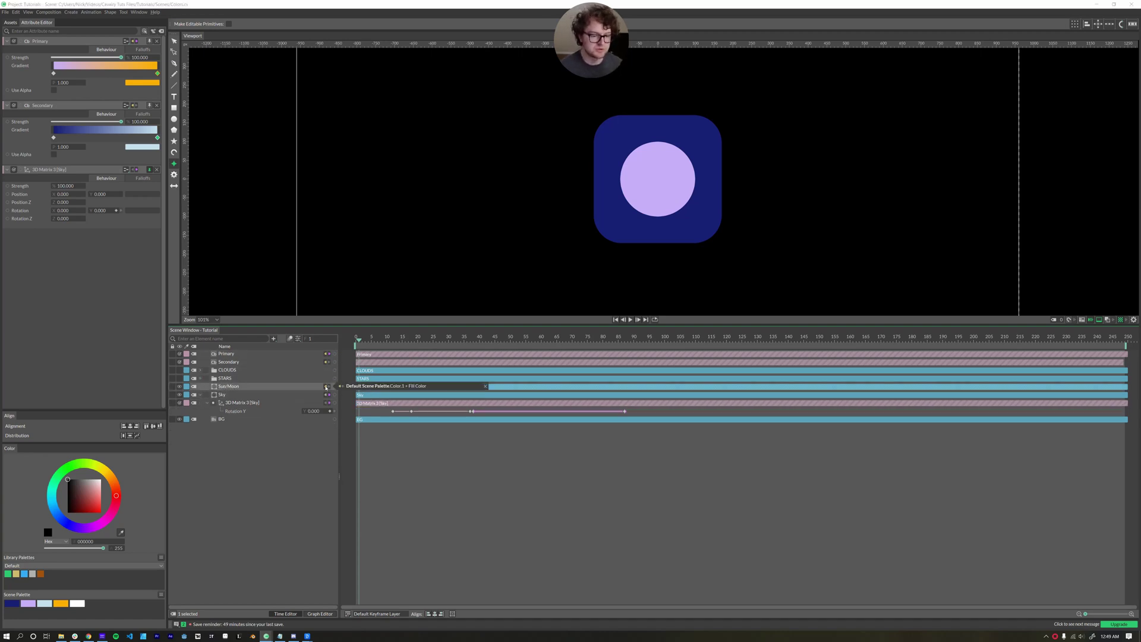
drag(326, 386, 238, 390)
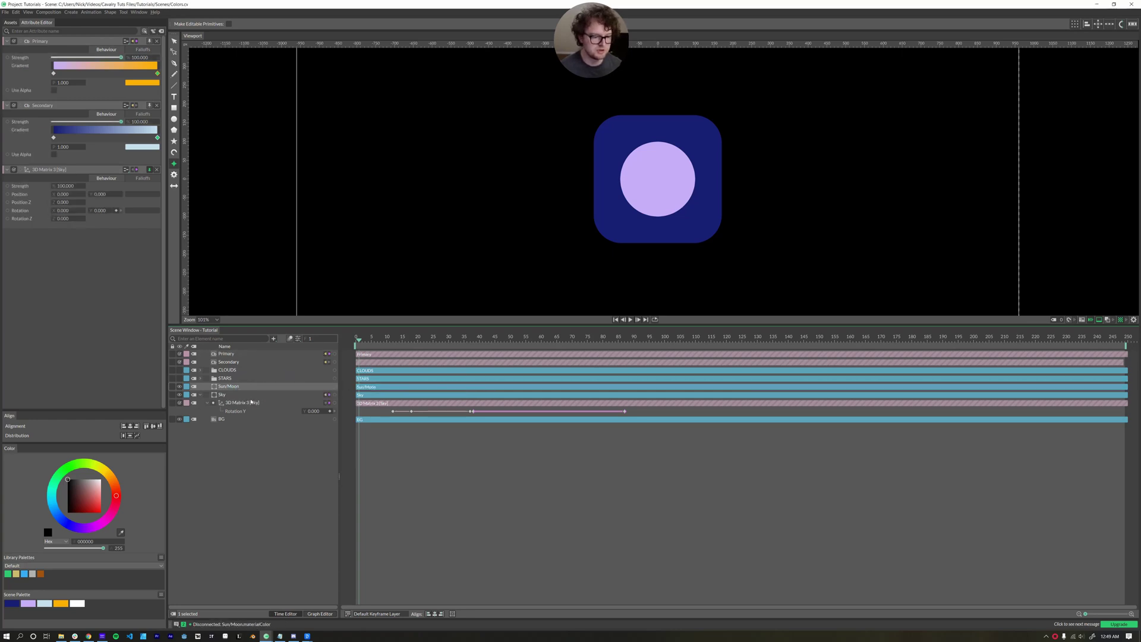
click(251, 402)
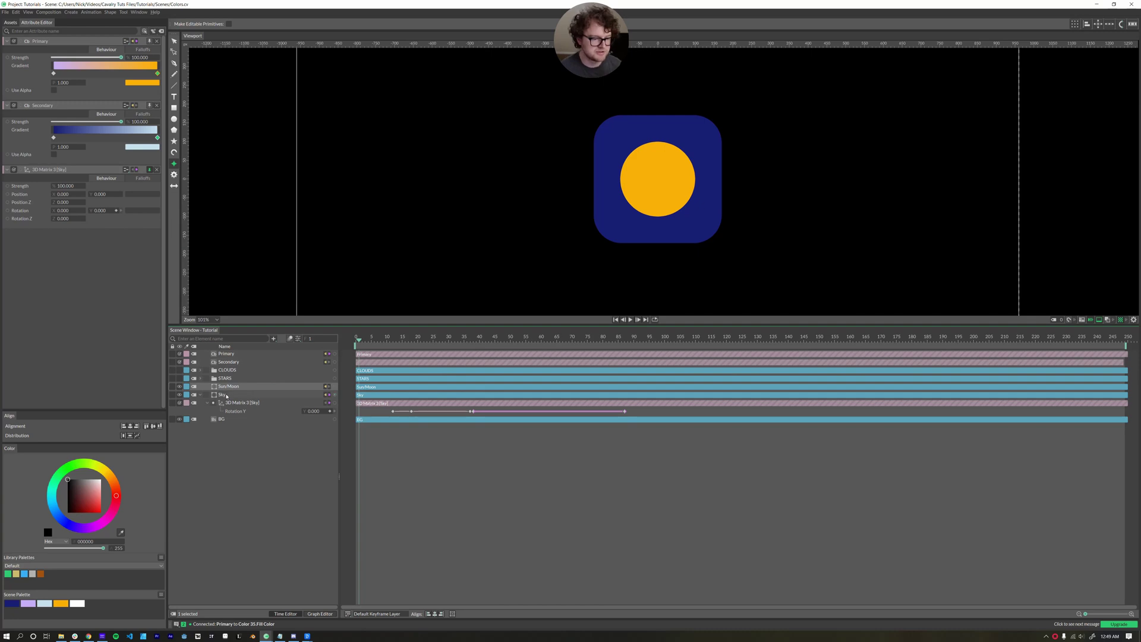
- Replace Sky's material colour link with Secondary driving its Fill Color
click(226, 394)
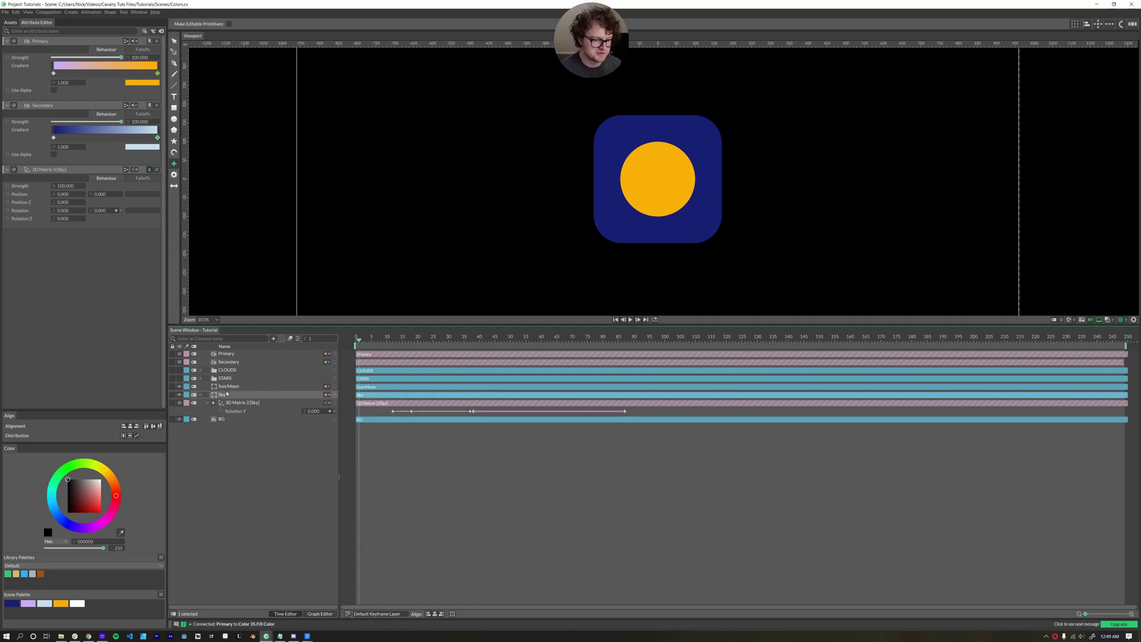
right_click(326, 395)
click(404, 399)
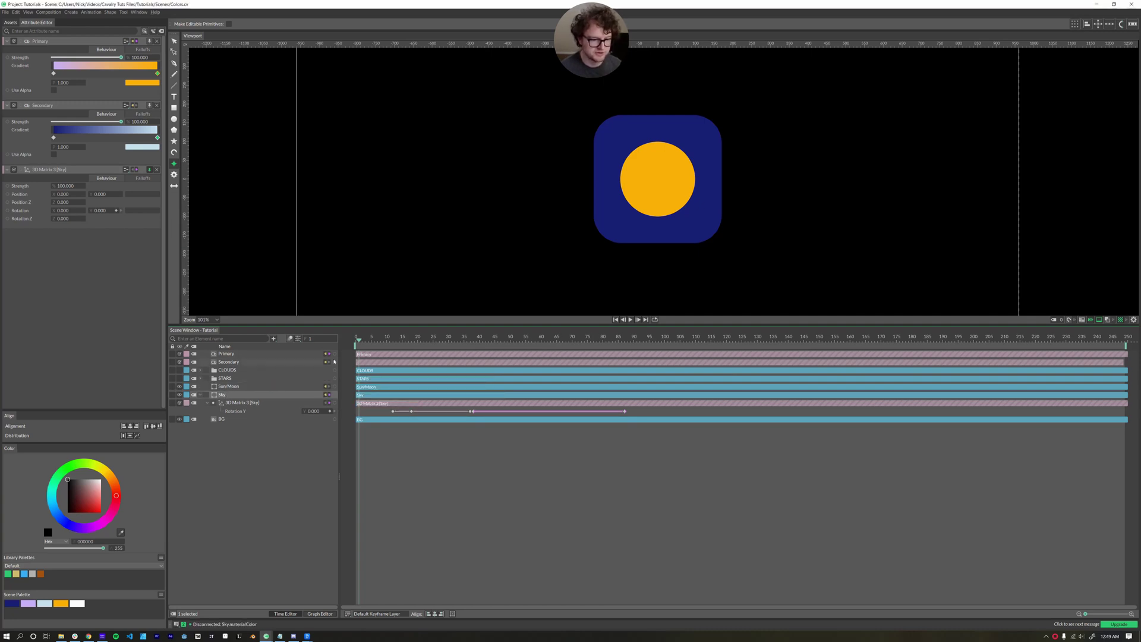
drag(335, 364, 241, 395)
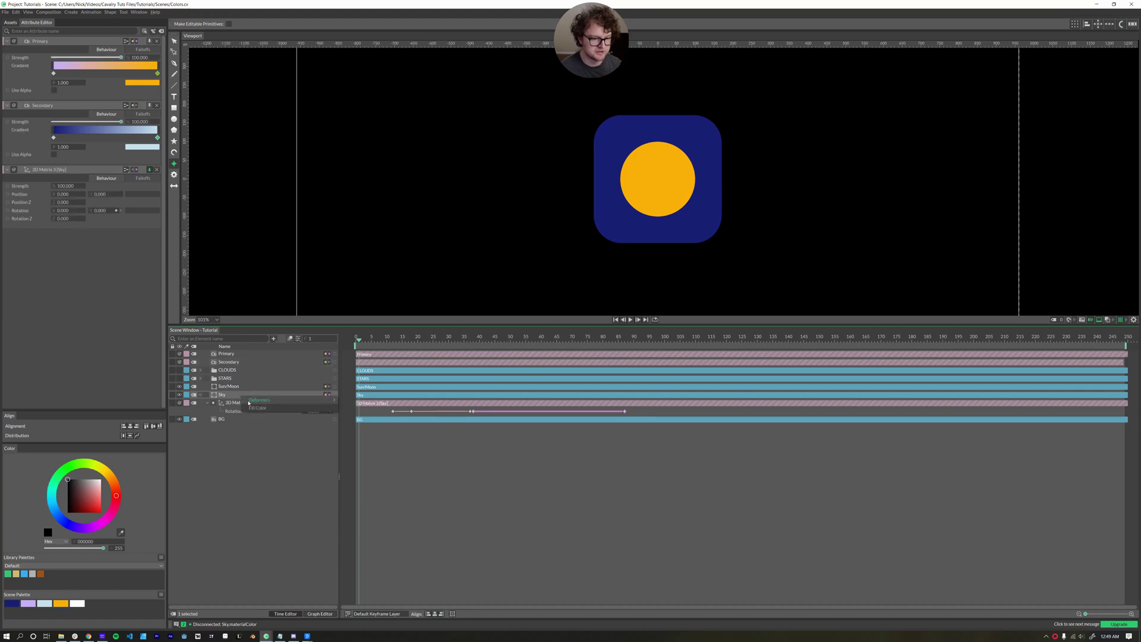
click(257, 408)
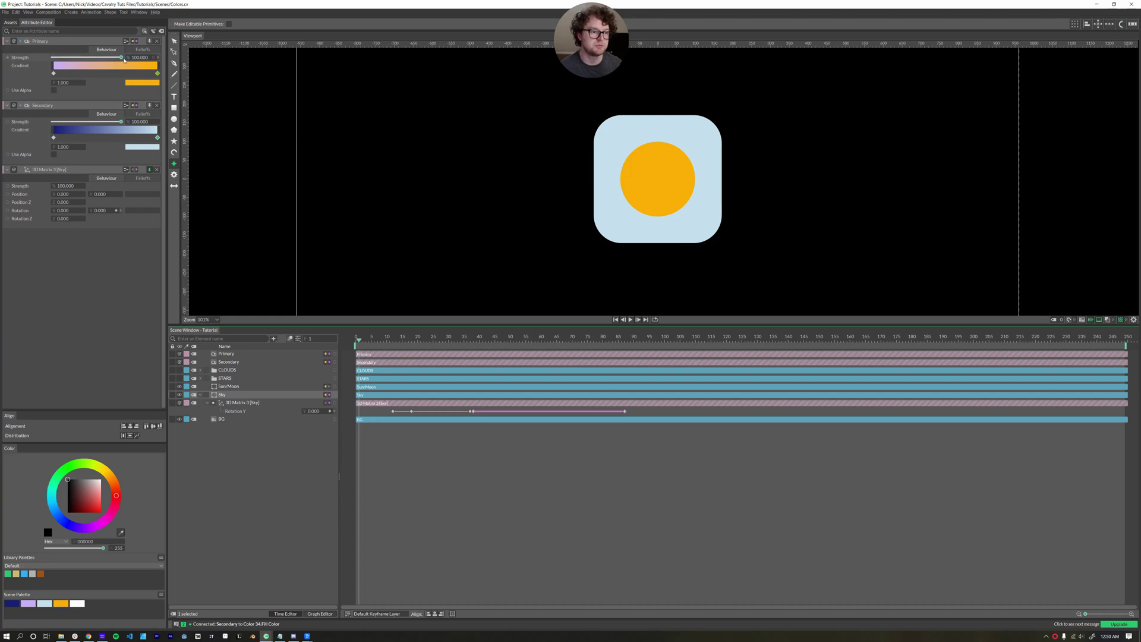
- Preview night colours by setting both blend strengths to 0, then restore 100
drag(122, 59, 25, 68)
drag(122, 122, 39, 126)
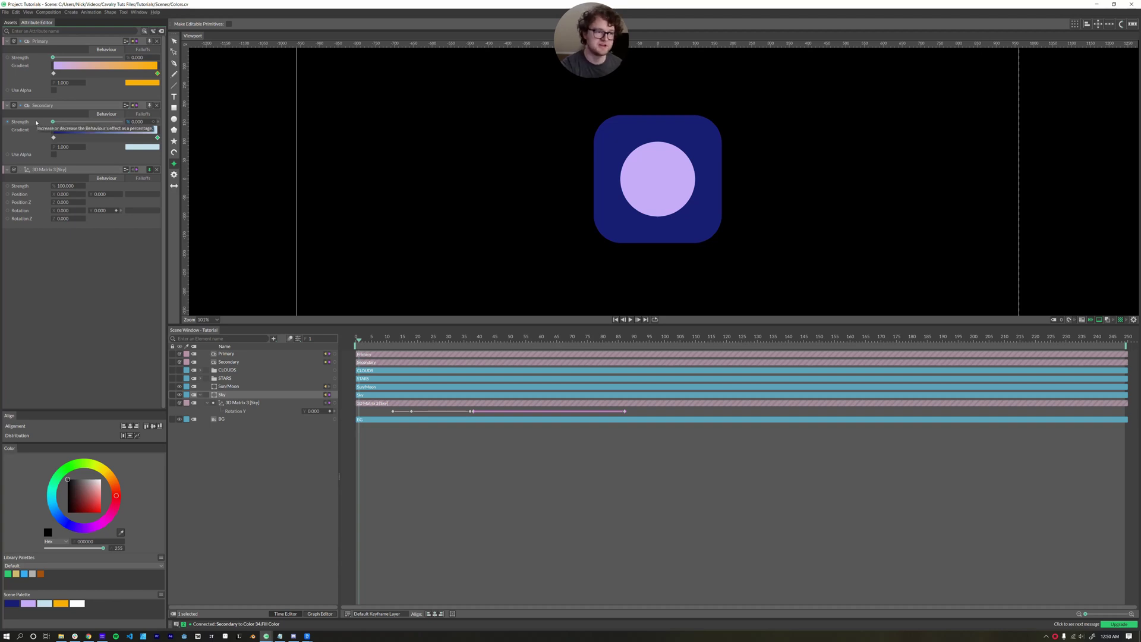
mouse_move(53, 58)
mouse_down()
mouse_move(143, 64)
mouse_move(52, 57)
mouse_up()
key(ctrl+z)
drag(66, 121, 123, 122)
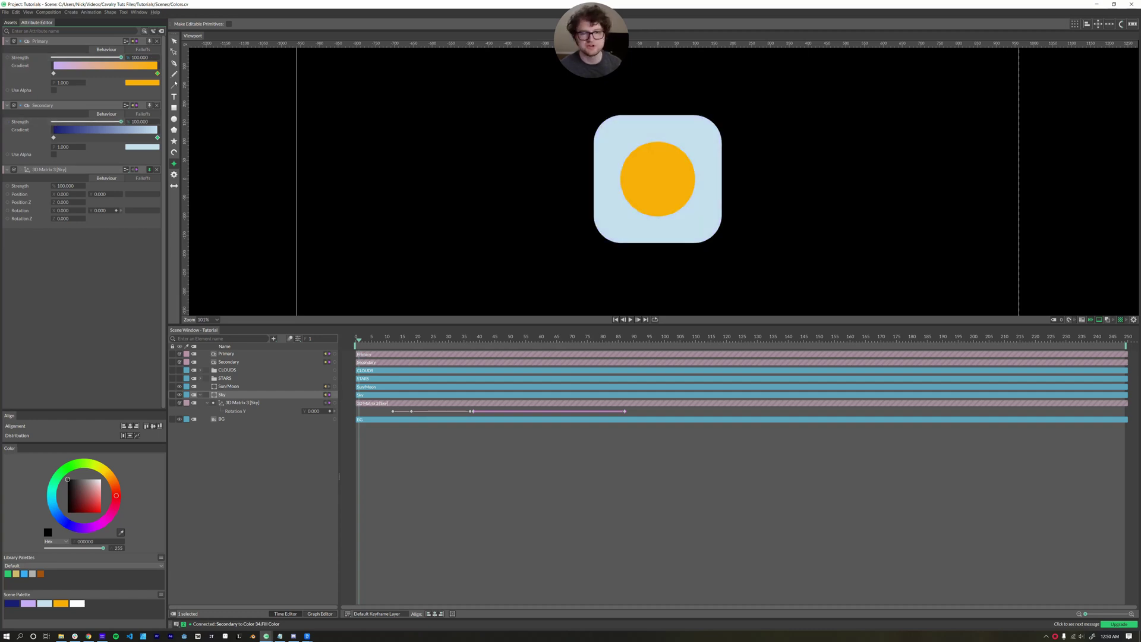
- Add Value 2 linked to Primary and Secondary Strength, and set it to 0
click(234, 479)
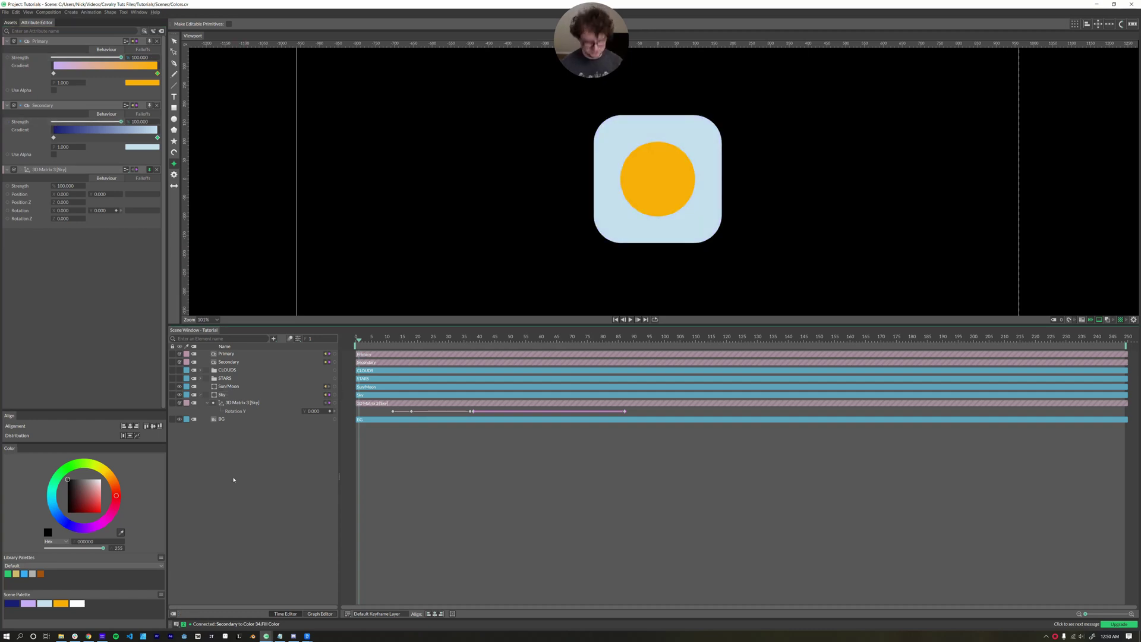
key(v)
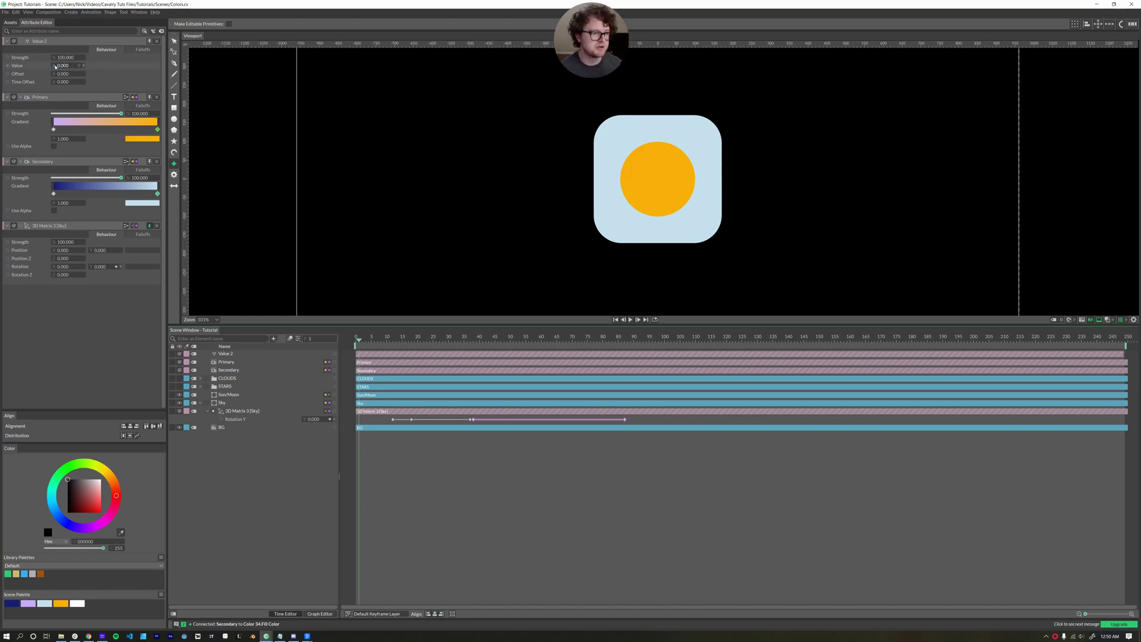
drag(55, 66, 143, 117)
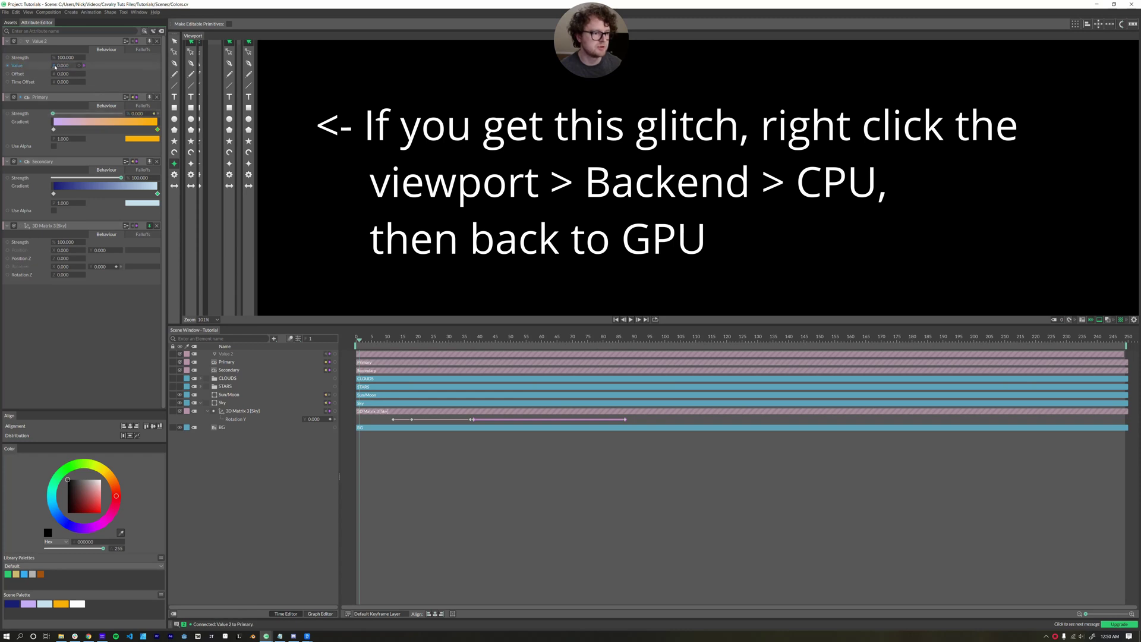
drag(54, 65, 139, 178)
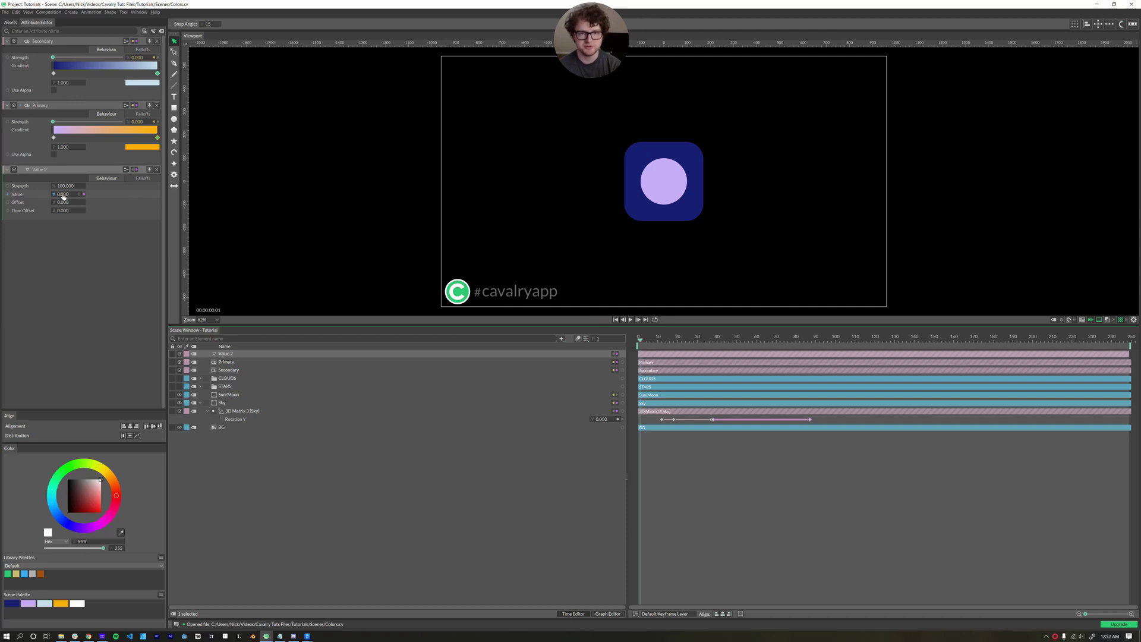
drag(64, 196, 152, 210)
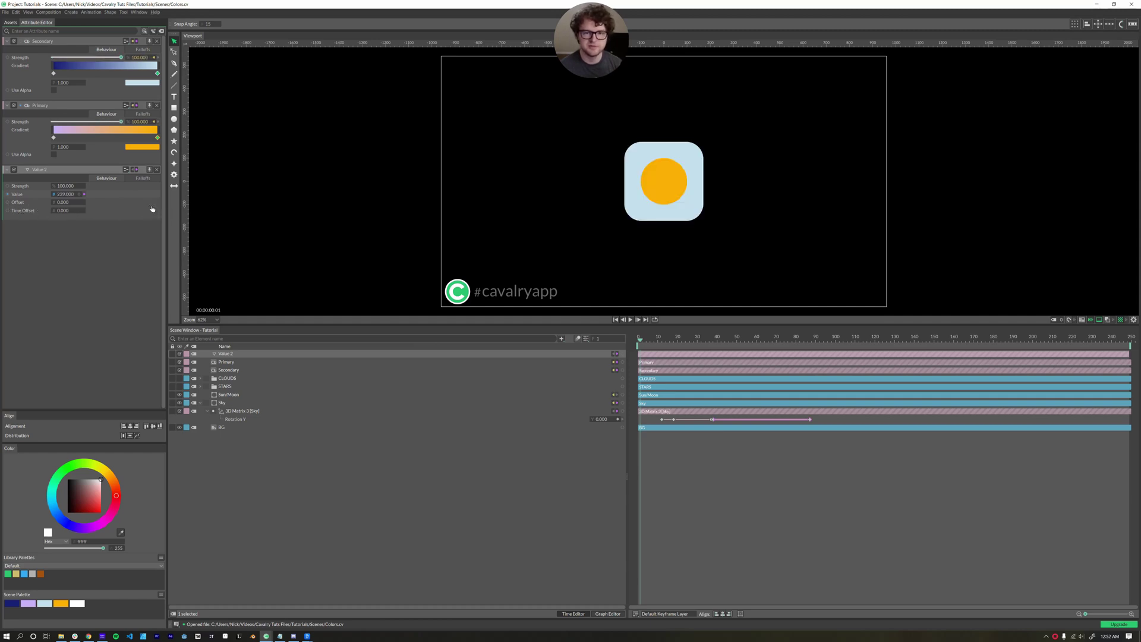
double_click(65, 193)
text(0)
key(Return)
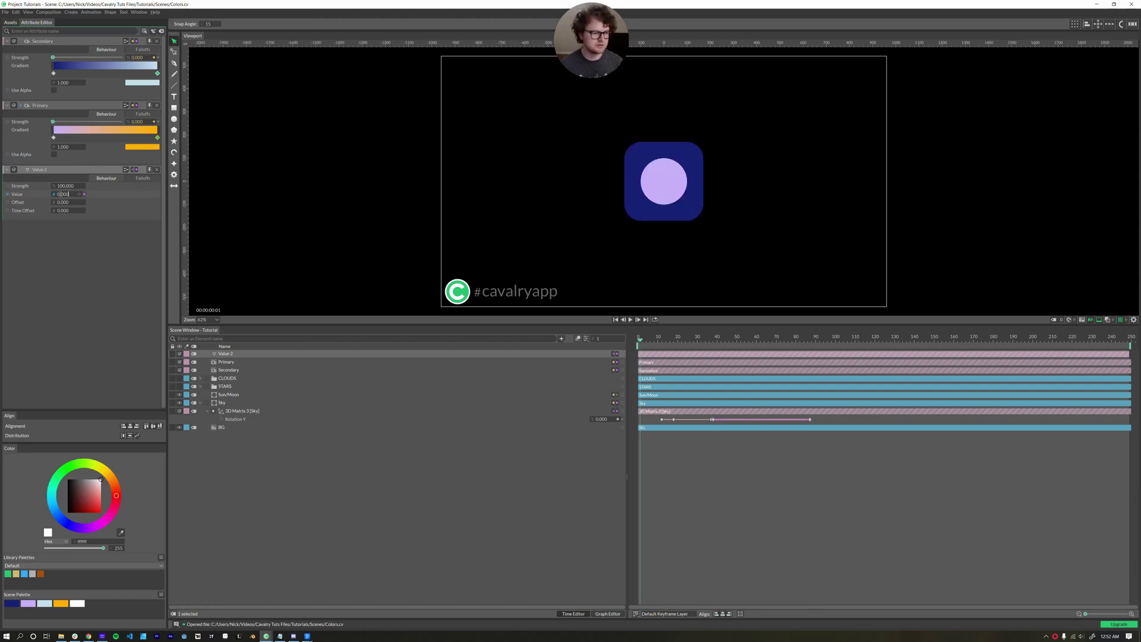
- Select Sky's 3D Matrix and scrub to frame 77 to read the flip rotation
click(330, 420)
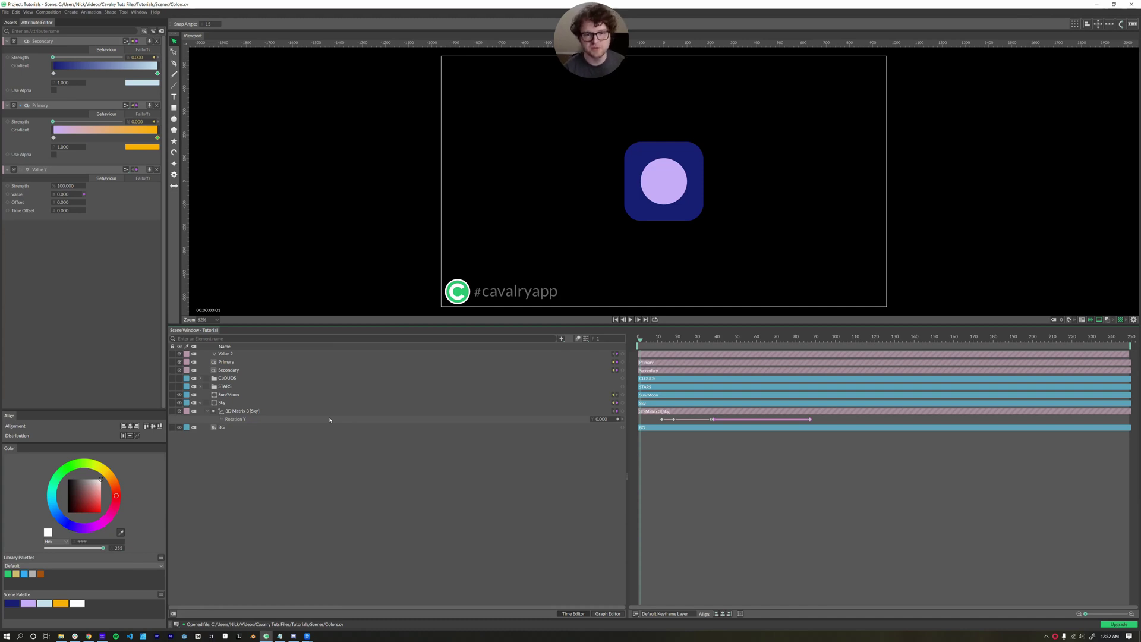
click(316, 411)
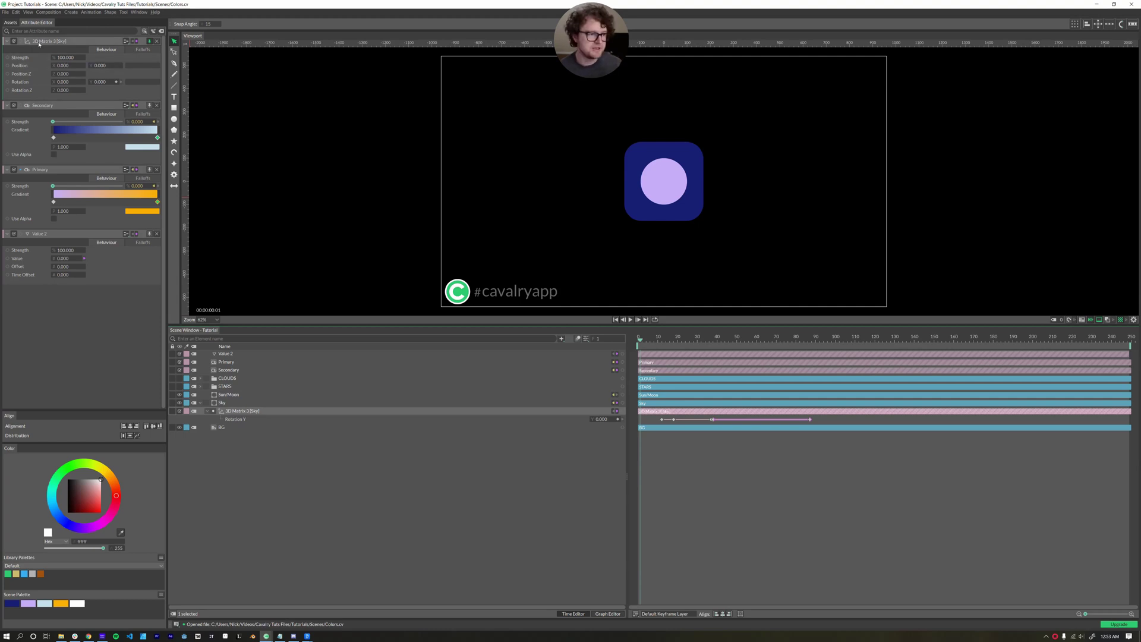
click(106, 88)
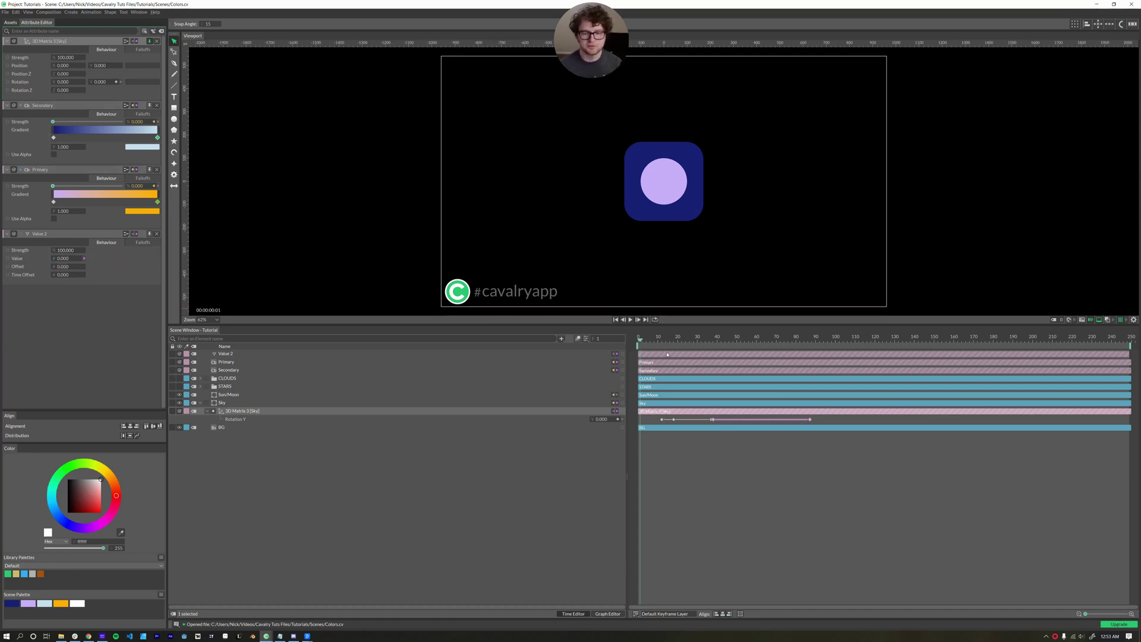
click(648, 337)
drag(650, 339, 790, 359)
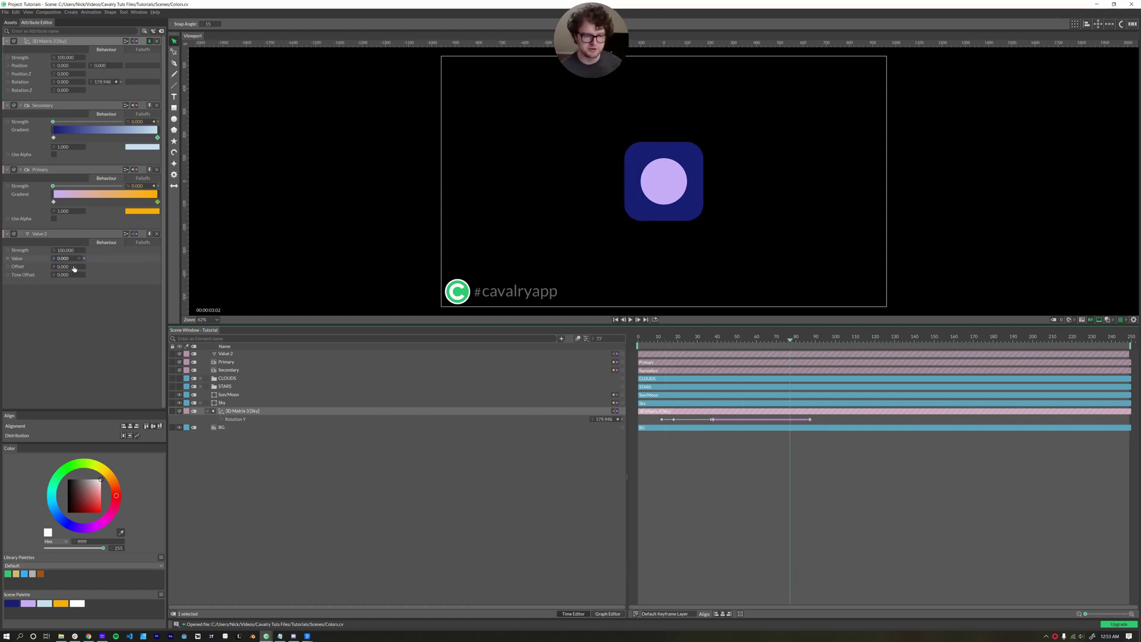
- Add a Number Range element by searching 'numb'
click(267, 484)
key(Tab)
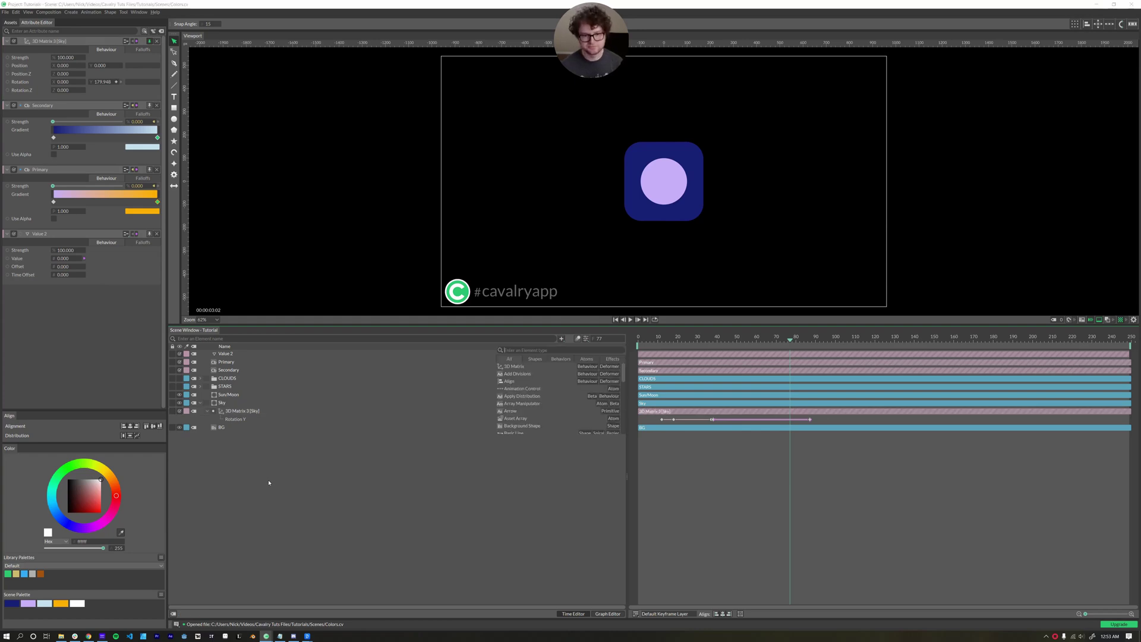
text(numb)
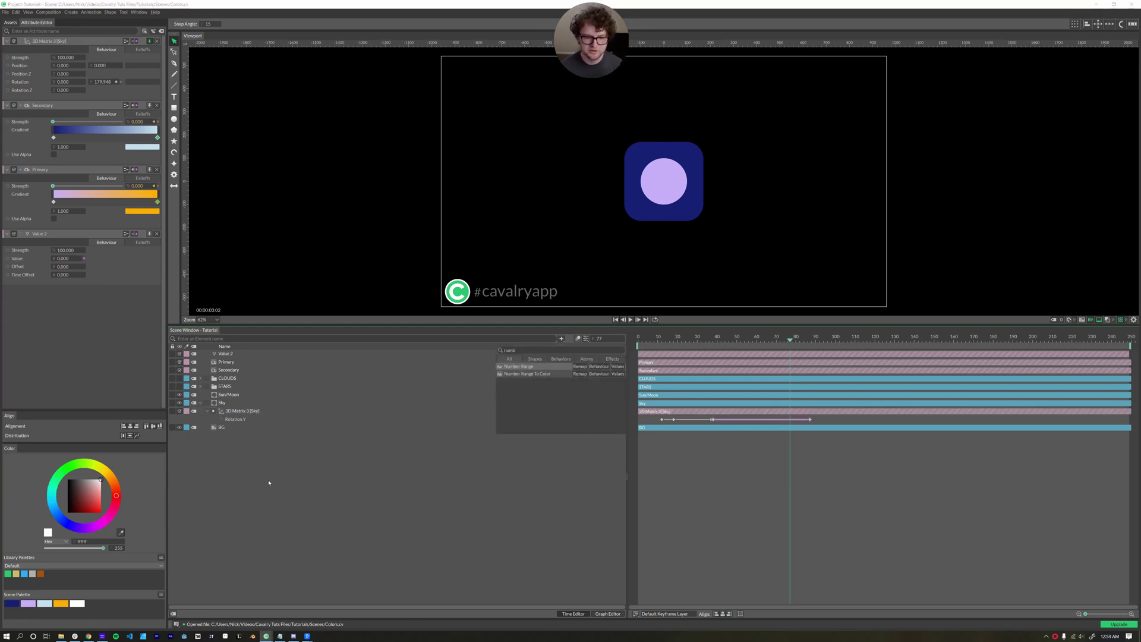
key(Return)
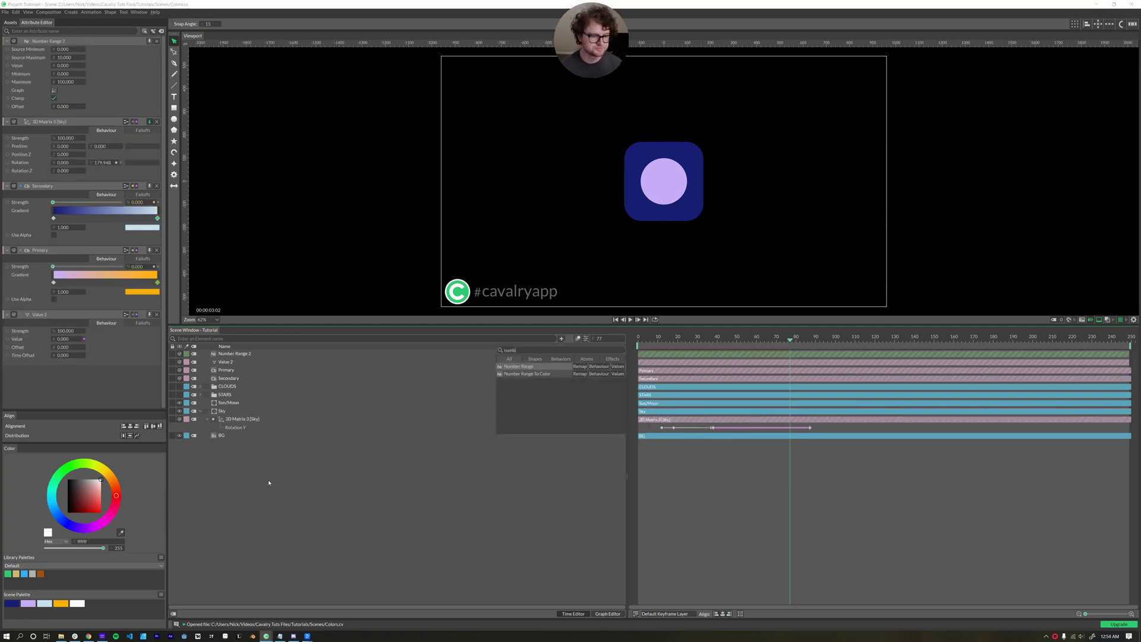
click(212, 354)
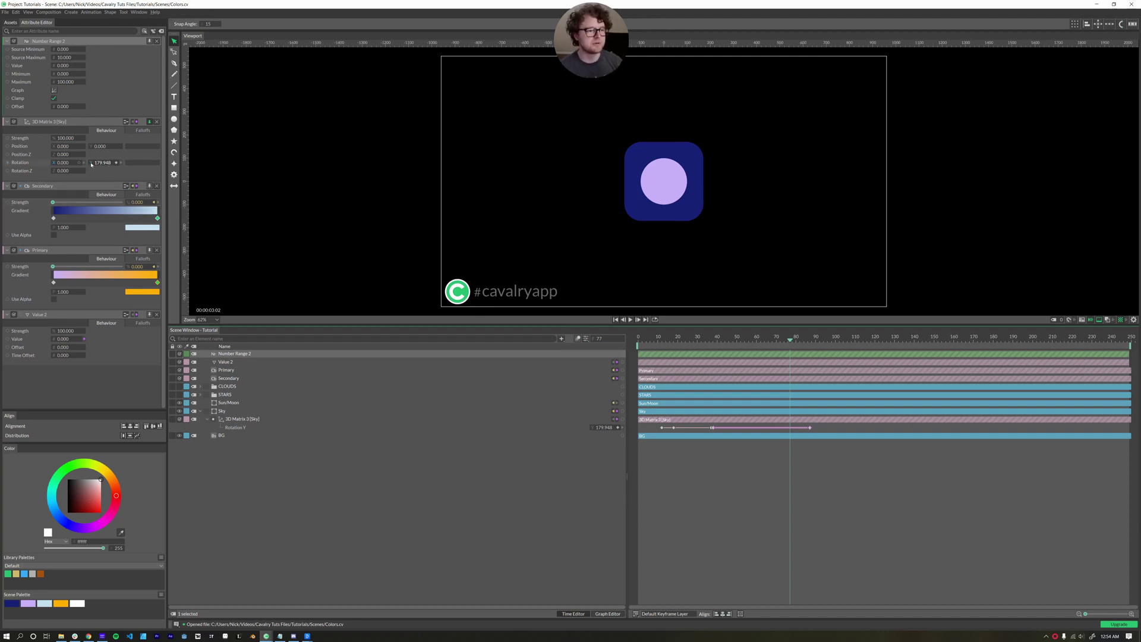
- Feed Sky's Rotation Y into Number Range 2 and set Source Maximum to 180
drag(91, 164, 60, 67)
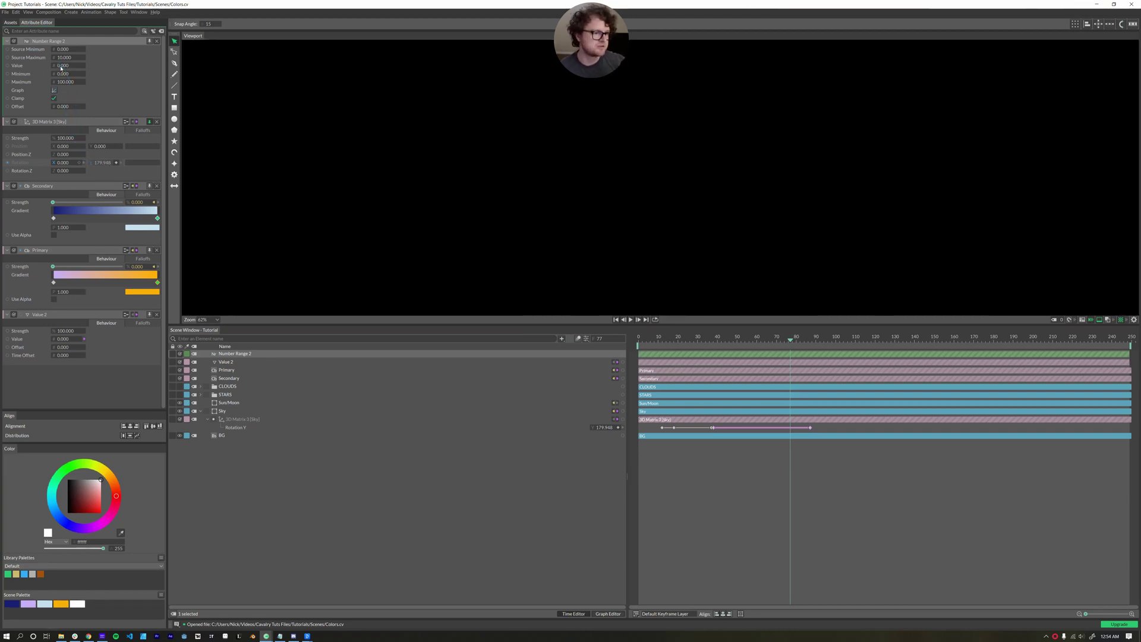
drag(61, 68, 61, 66)
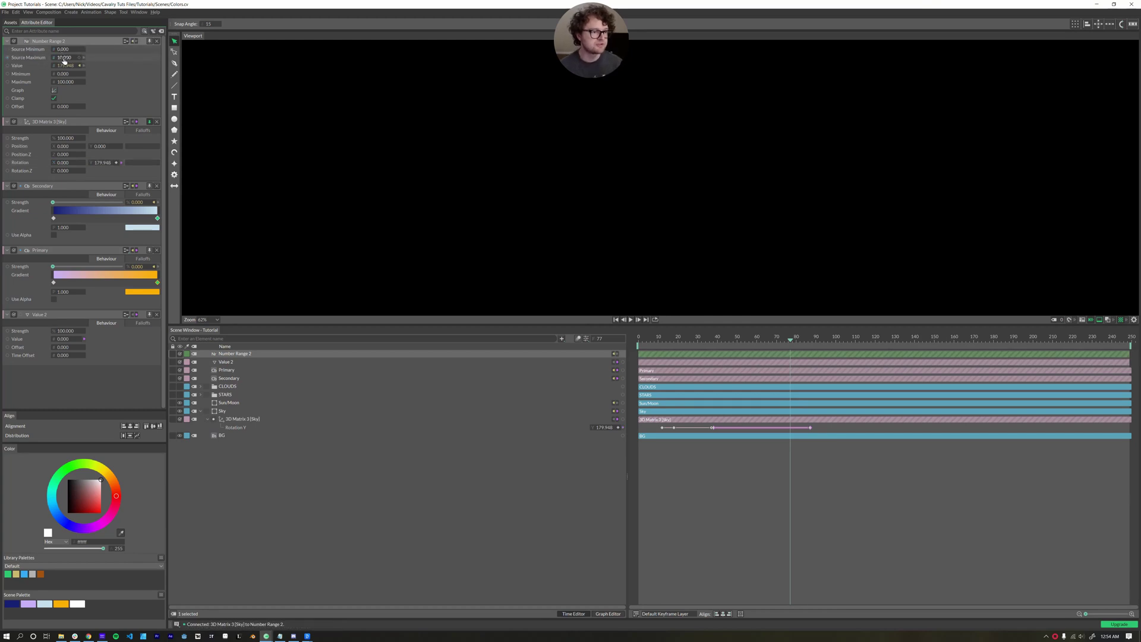
double_click(65, 57)
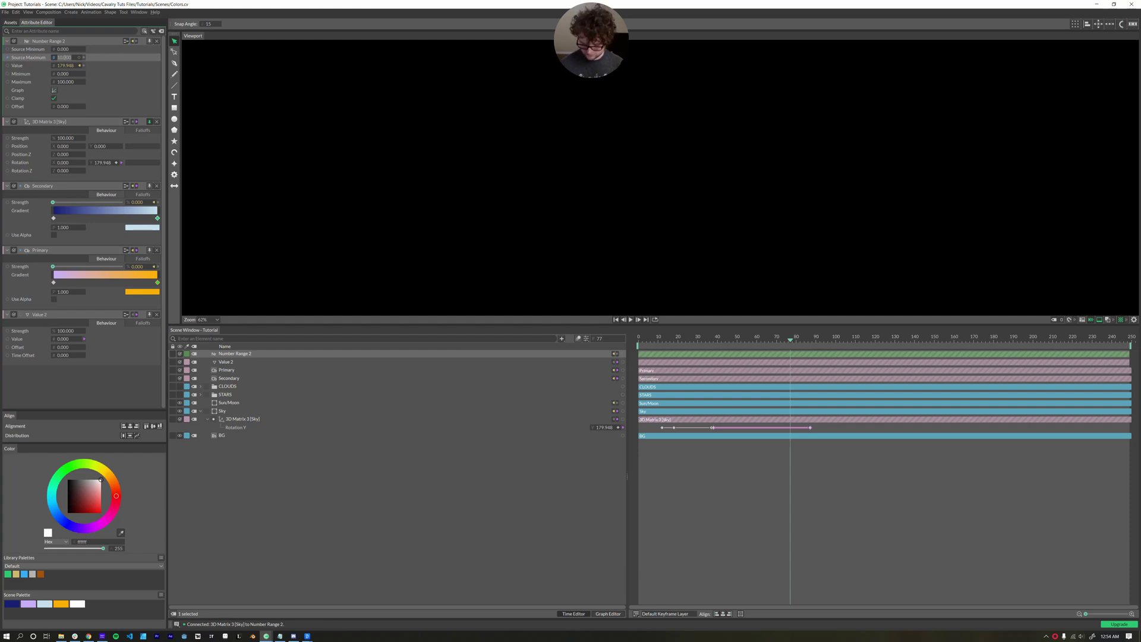
text(180)
key(Return)
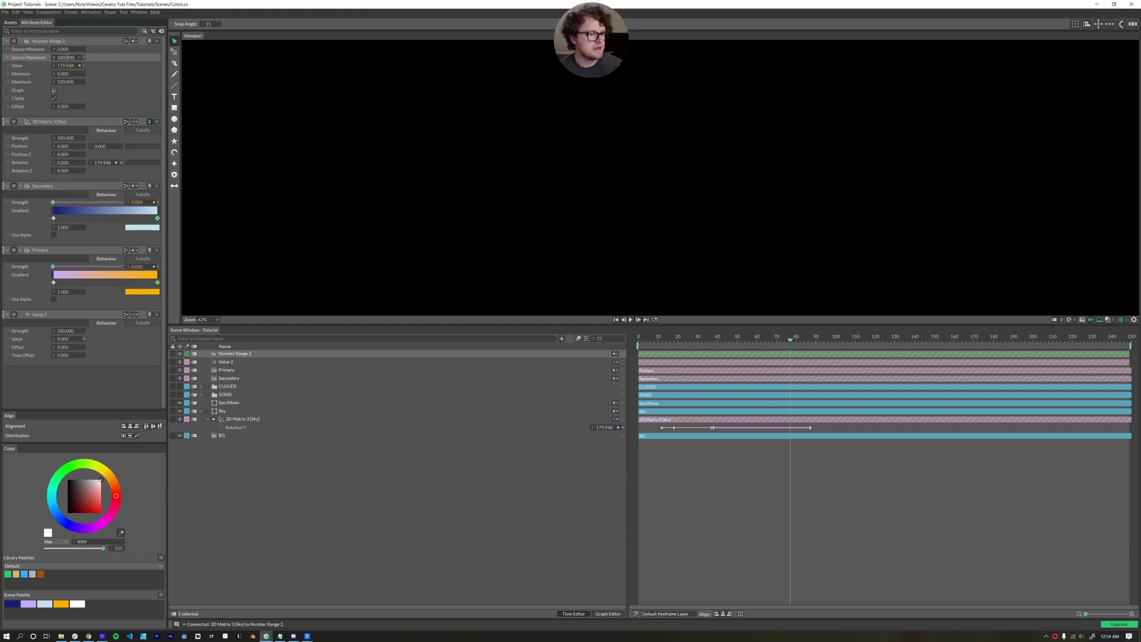
- Wire Number Range 2's output onward to another attribute
click(63, 82)
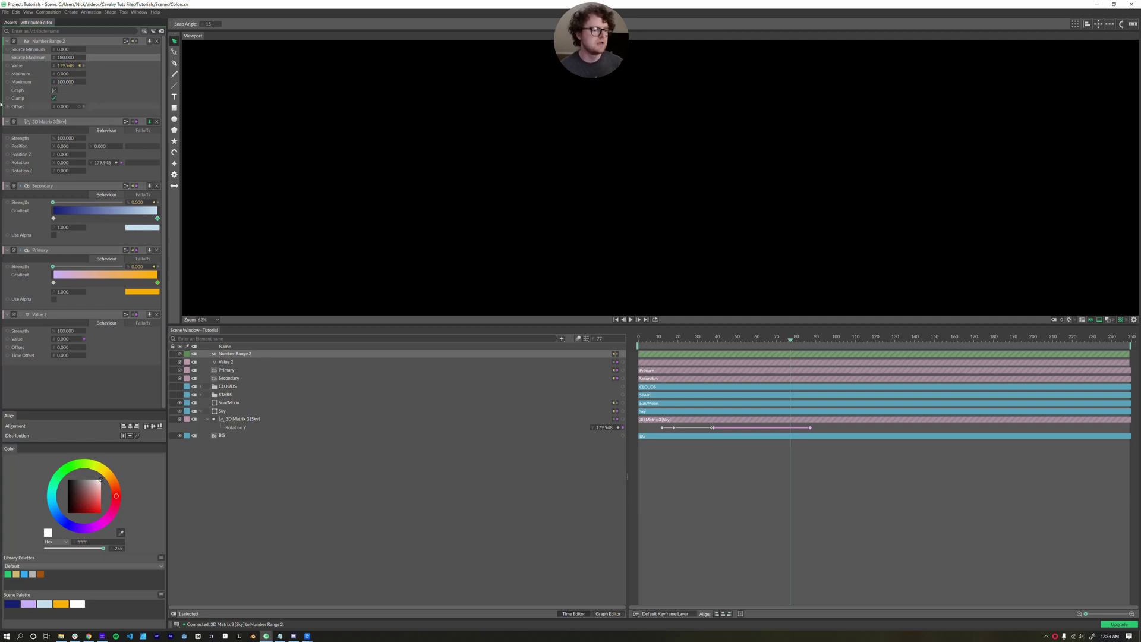
click(21, 41)
drag(22, 42, 16, 340)
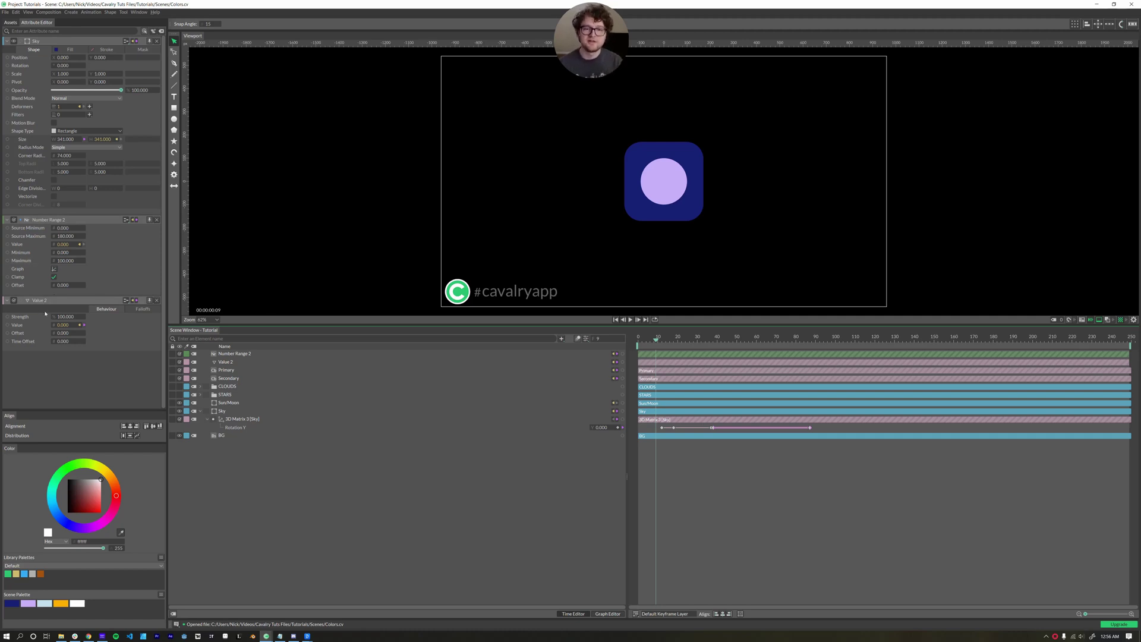
- Play and scrub the flip around frames 22–38 to check the night-to-day colour shift
drag(655, 340, 684, 344)
key(space)
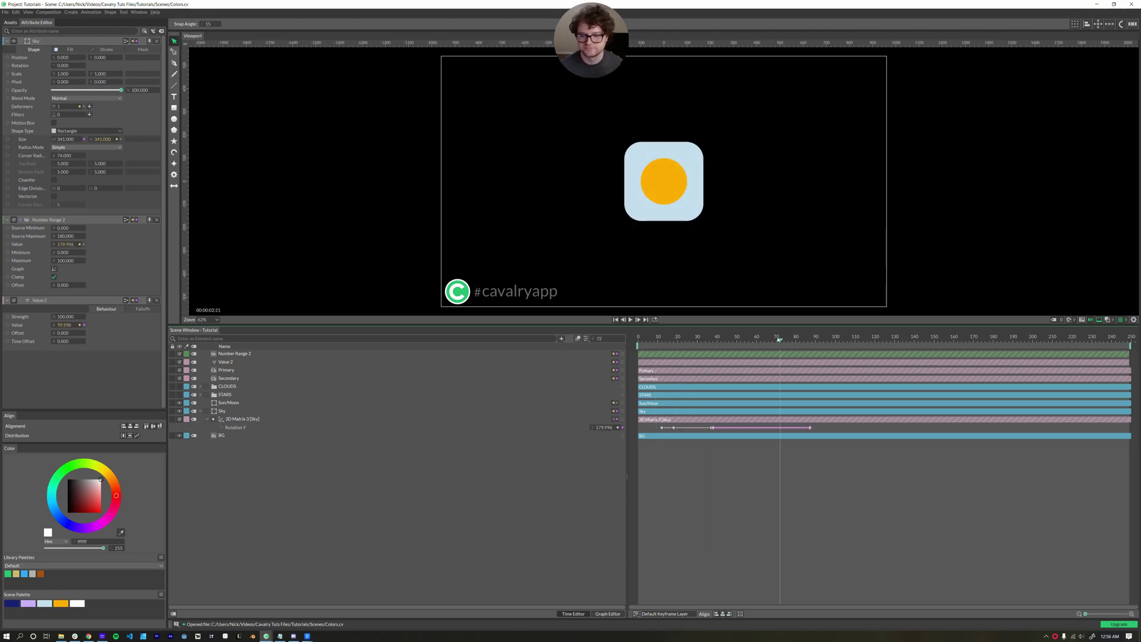
drag(776, 339, 715, 349)
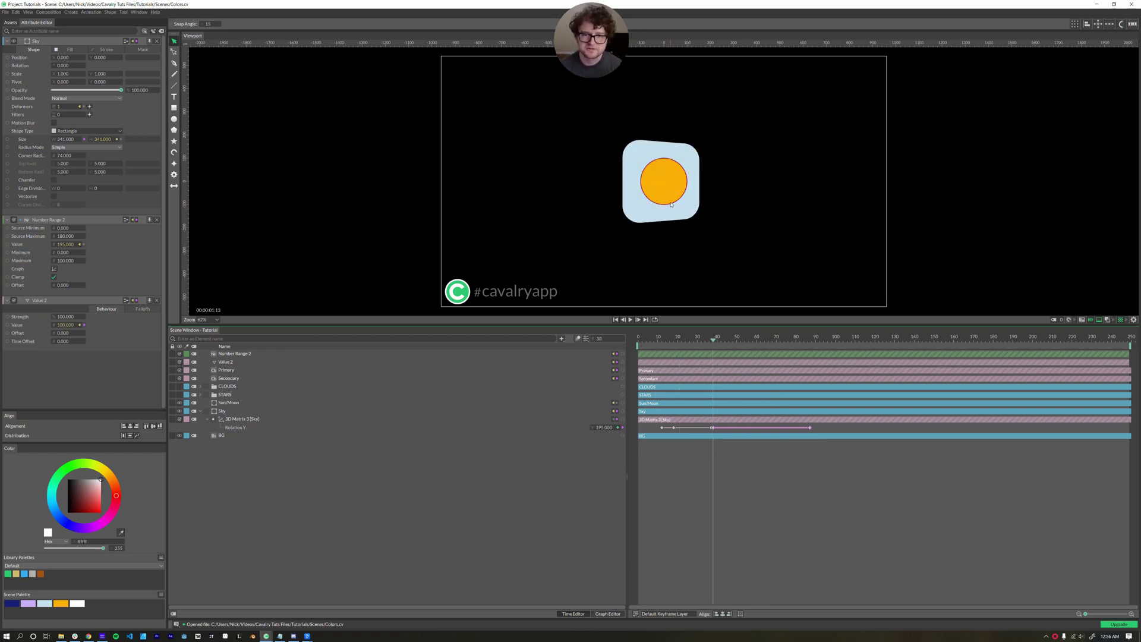
mouse_move(713, 343)
mouse_down()
mouse_move(667, 347)
mouse_move(705, 355)
mouse_up()
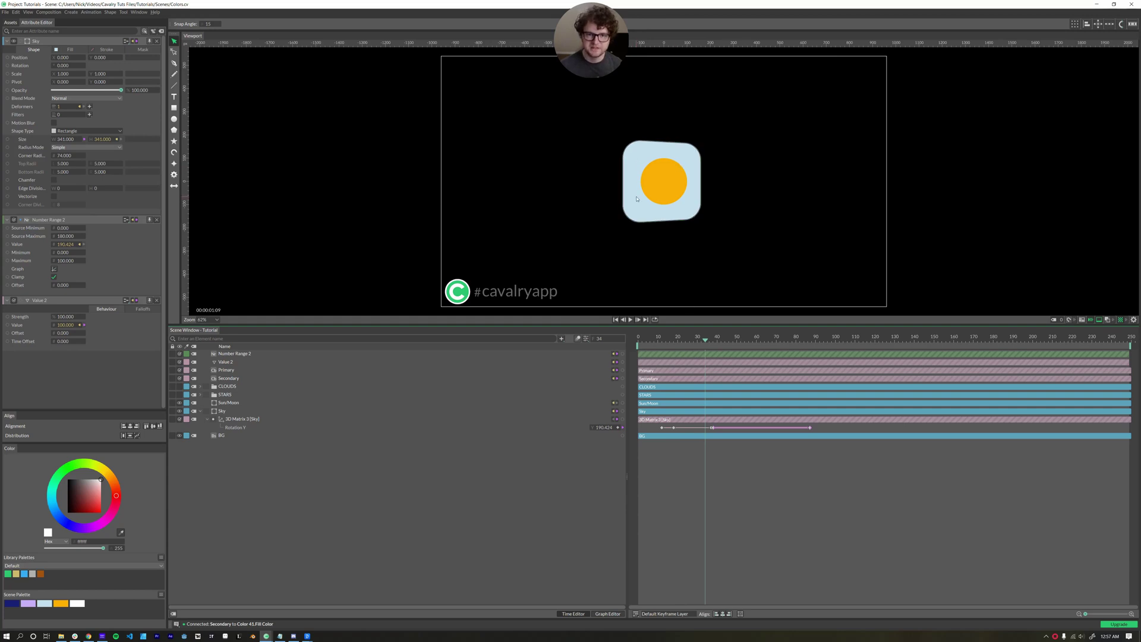
- Add an If Else element via the 'if' search and turn its Condition on
drag(705, 340, 693, 340)
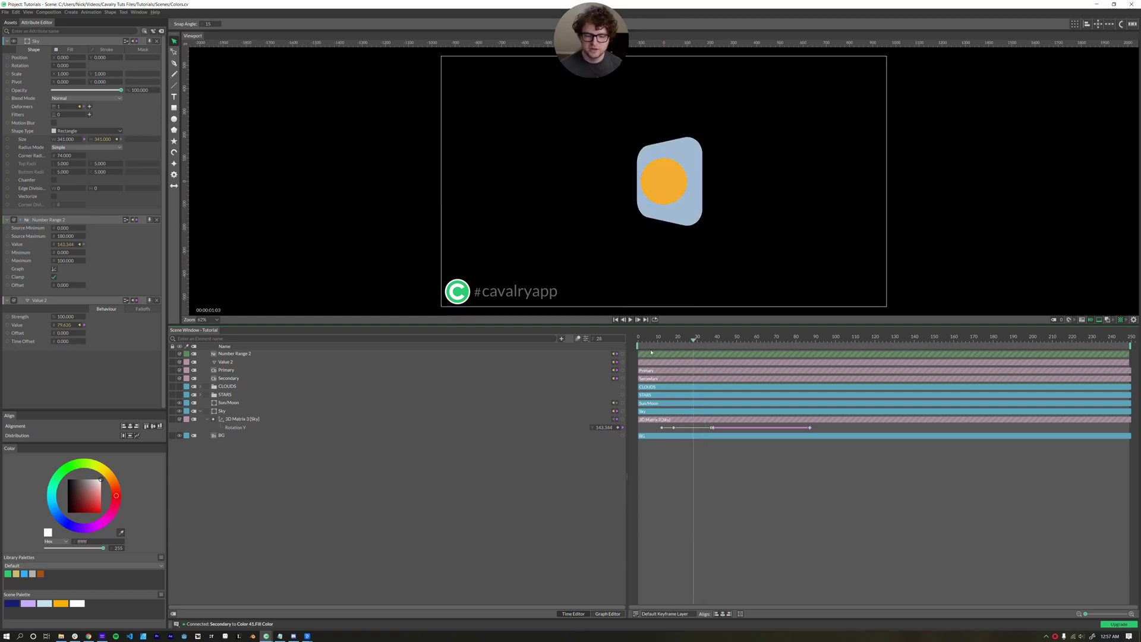
key(Tab)
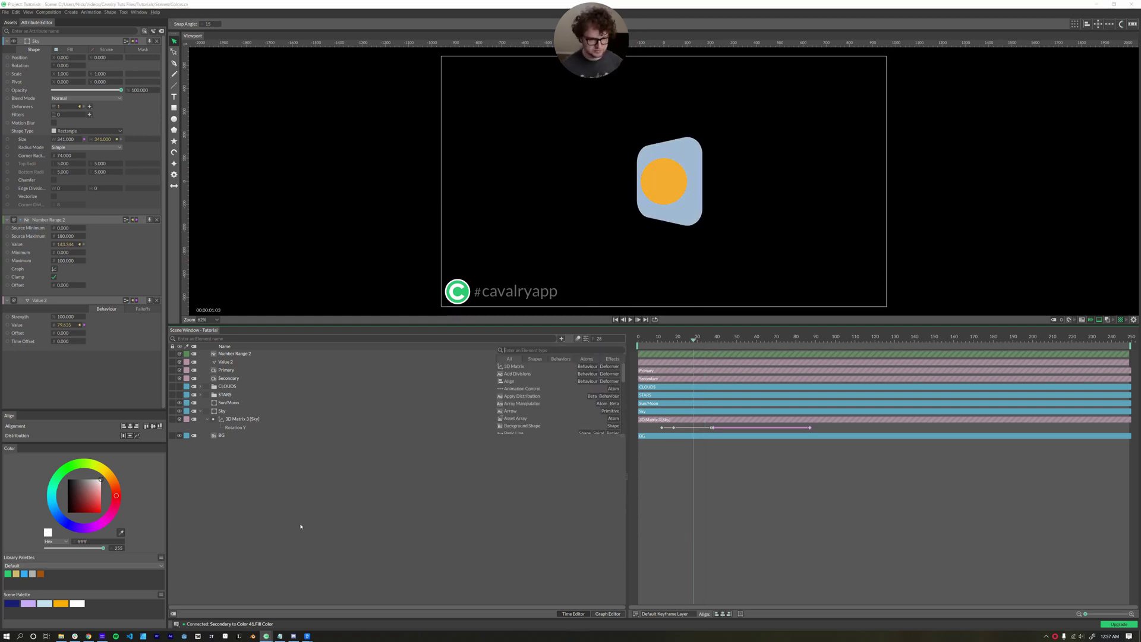
text(if)
key(Return)
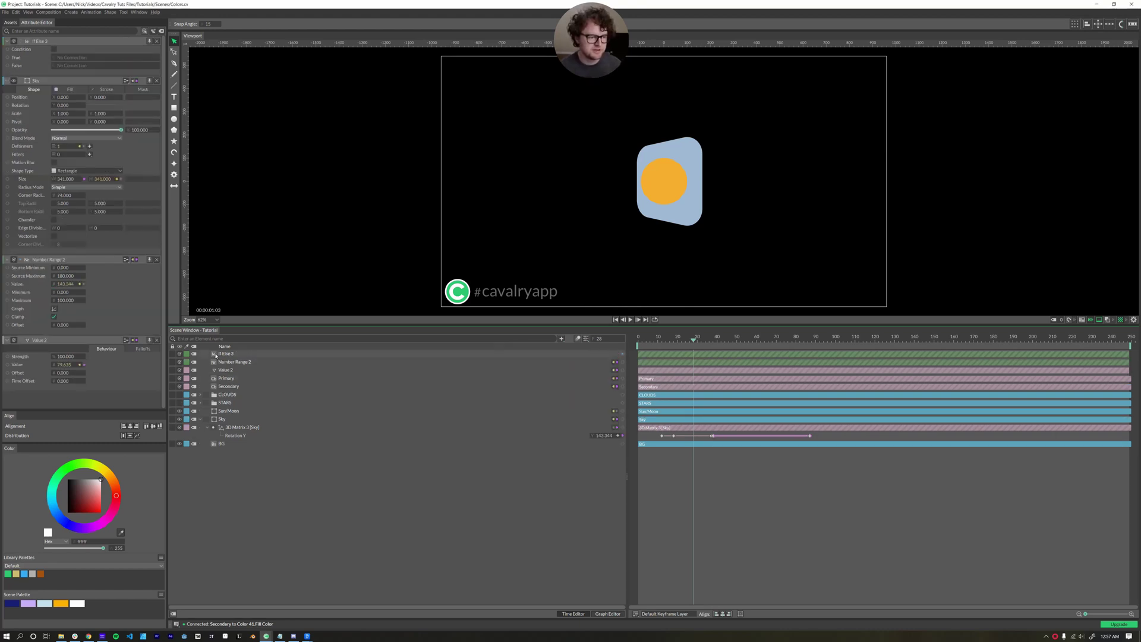
click(215, 354)
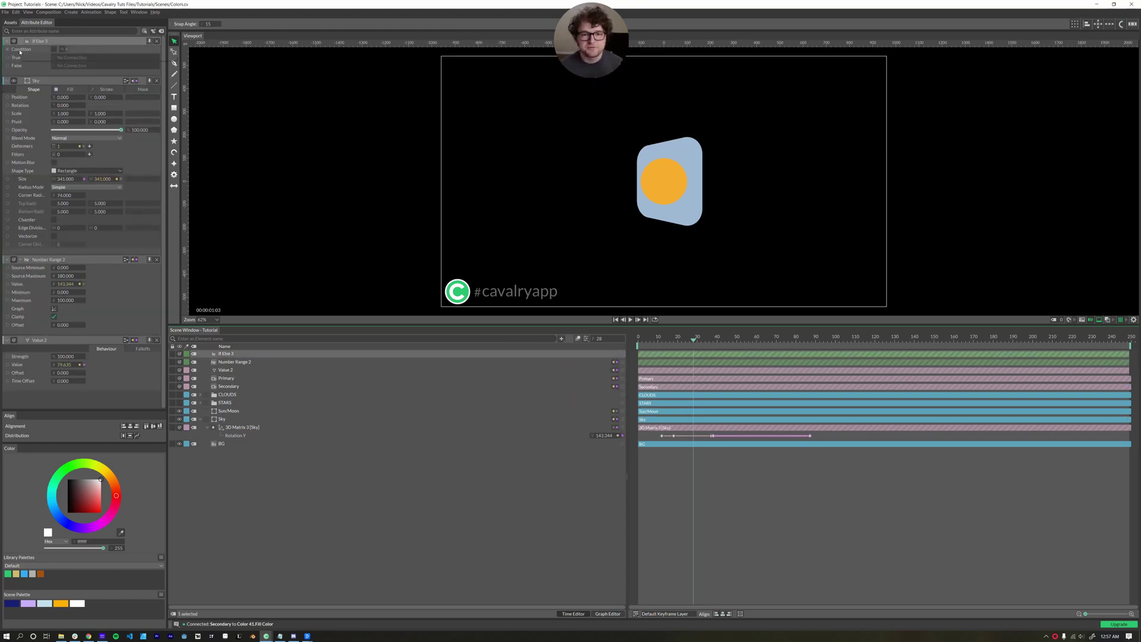
click(53, 50)
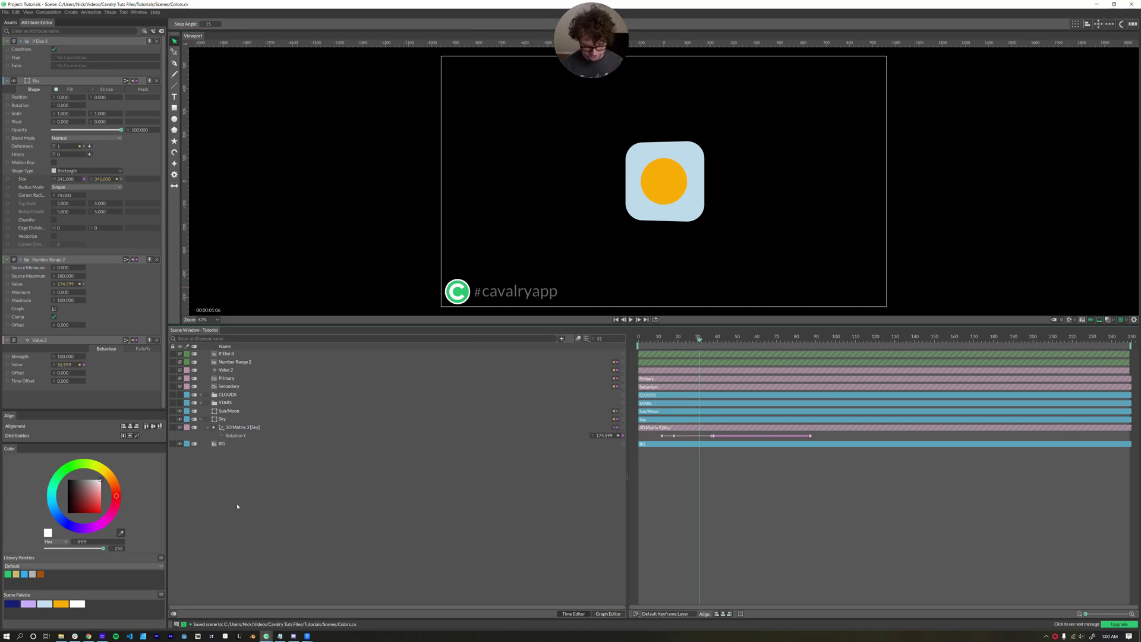
- Add two Shape to Shader elements from the 'shader' search
key(Tab)
text(shader)
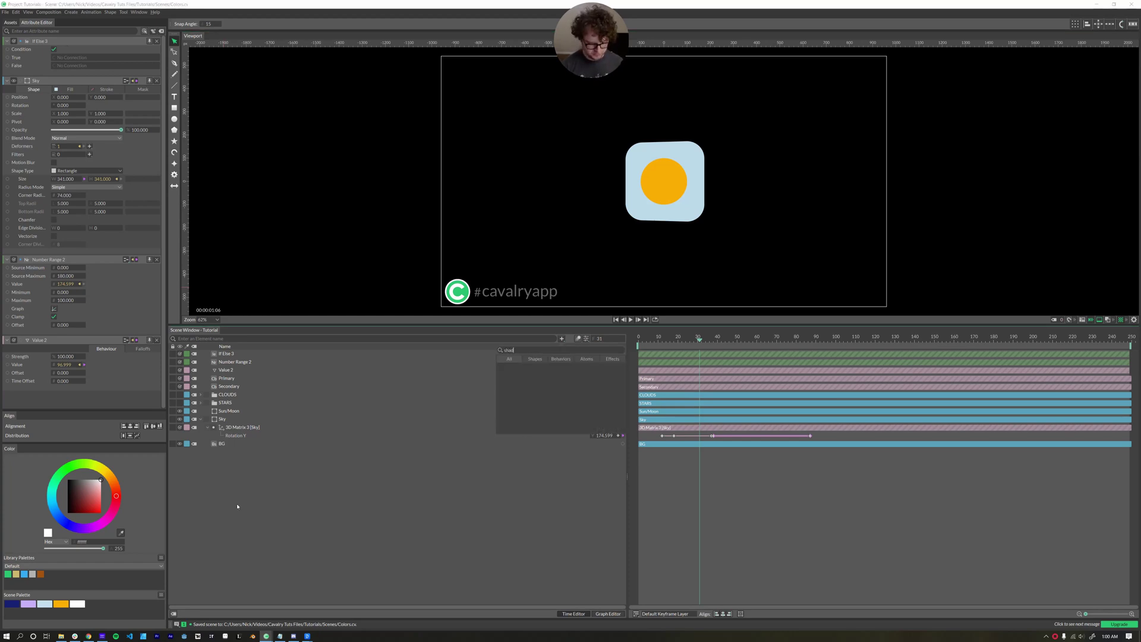
key(Up)
key(Up)
key(Up)
key(Up)
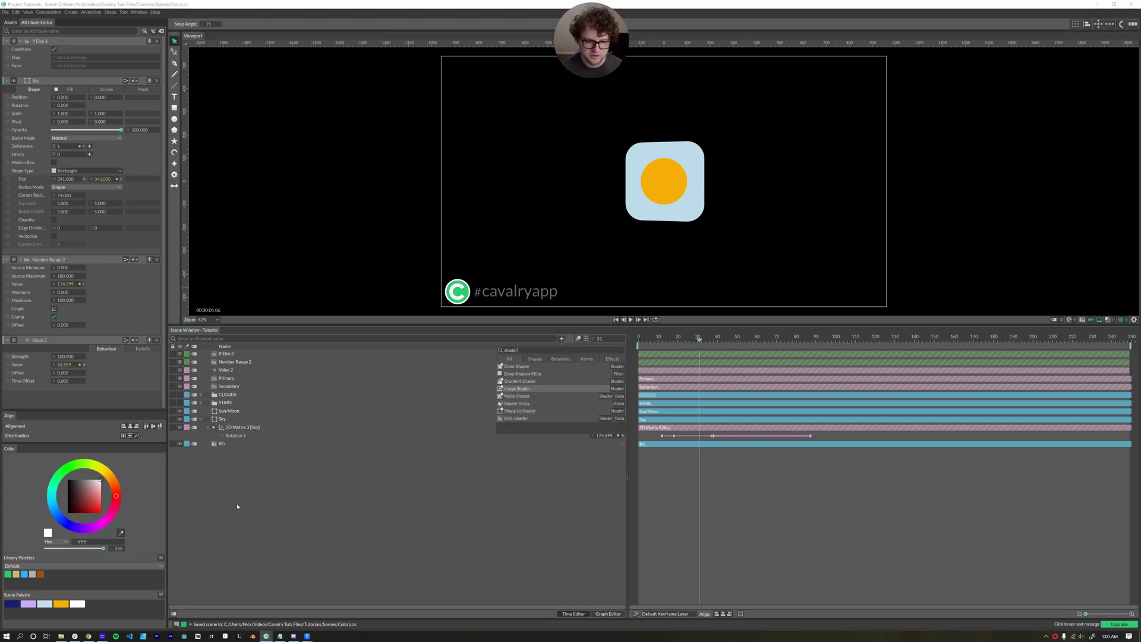
key(Up)
key(Down)
key(Down)
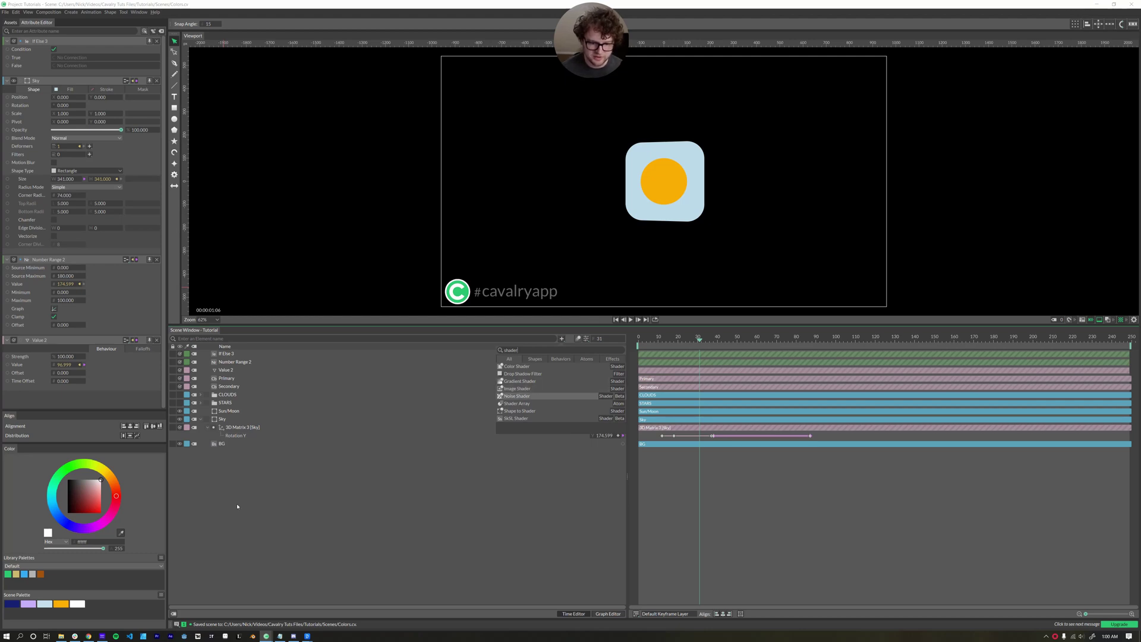
key(Down)
key(Down)
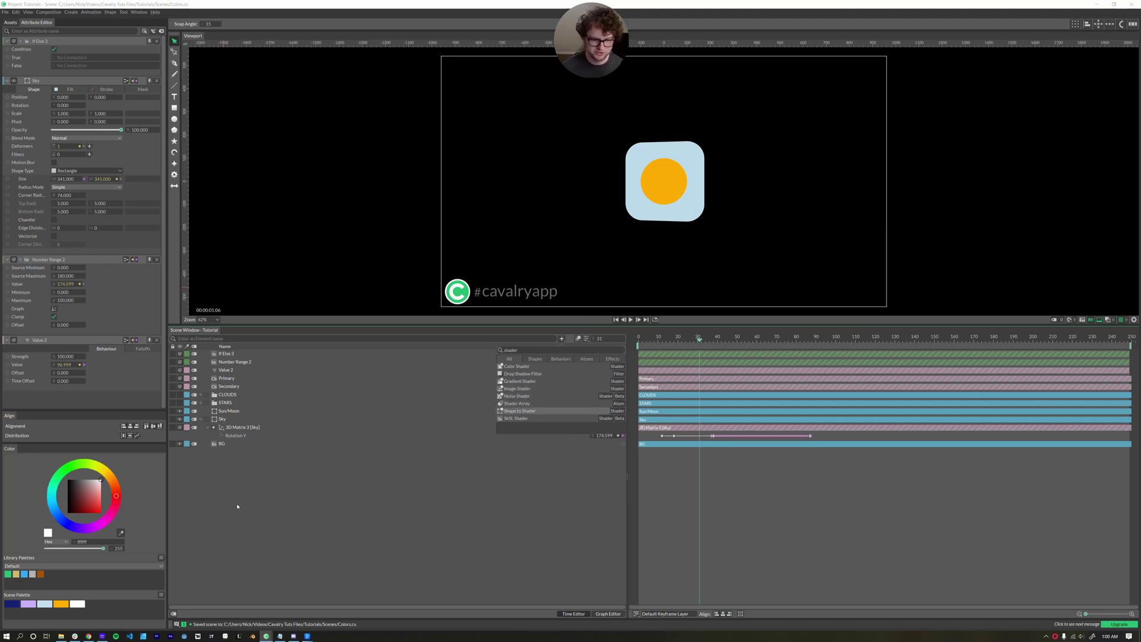
key(Return)
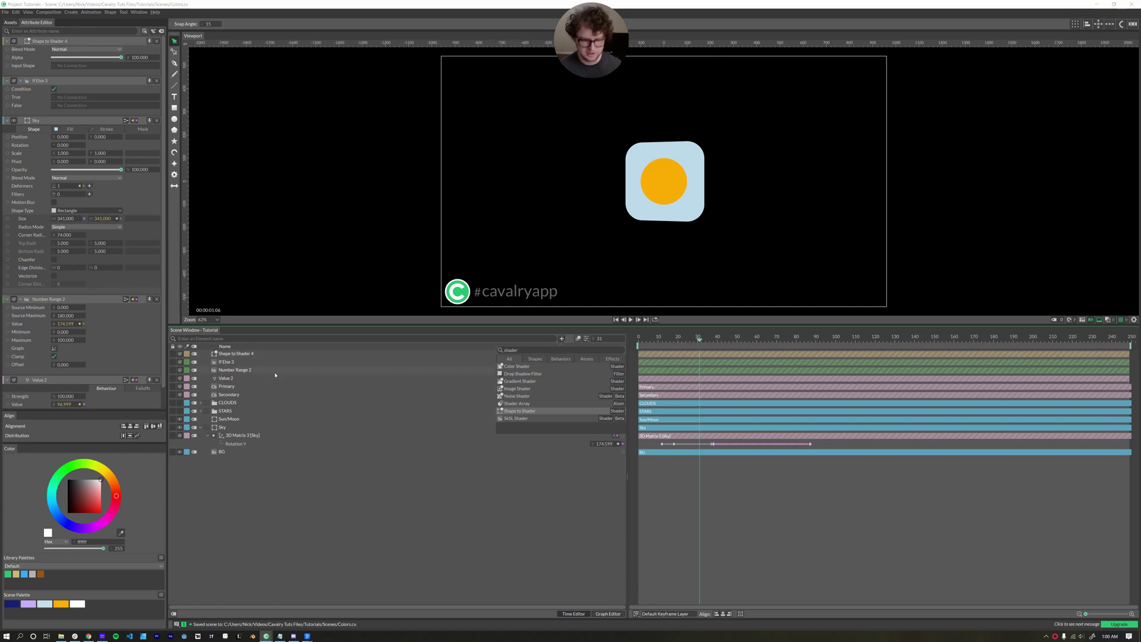
key(Return)
- Rename the two shader elements Cloud Shader and Stars Shader
key(Escape)
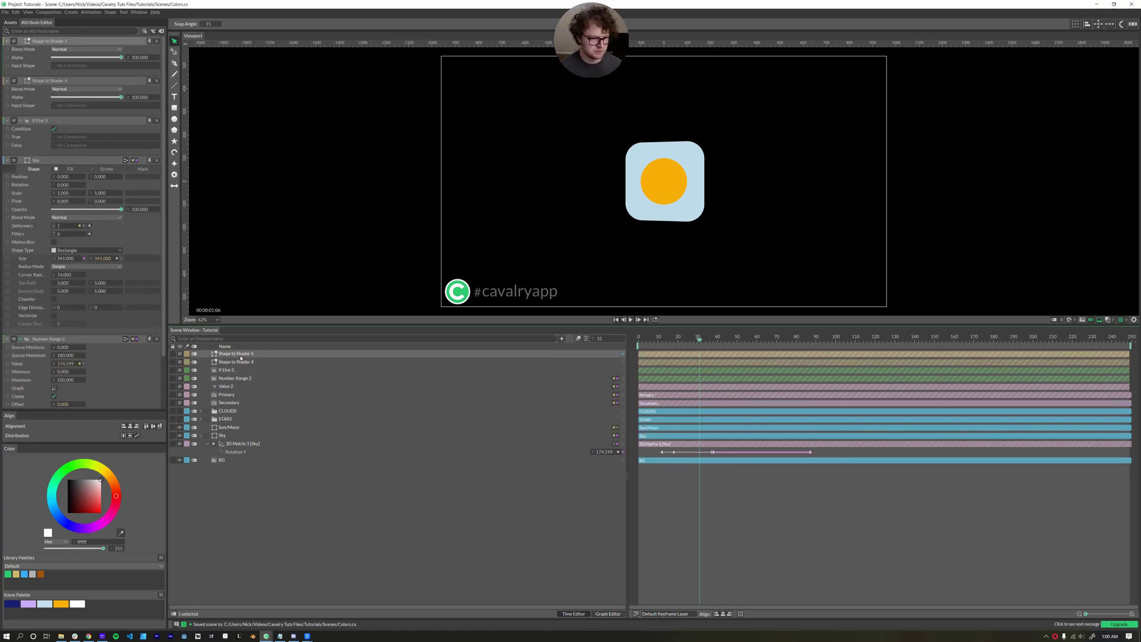
key(F2)
text(Cloud Shader)
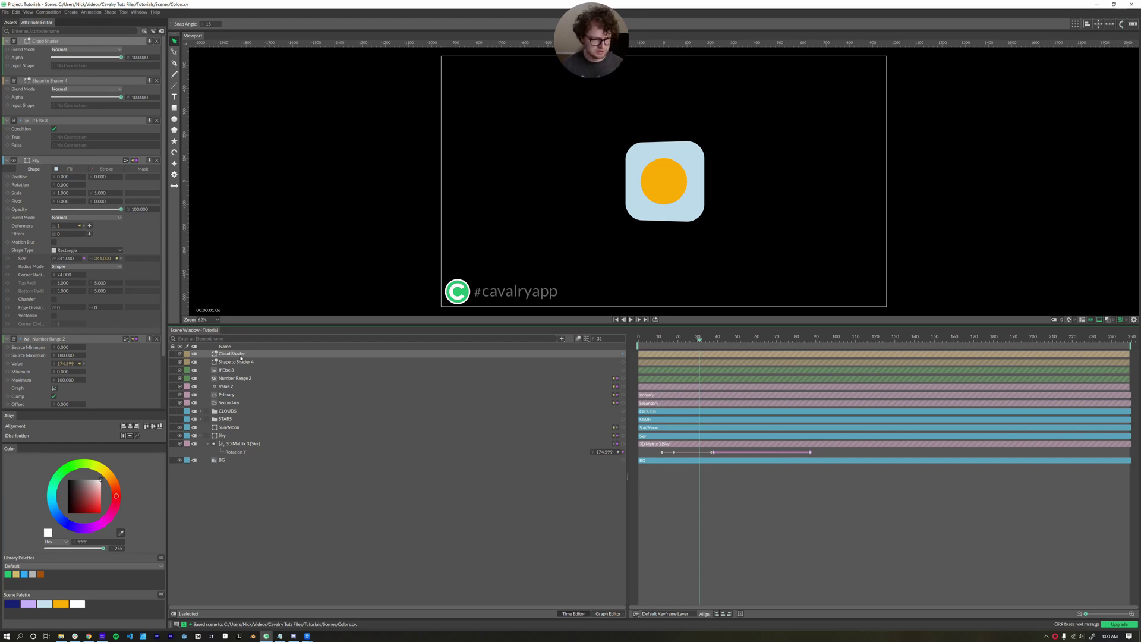
click(241, 360)
key(F2)
text(Stars Sha)
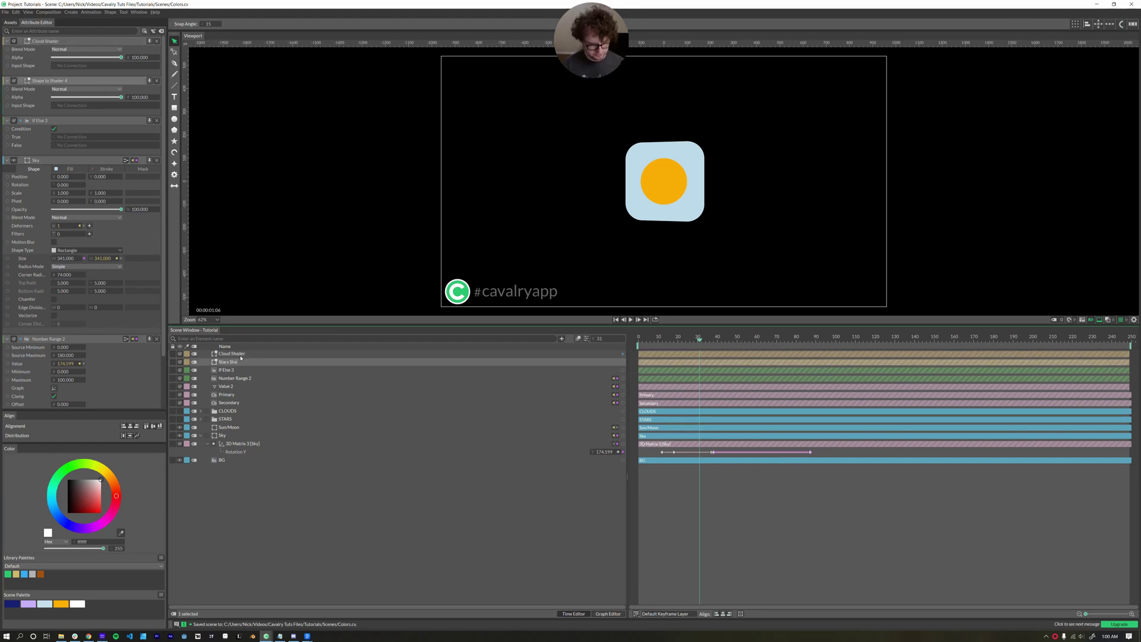
text(der)
key(Return)
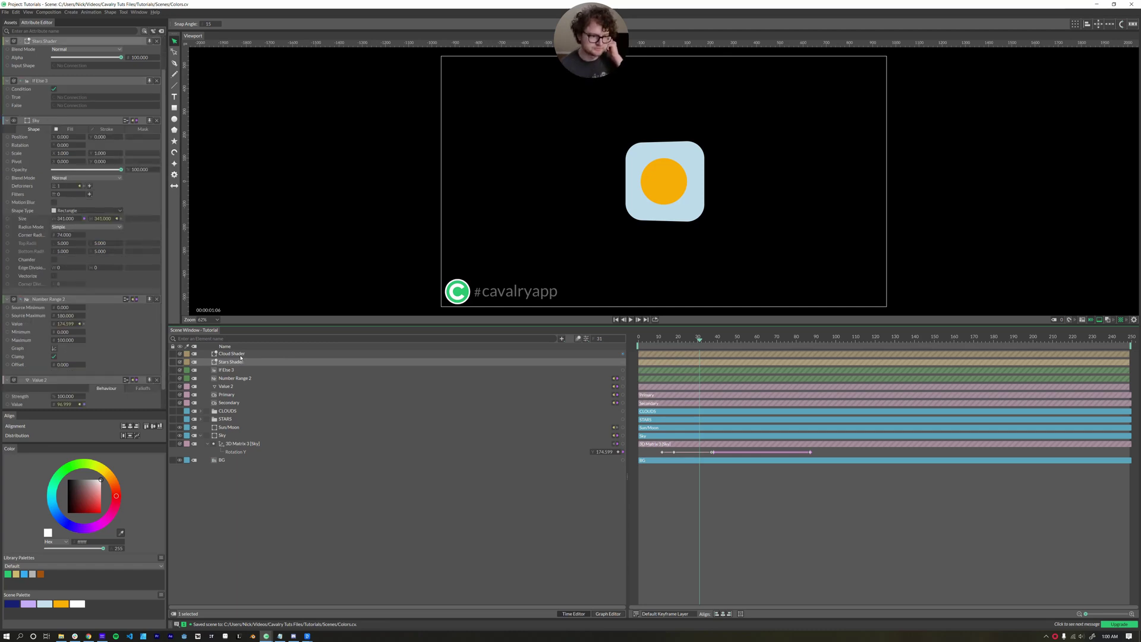
ctrl+click(219, 355)
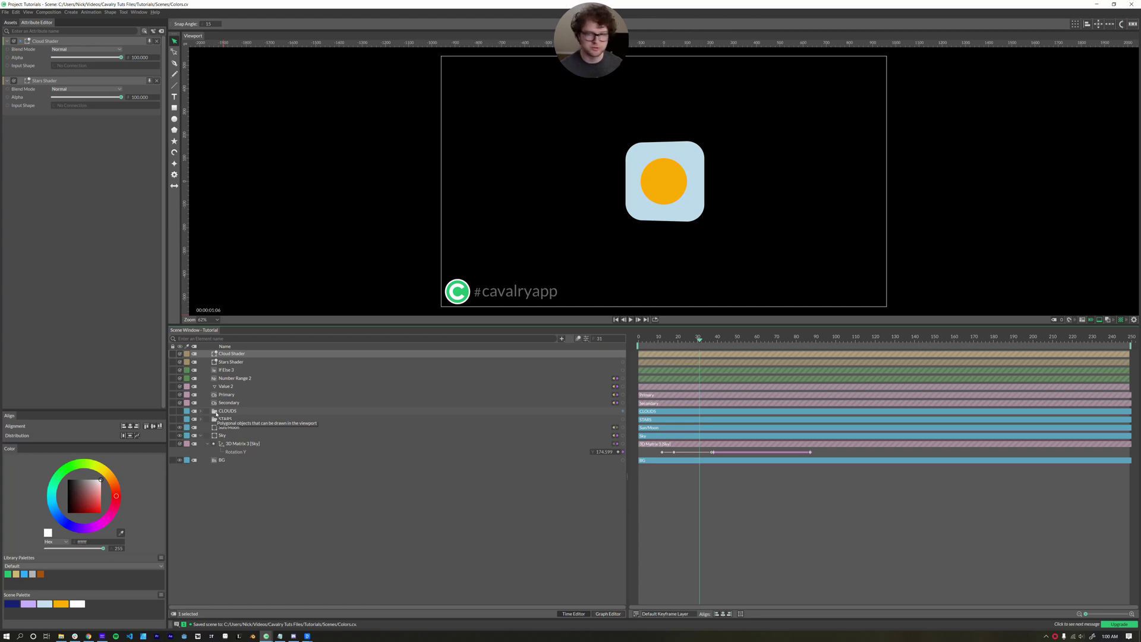
- Connect CLOUDS into Cloud Shader's Input Shape and STARS into Stars Shader's Input Shape
drag(623, 410, 73, 66)
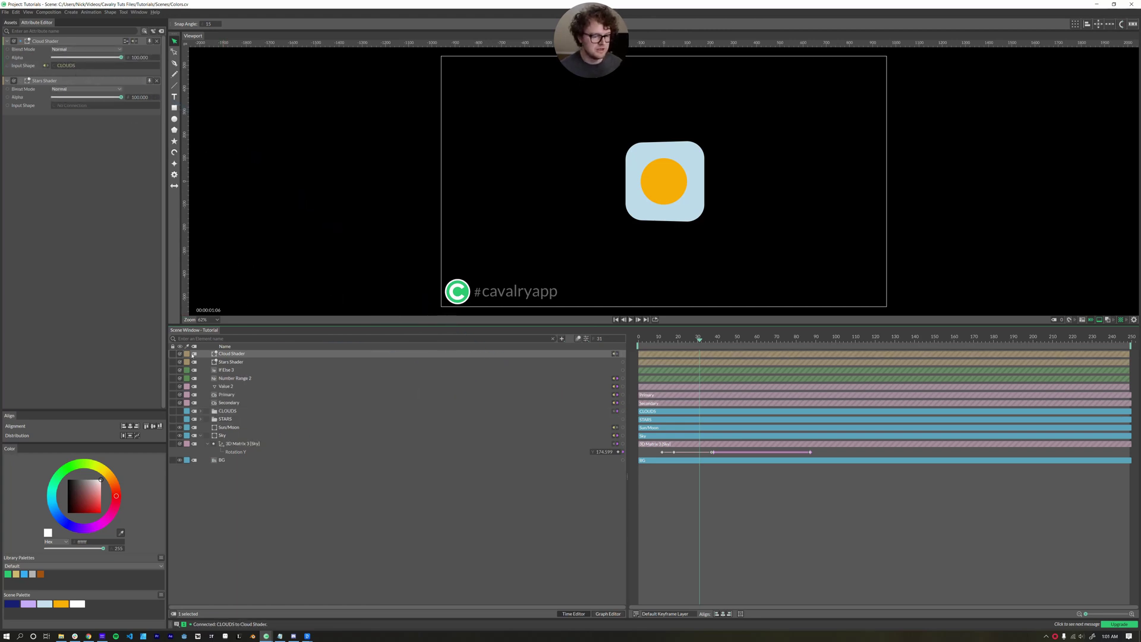
click(244, 419)
drag(622, 419, 85, 106)
click(88, 111)
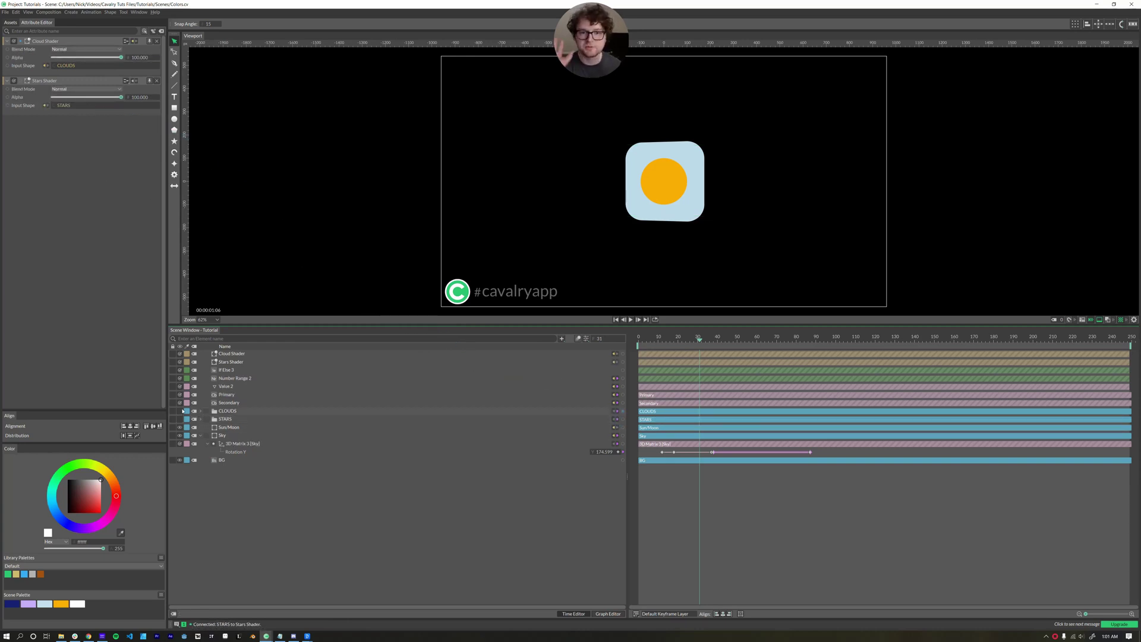
- Connect Cloud Shader to If Else 3's True input and Stars Shader to False
click(227, 372)
click(215, 371)
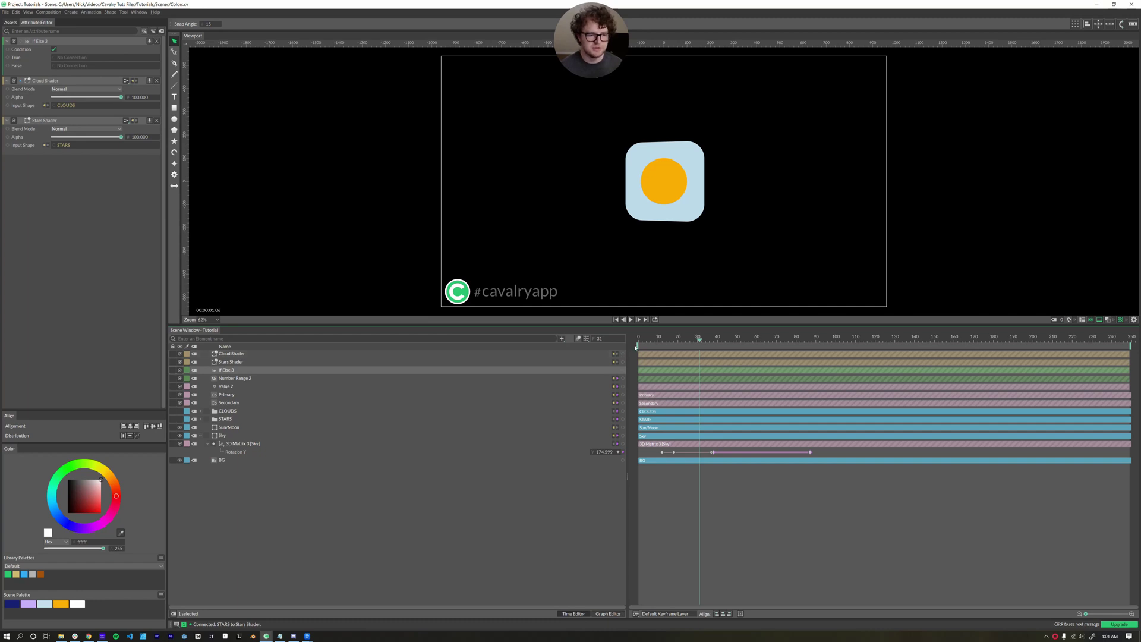
drag(624, 354, 62, 59)
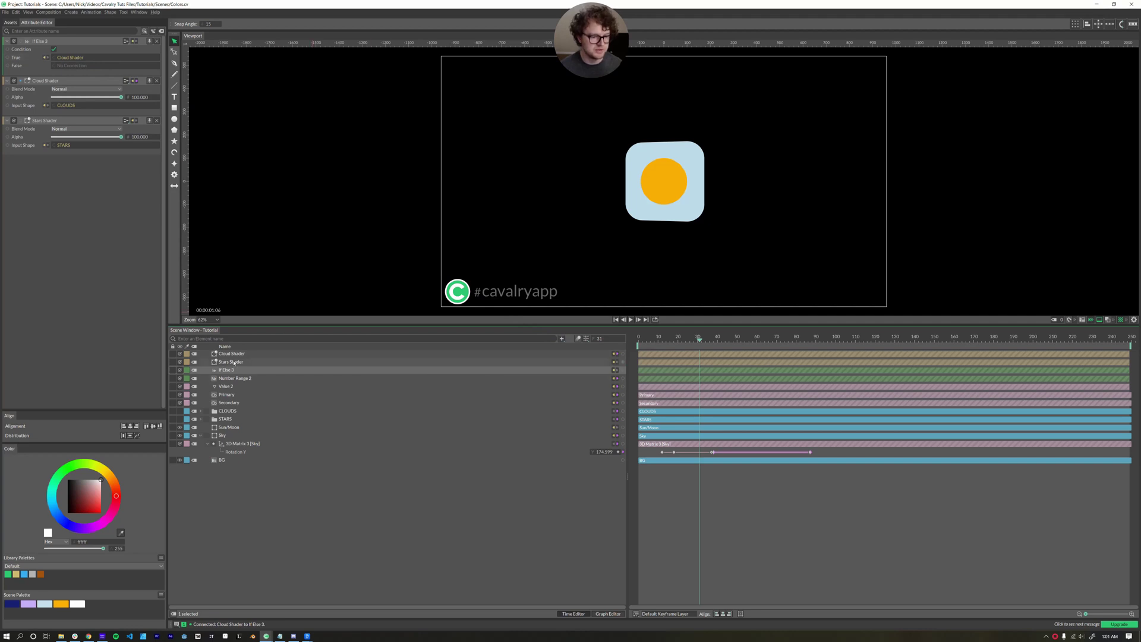
drag(622, 362, 67, 65)
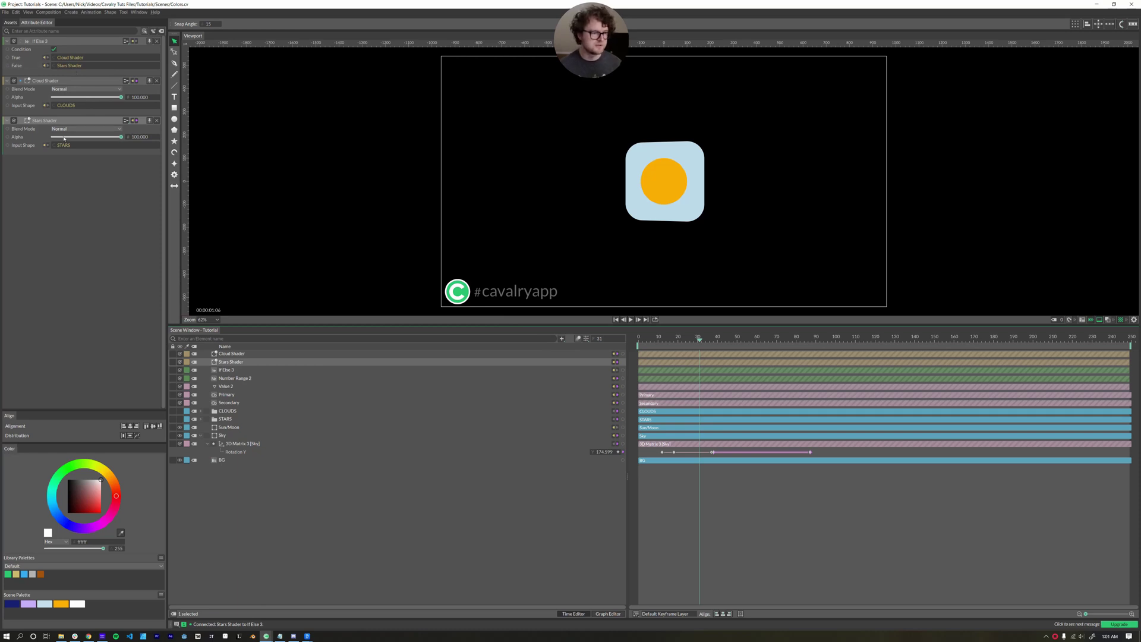
- Connect If Else 3 to Sky's Shaders at new Index 0, then switch Condition on to show clouds
click(55, 49)
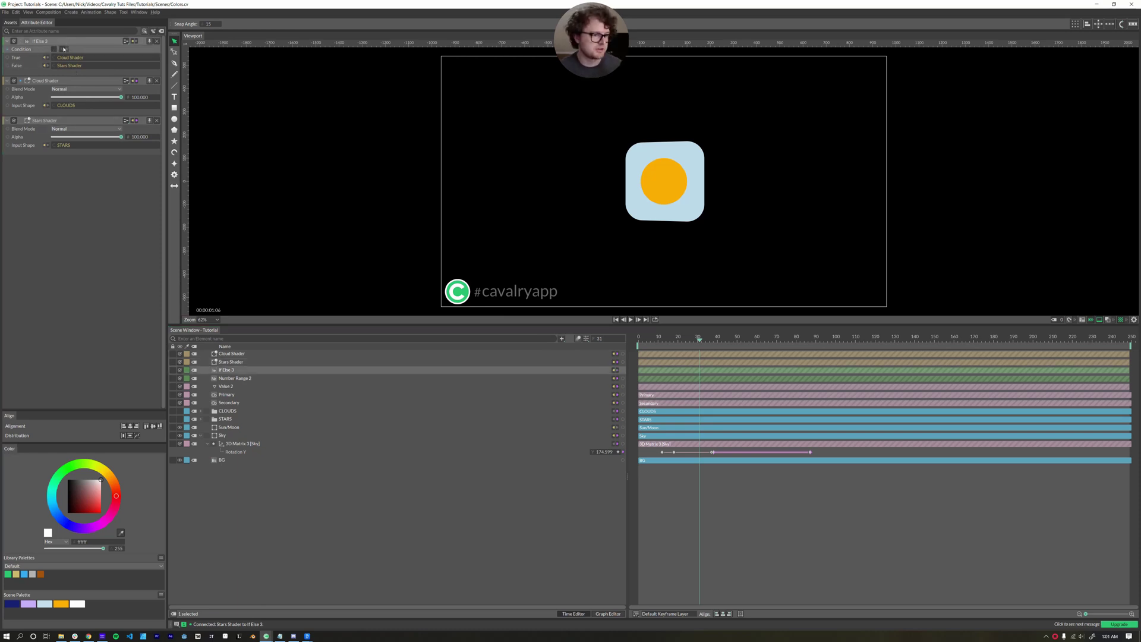
drag(21, 41, 224, 438)
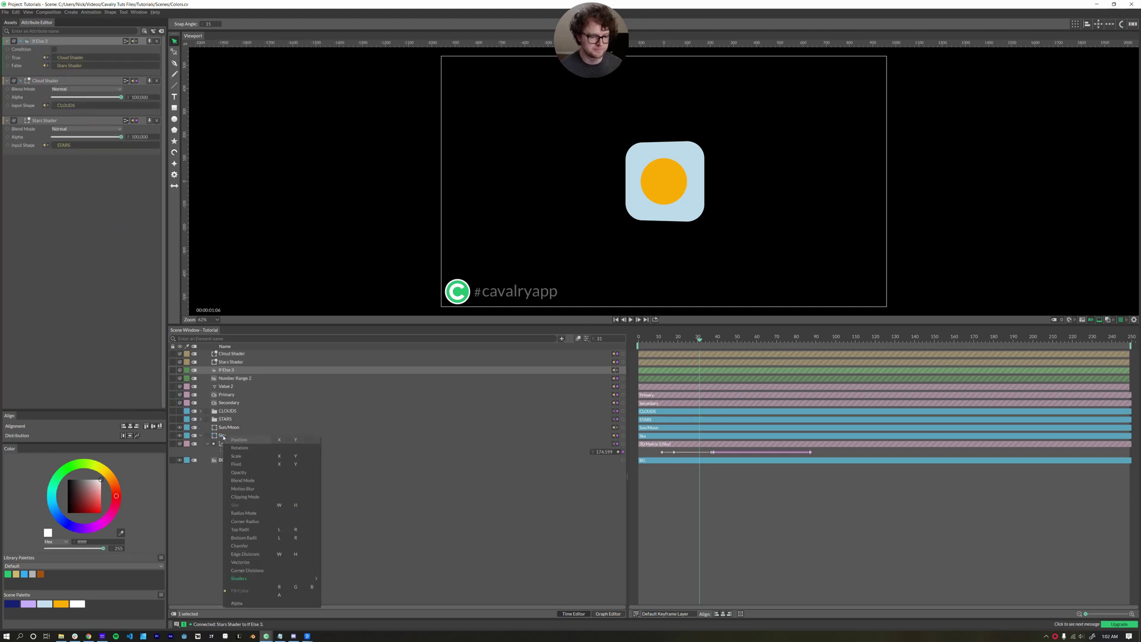
mouse_move(239, 580)
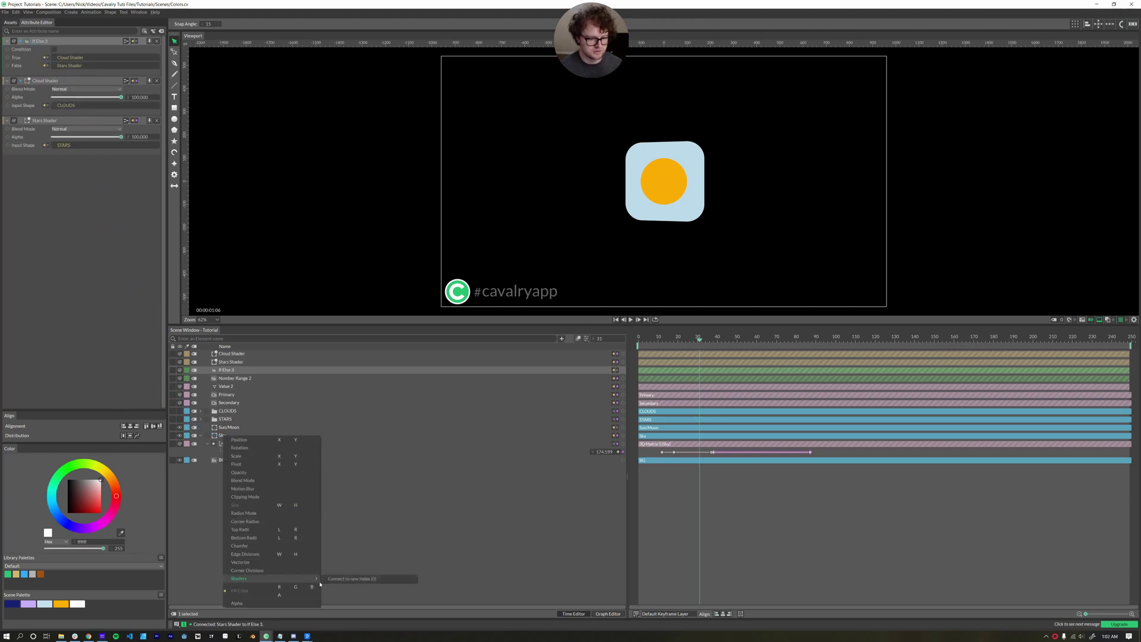
click(350, 578)
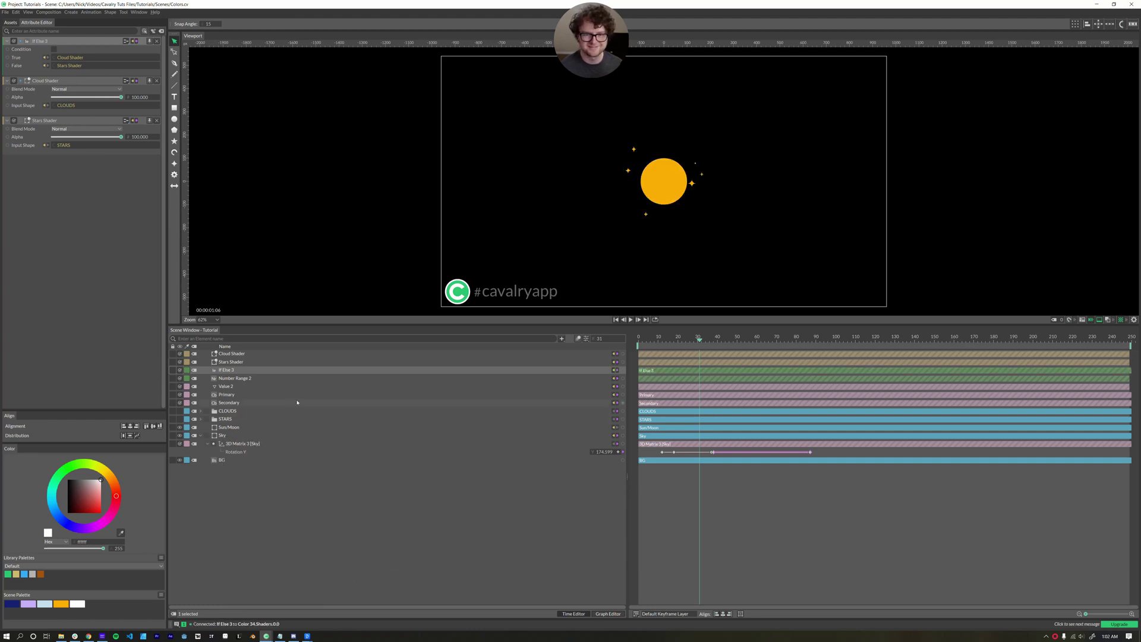
click(54, 49)
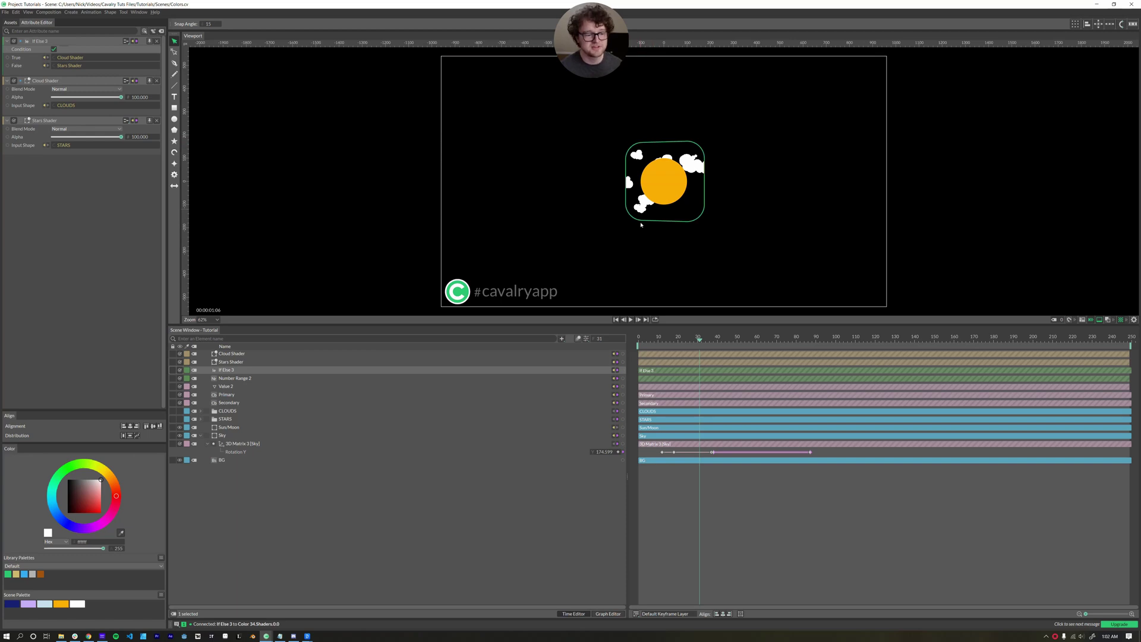
click(180, 436)
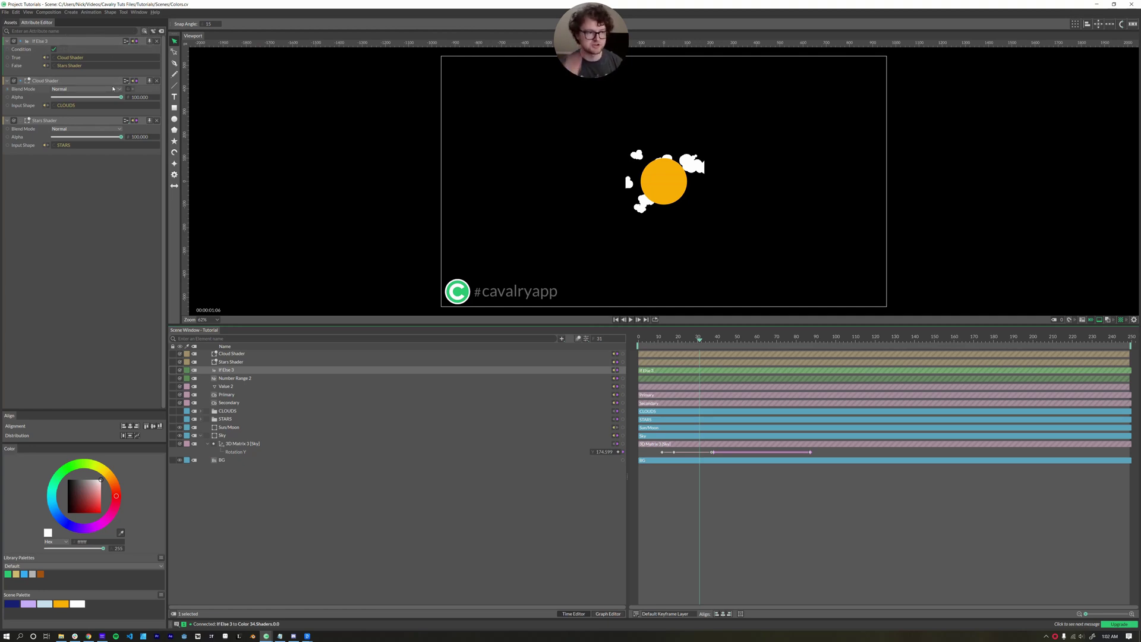
- Add a Color Shader to the Sky shape's shaders
click(216, 436)
click(69, 50)
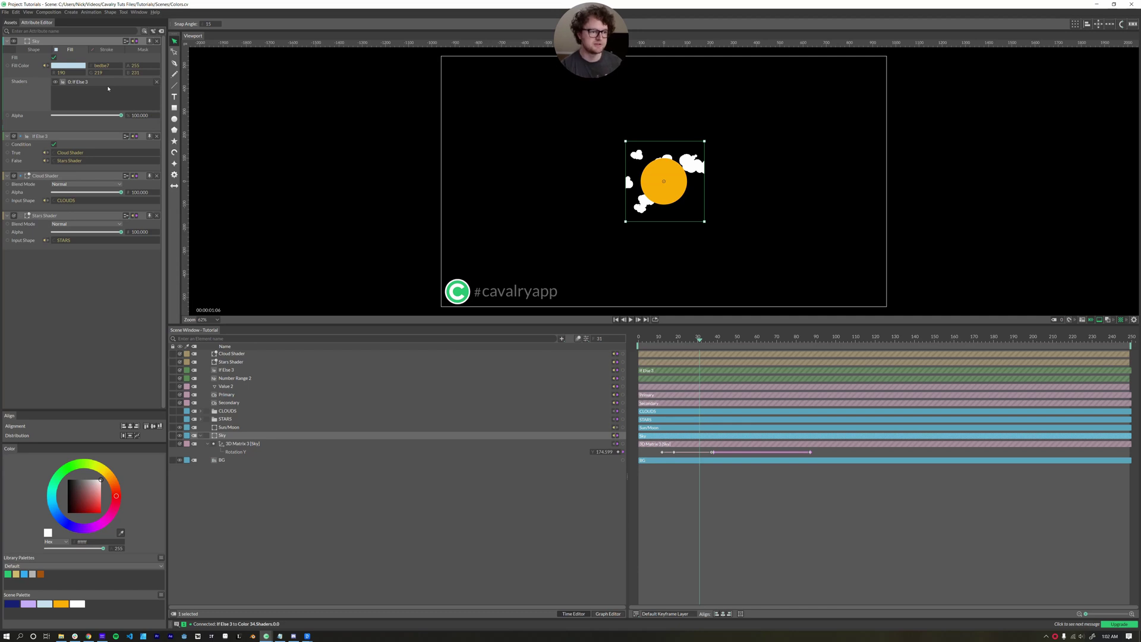
right_click(89, 95)
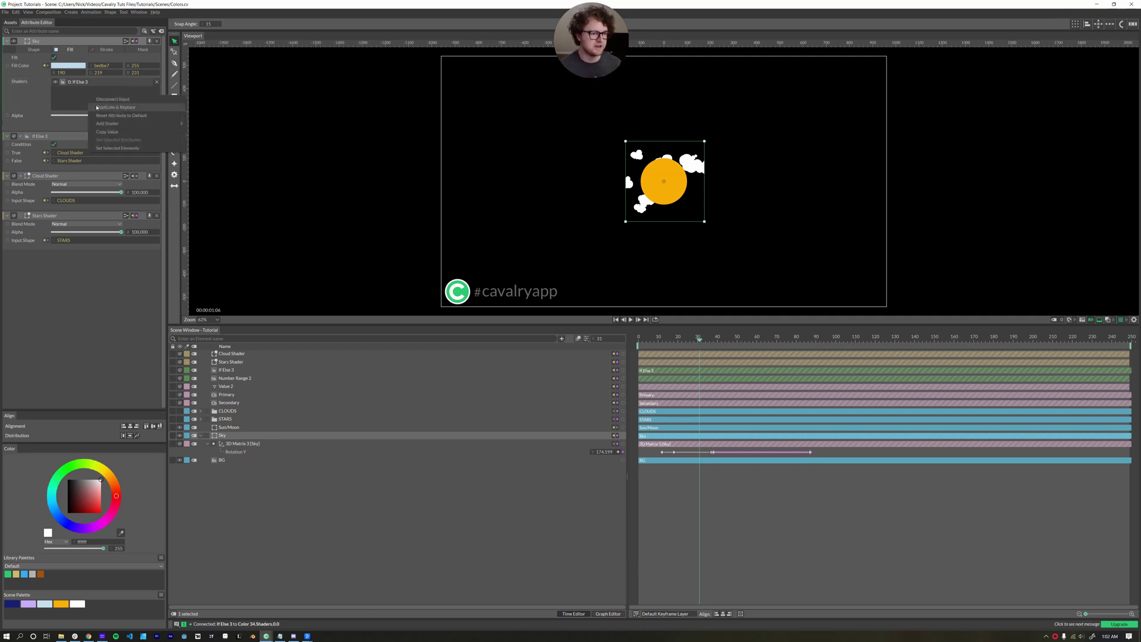
mouse_move(107, 123)
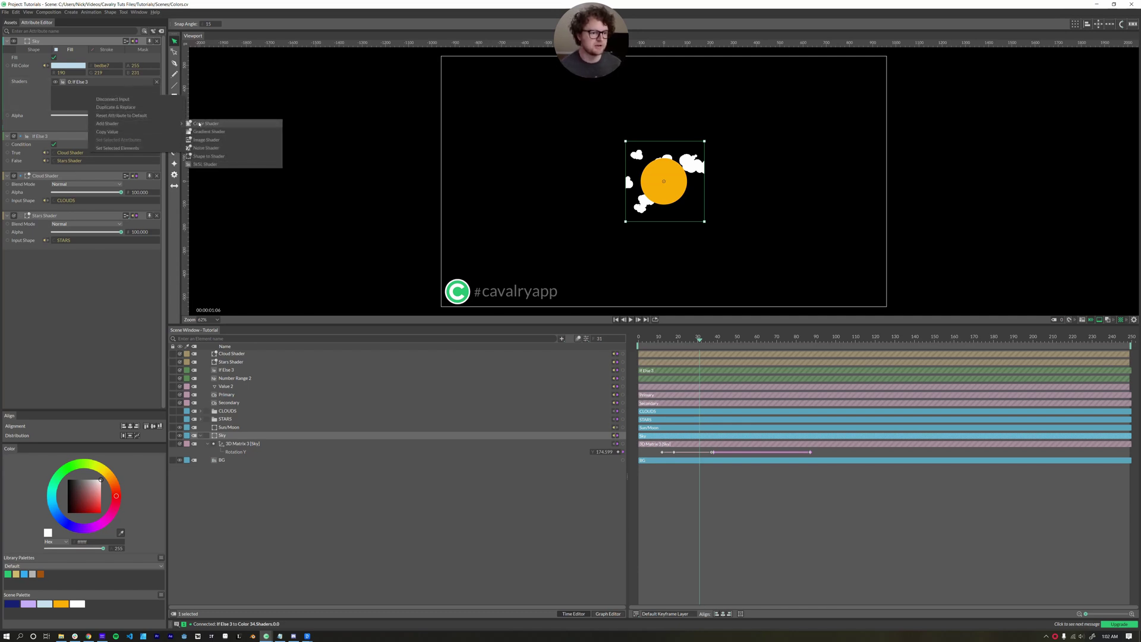
click(202, 123)
- Drive Color Shader 2's Color from the Secondary colour and preview the animation
click(235, 444)
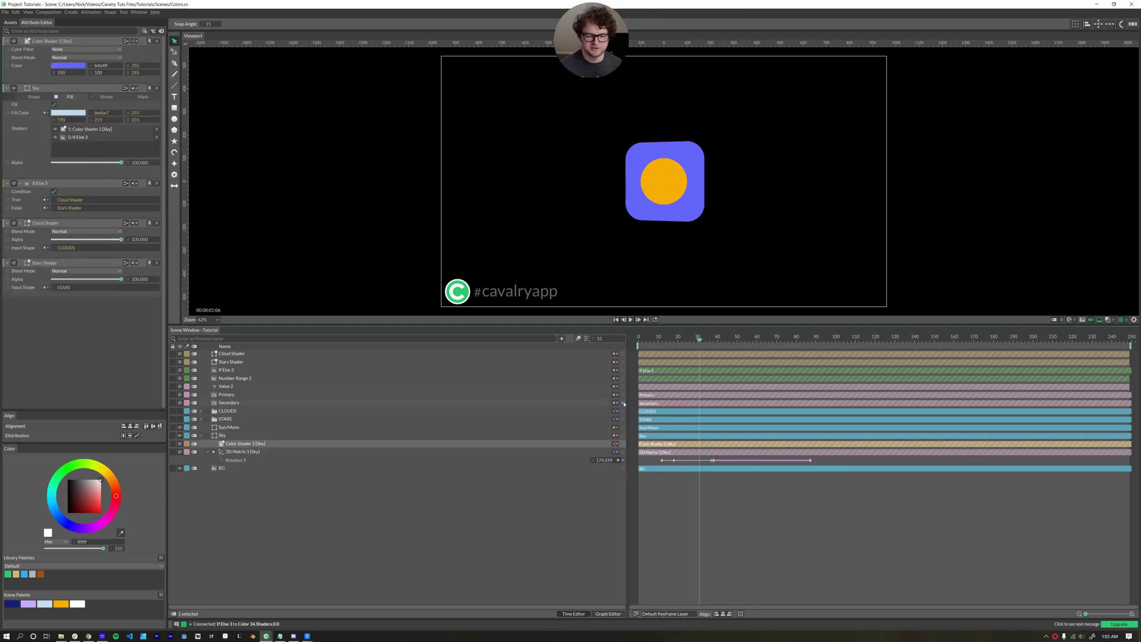
drag(623, 404, 240, 445)
click(254, 449)
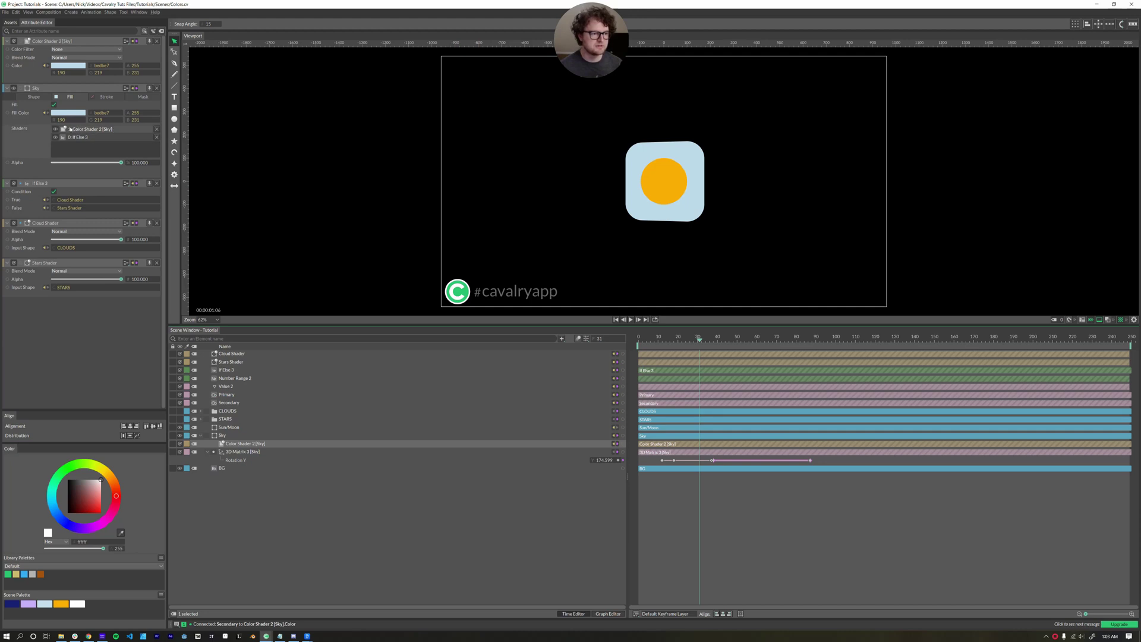
key(space)
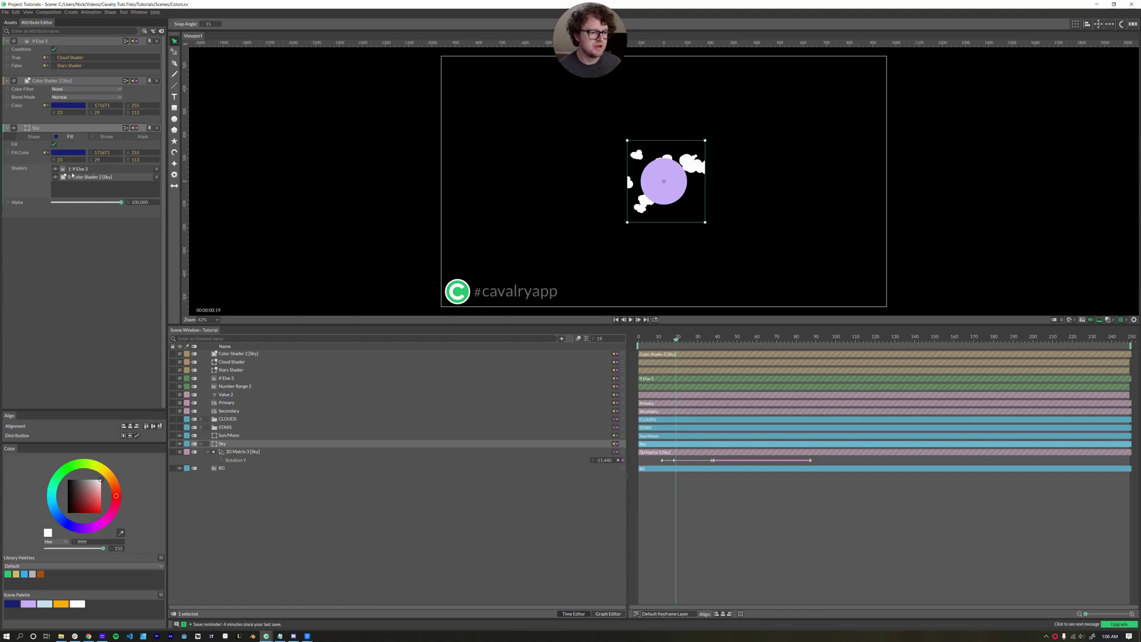
- Change Color Shader 2's blend mode, trying Dst Over and then Src In
click(33, 137)
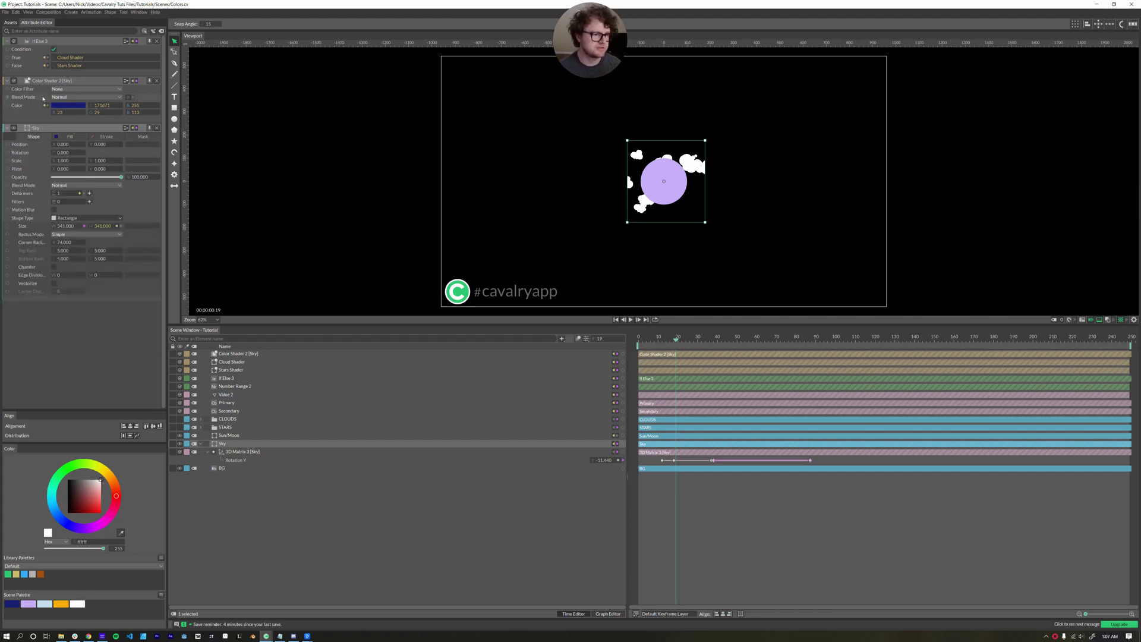
click(62, 97)
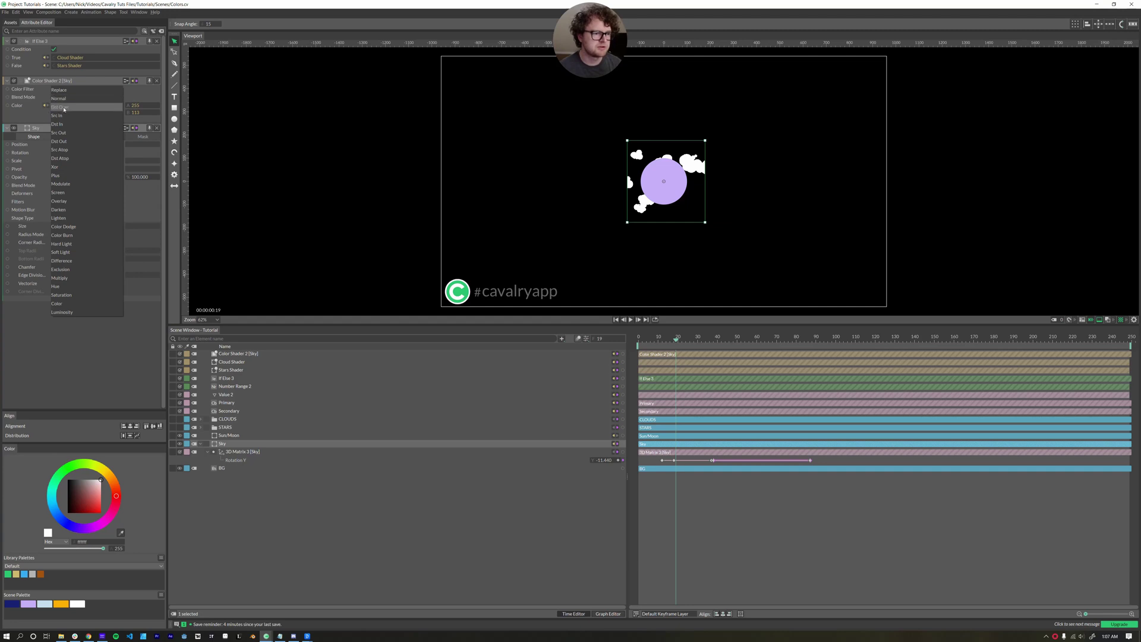
click(62, 108)
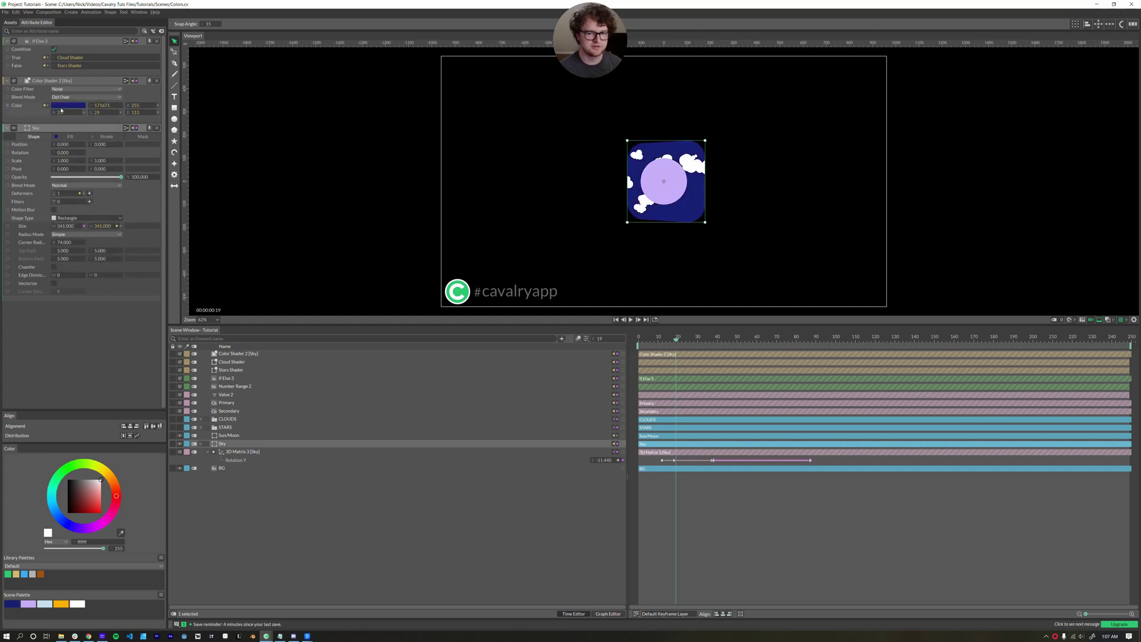
scroll(62, 98, down, 1)
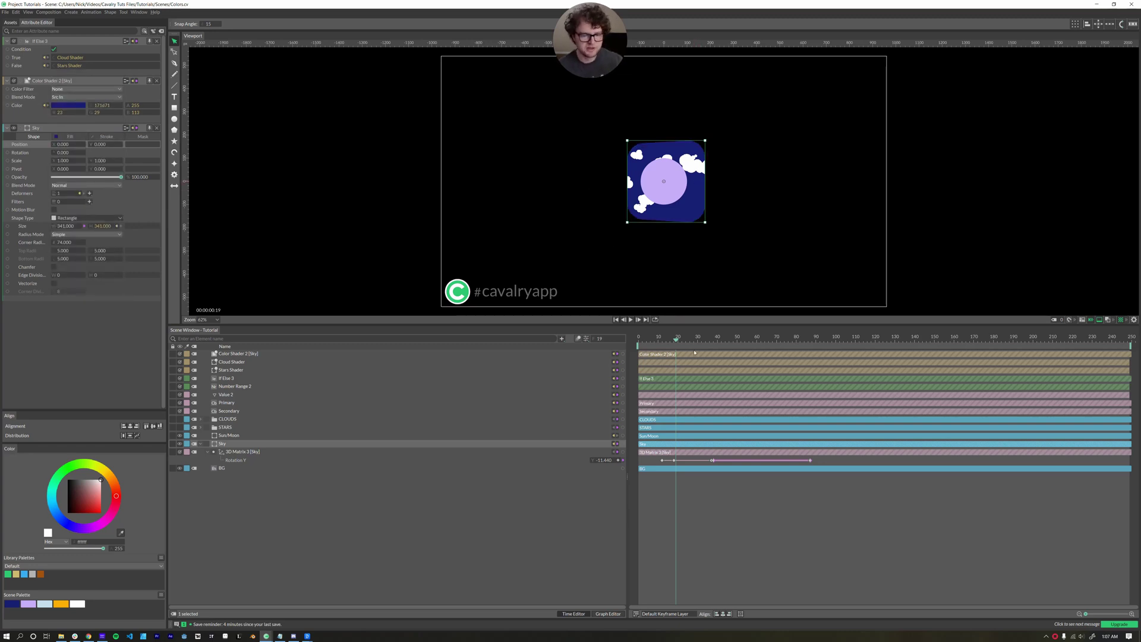
- Scrub to around frame 47 and turn If Else 3's condition off to preview stars
mouse_move(677, 351)
mouse_down()
mouse_move(743, 352)
mouse_move(672, 352)
mouse_move(709, 353)
mouse_move(700, 353)
mouse_up()
key(Left)
key(Left)
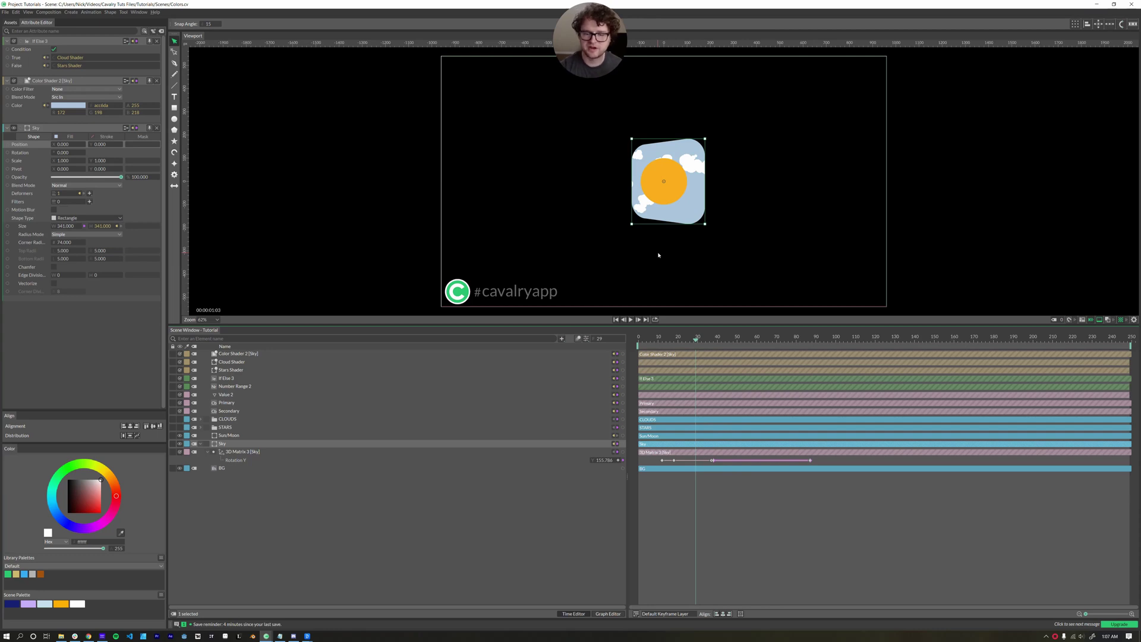
key(space)
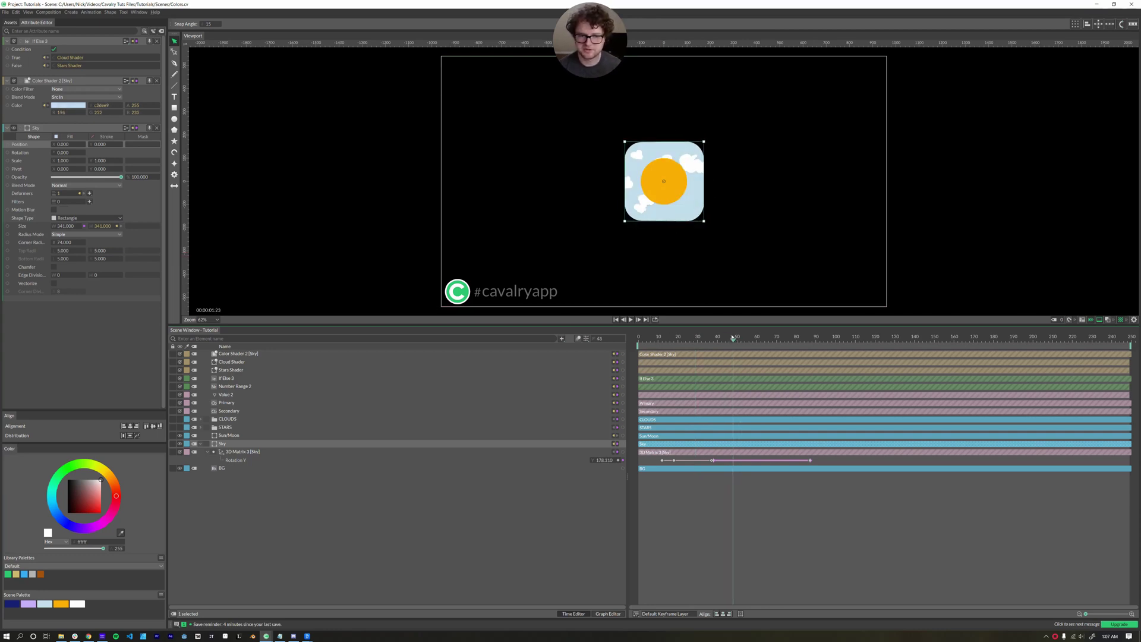
click(54, 49)
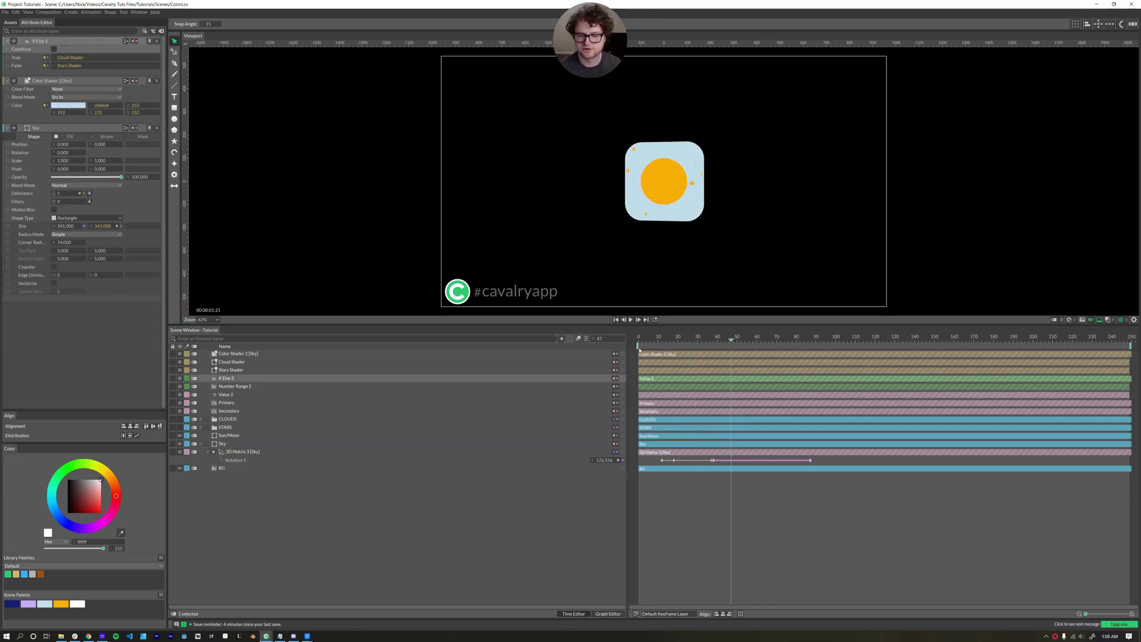
drag(718, 339, 756, 351)
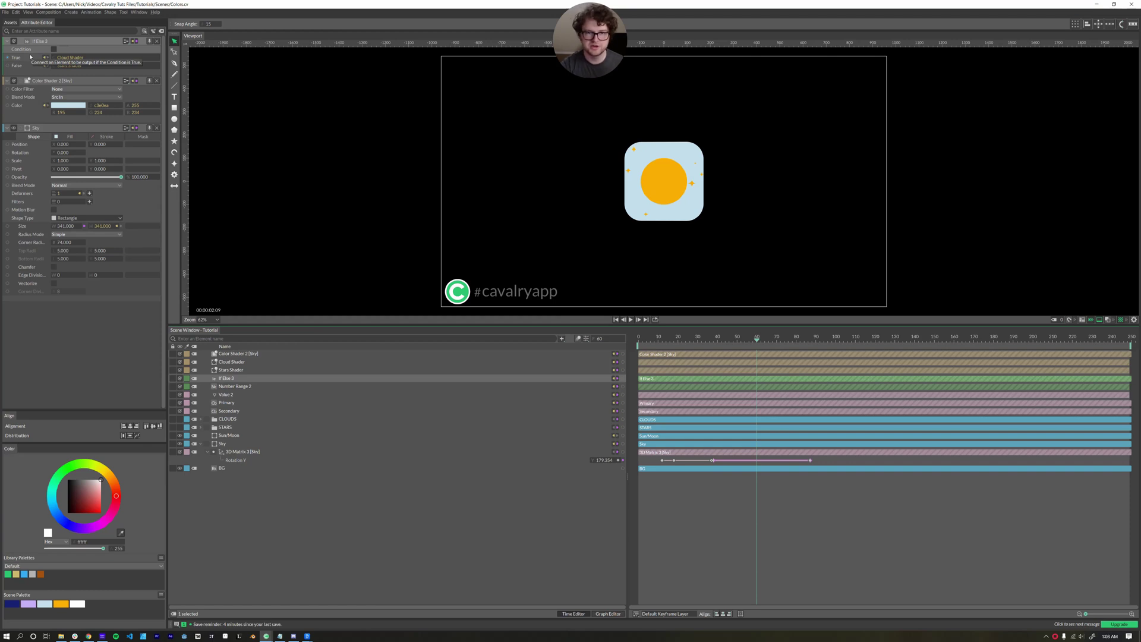
- Add a Math node dividing Number Range 2 by 100 and feed it into If Else 3's Condition
click(233, 387)
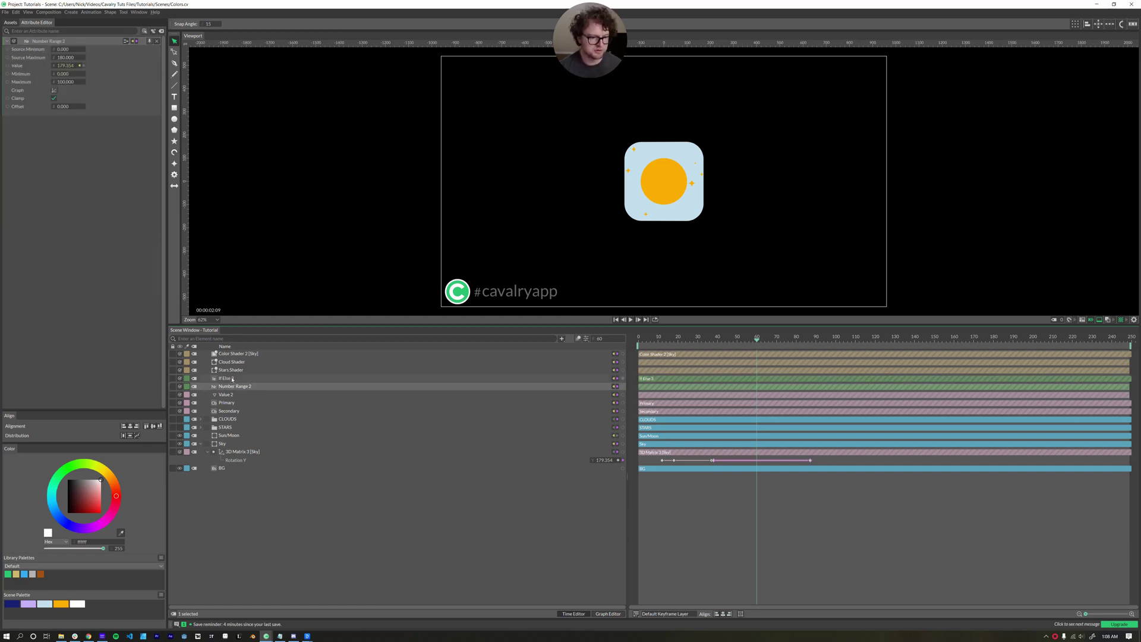
shift+click(233, 379)
click(311, 502)
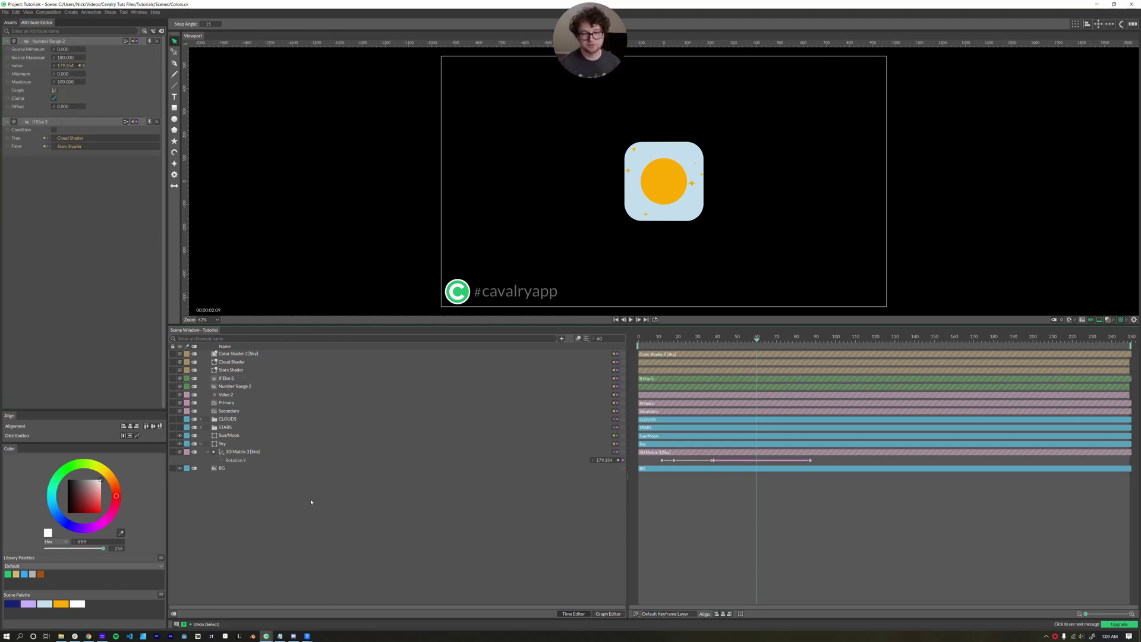
key(ctrl+v)
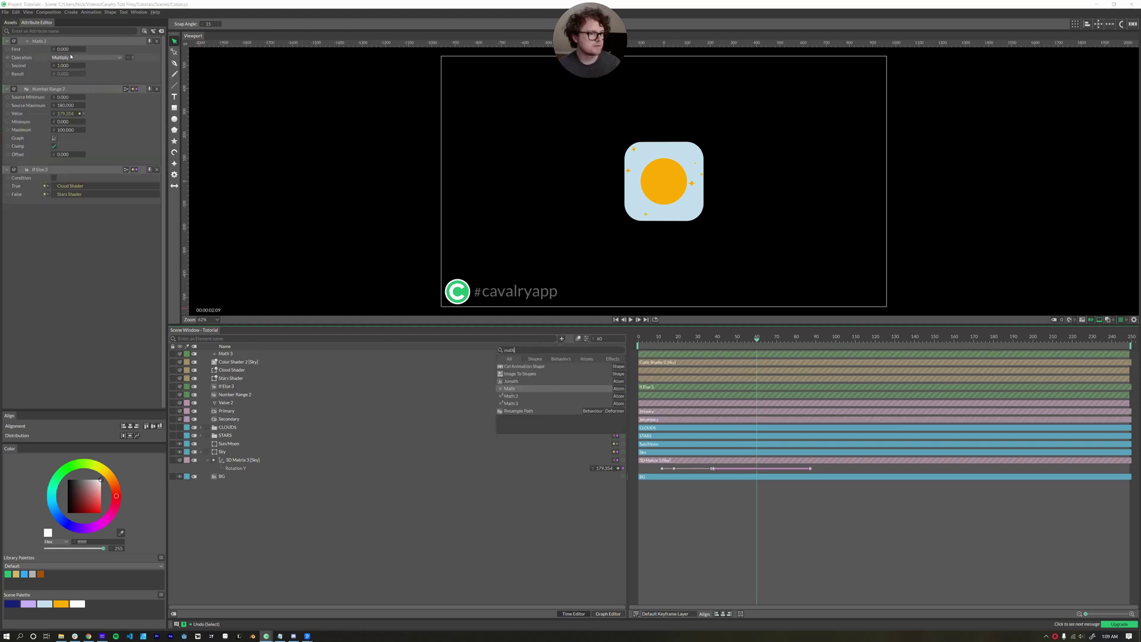
click(69, 65)
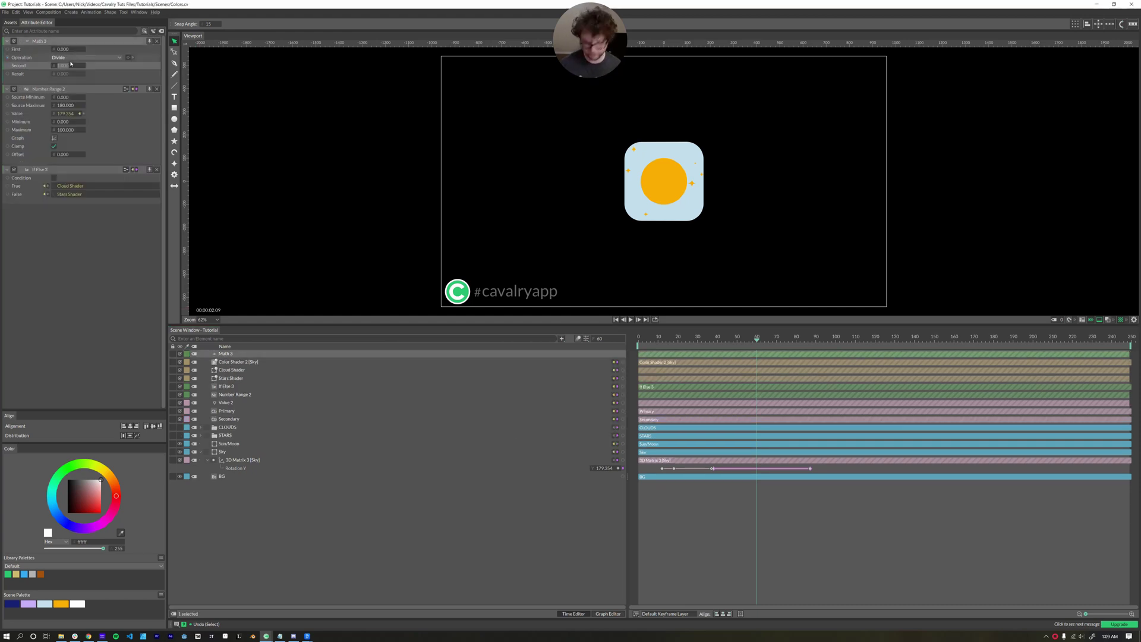
text(100)
key(Return)
drag(21, 90, 16, 50)
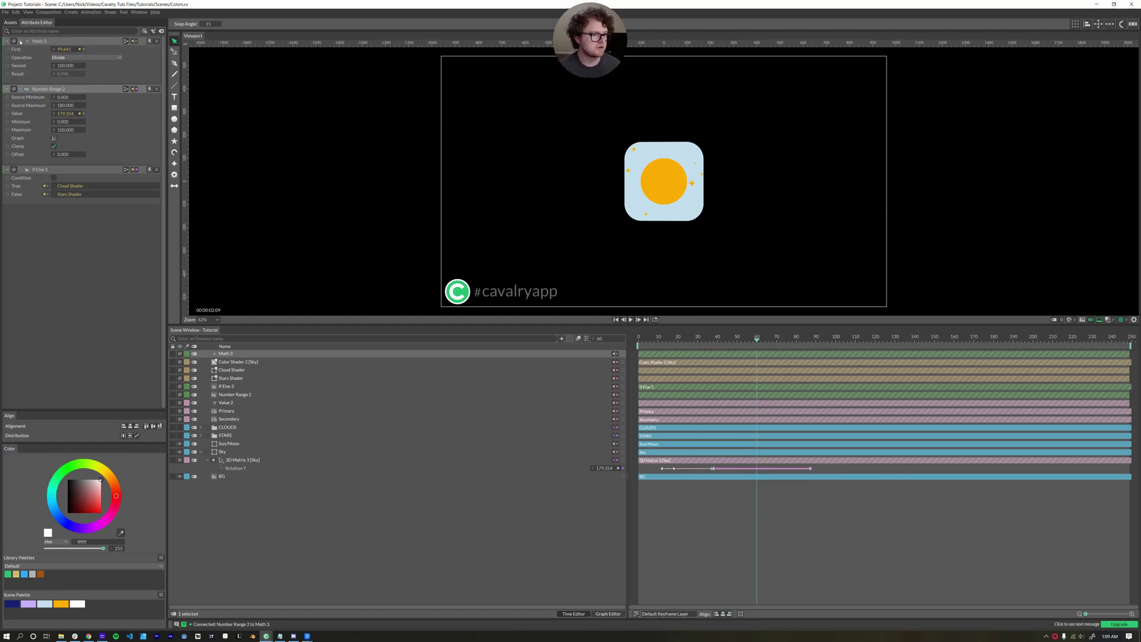
drag(21, 42, 20, 179)
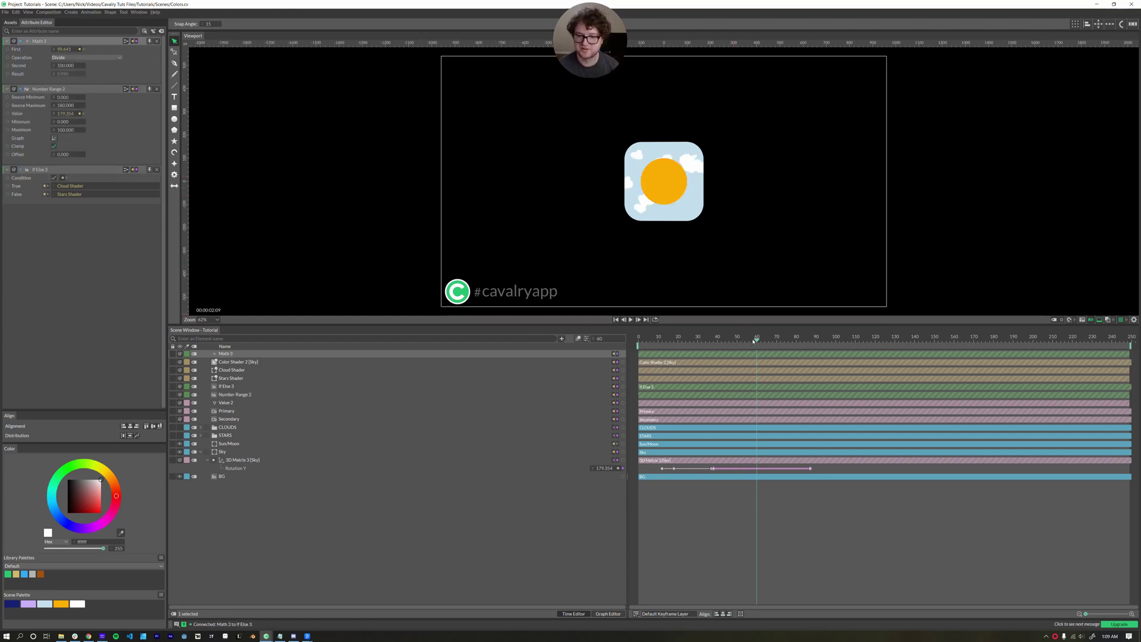
drag(727, 338, 620, 347)
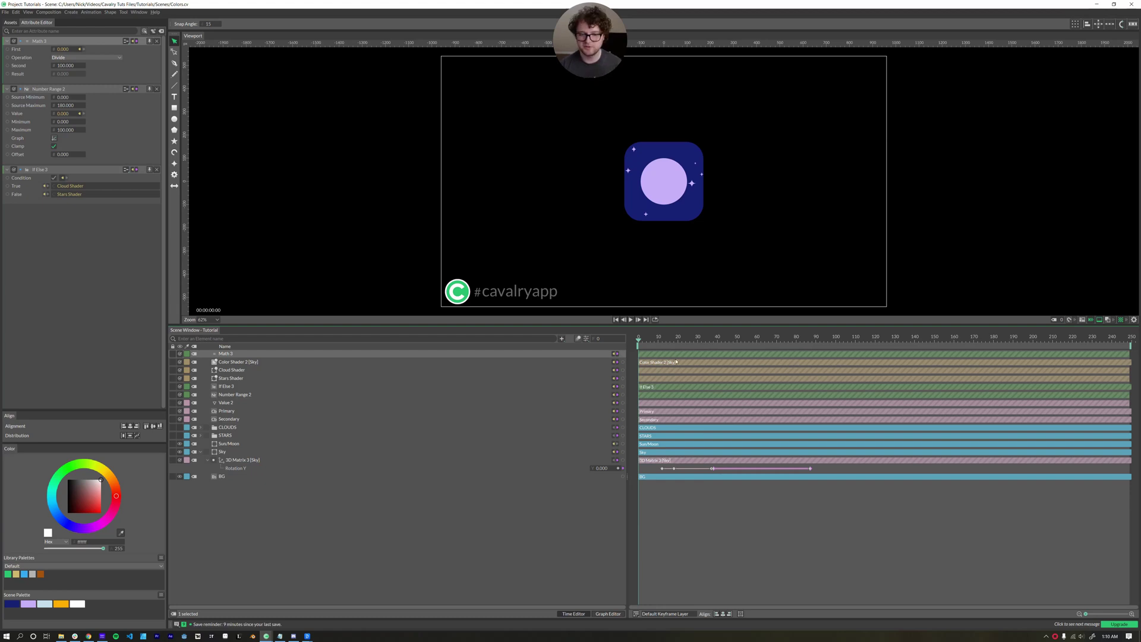
drag(650, 342, 682, 345)
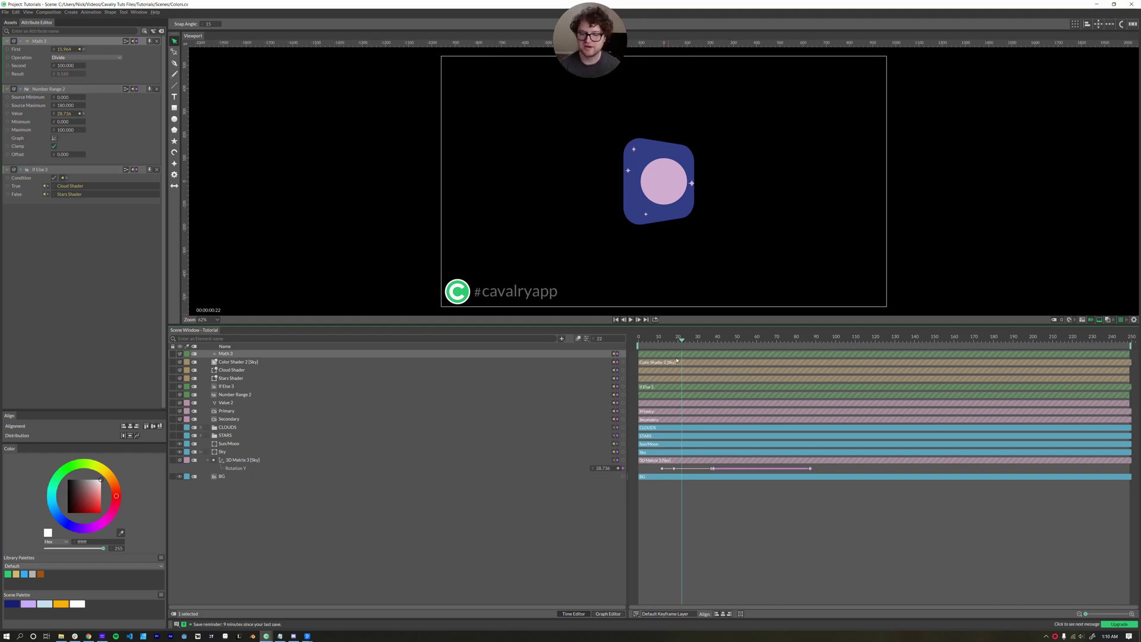
mouse_move(673, 342)
mouse_down()
mouse_move(688, 342)
mouse_move(670, 342)
mouse_up()
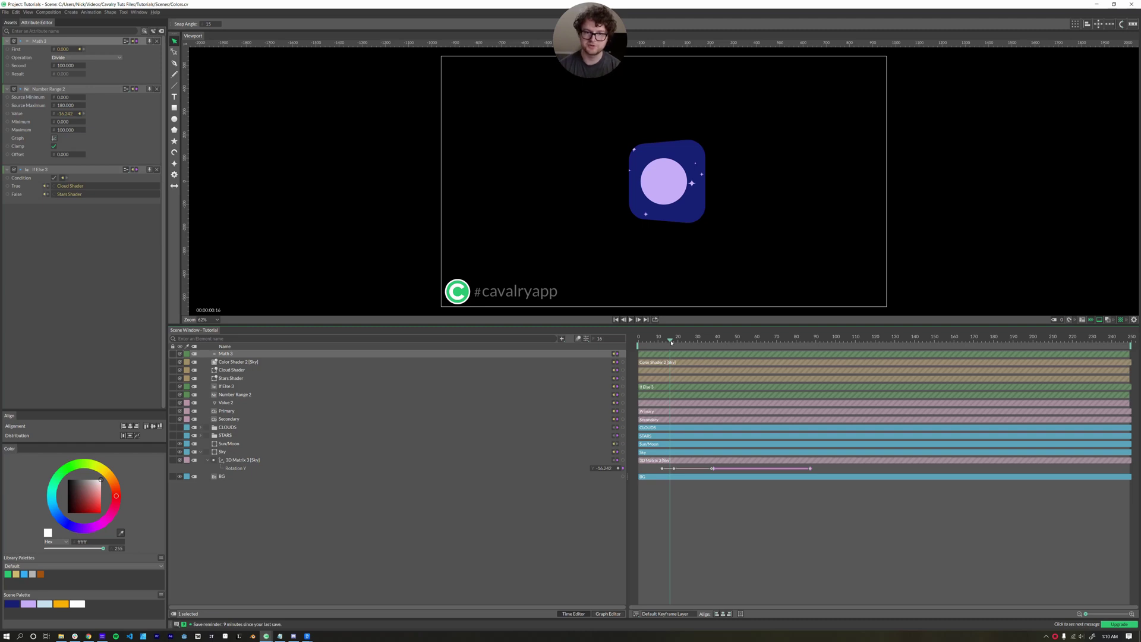
click(630, 319)
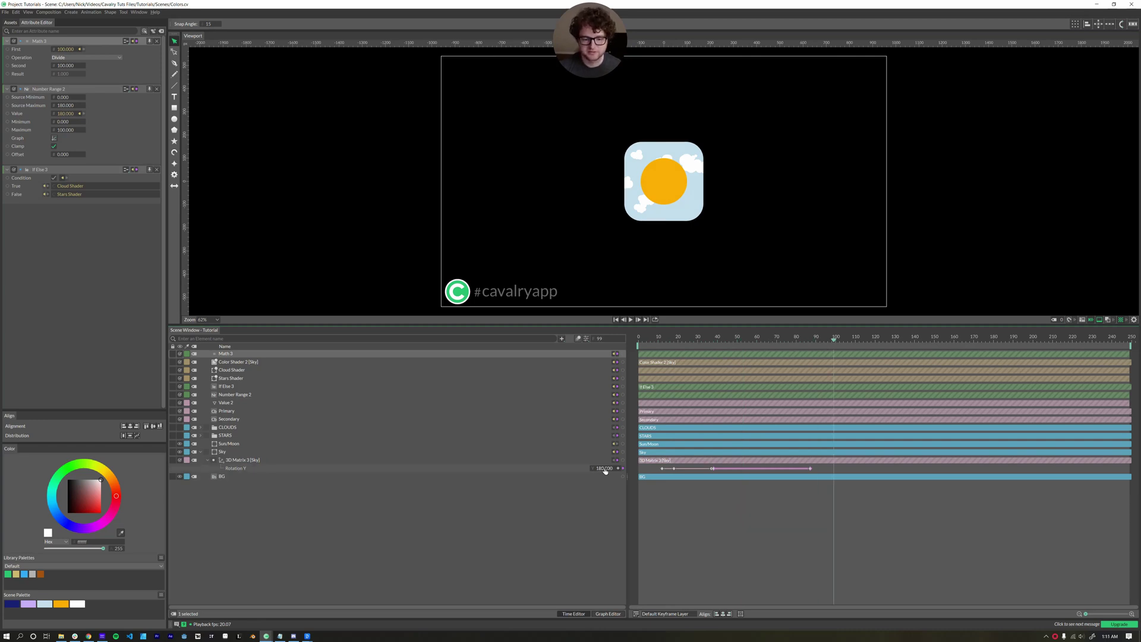
drag(606, 470, 759, 476)
key(ctrl+z)
drag(813, 339, 910, 345)
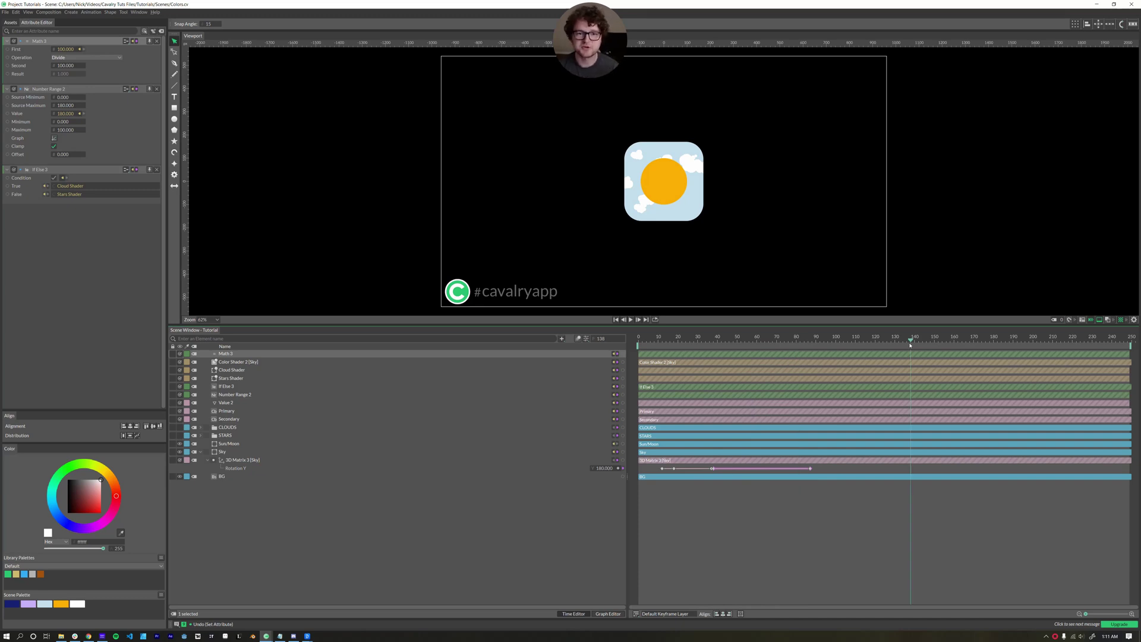